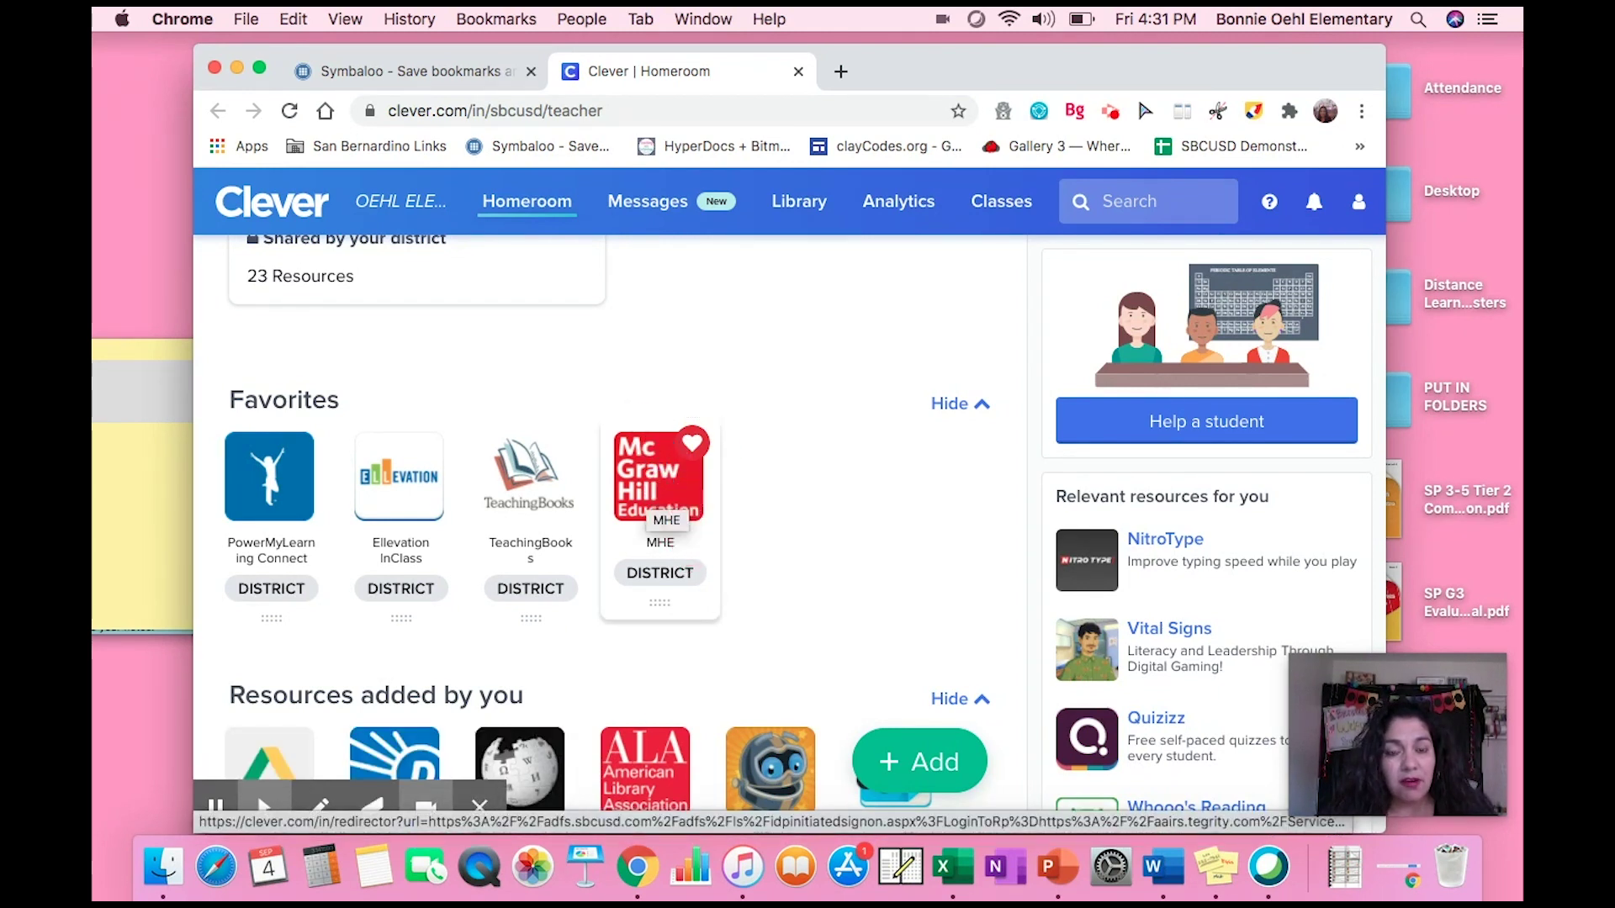
Open the Wonders Grade 3 Teacher Edition through the MHE resource and dismiss the New Back to School Supports notice.
{"action": "left_click", "coordinate": [652, 496]}
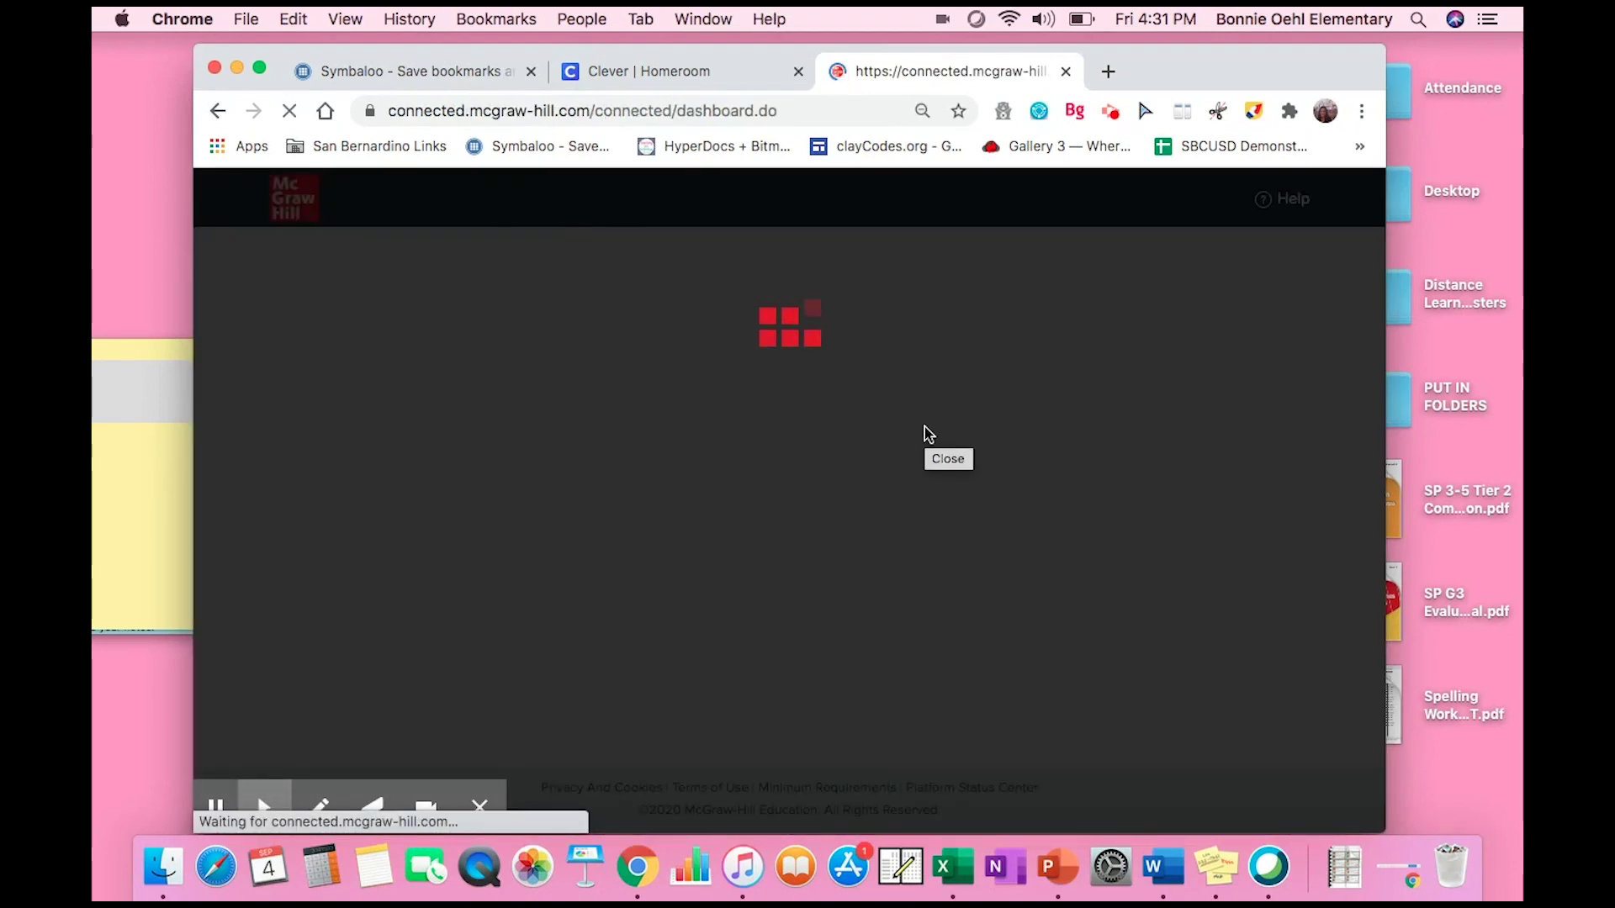
{"action": "scroll", "coordinate": [723, 536], "scroll_direction": "down", "scroll_amount": 5}
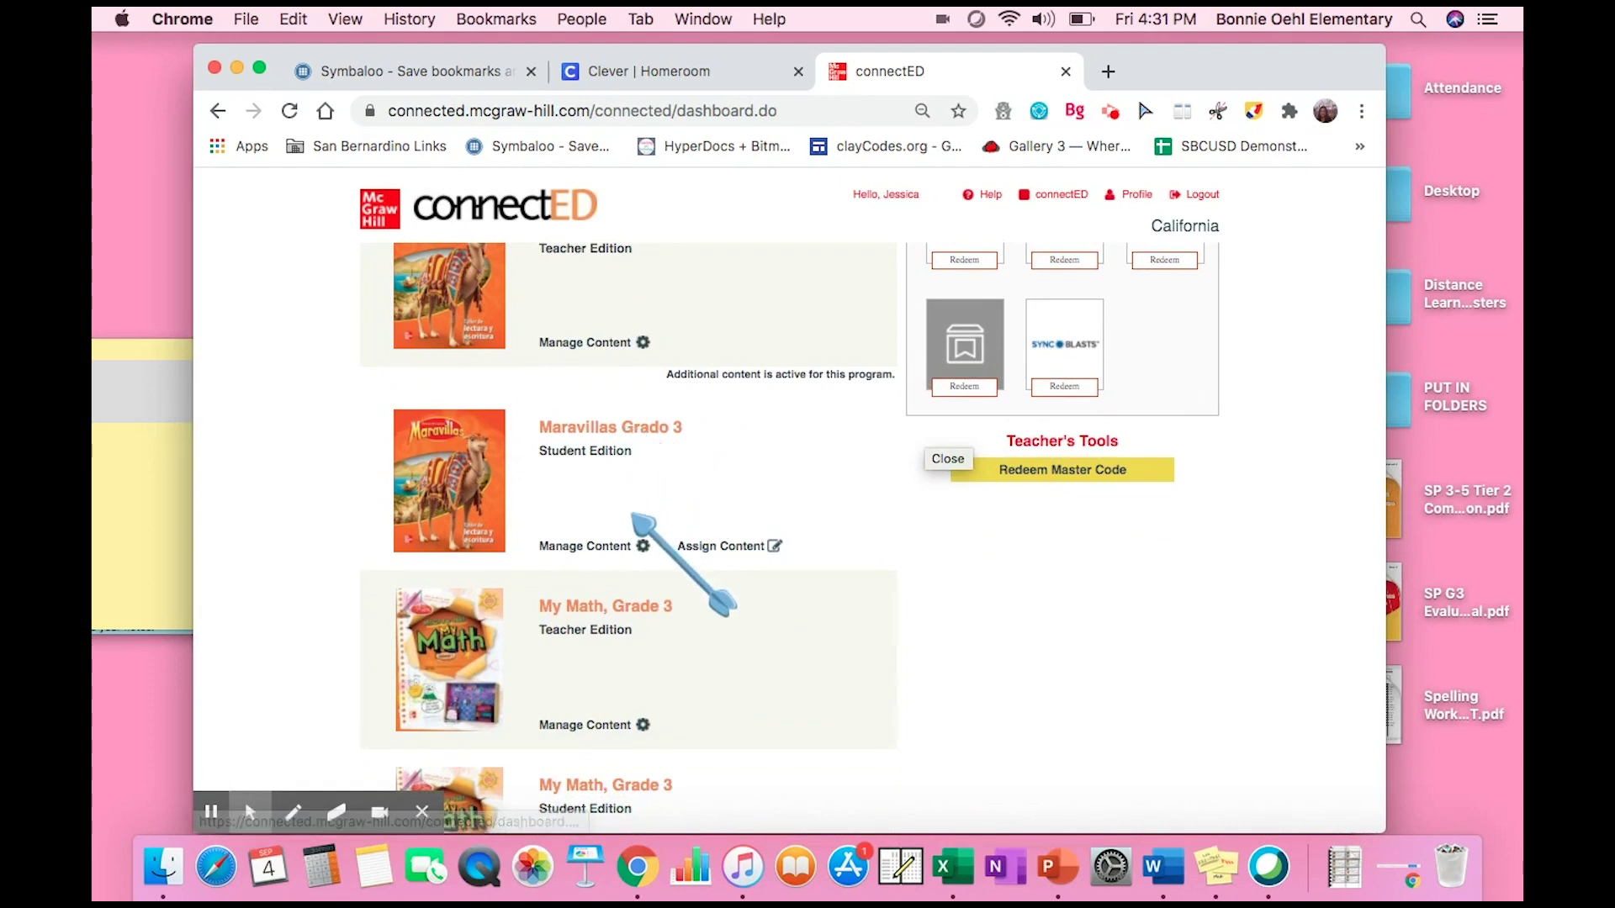
{"action": "scroll", "coordinate": [627, 429], "scroll_direction": "down", "scroll_amount": 10}
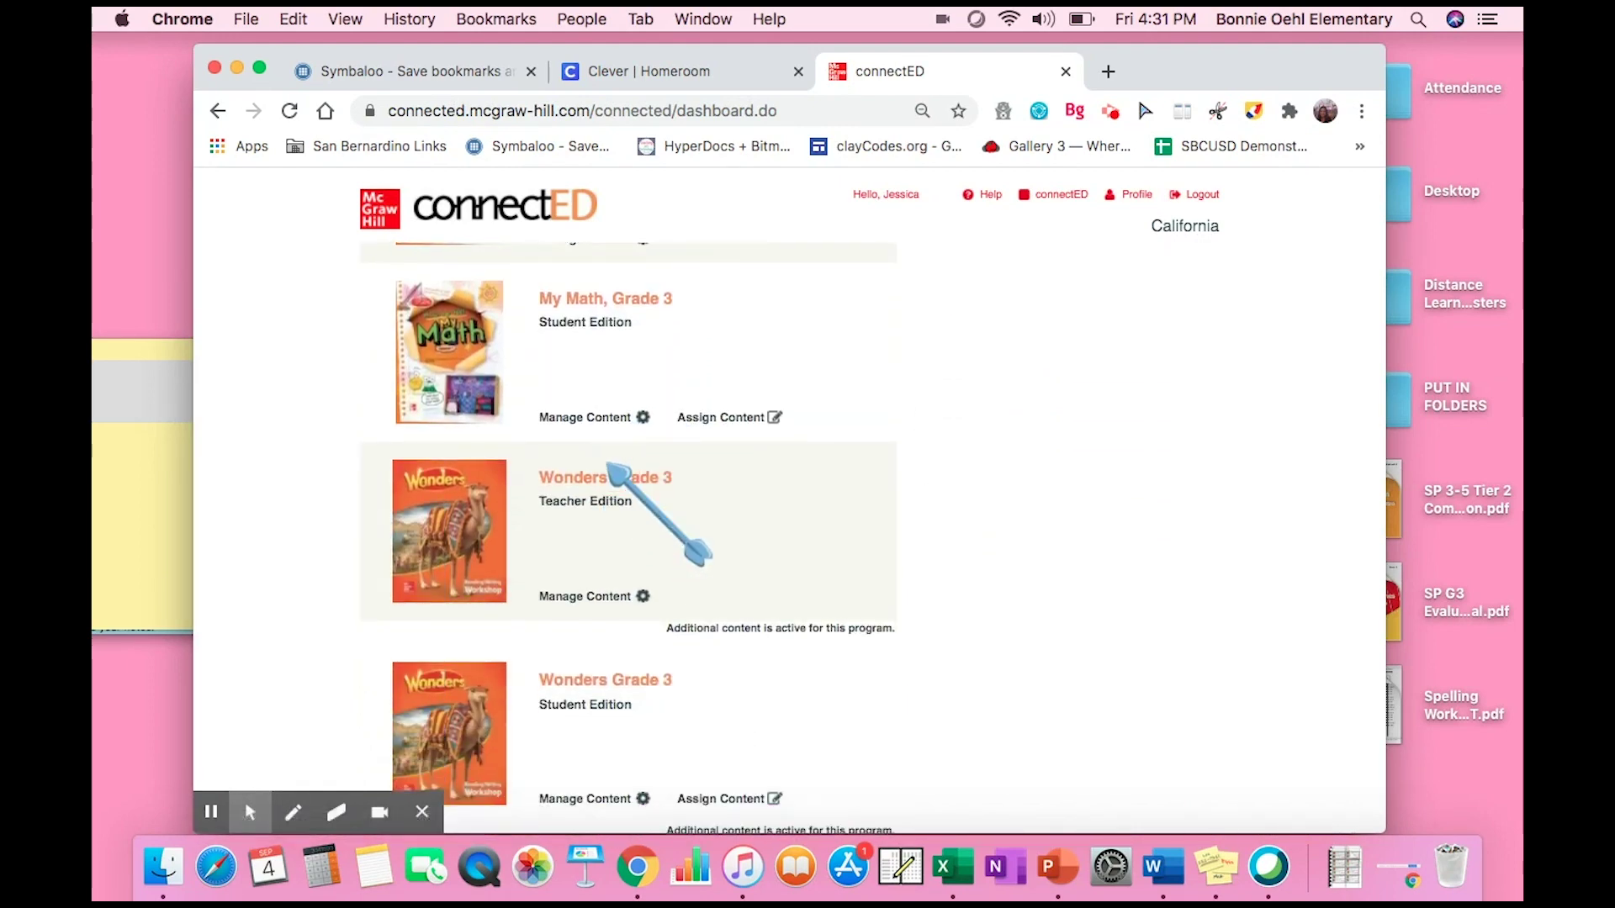
{"action": "left_click", "coordinate": [609, 471]}
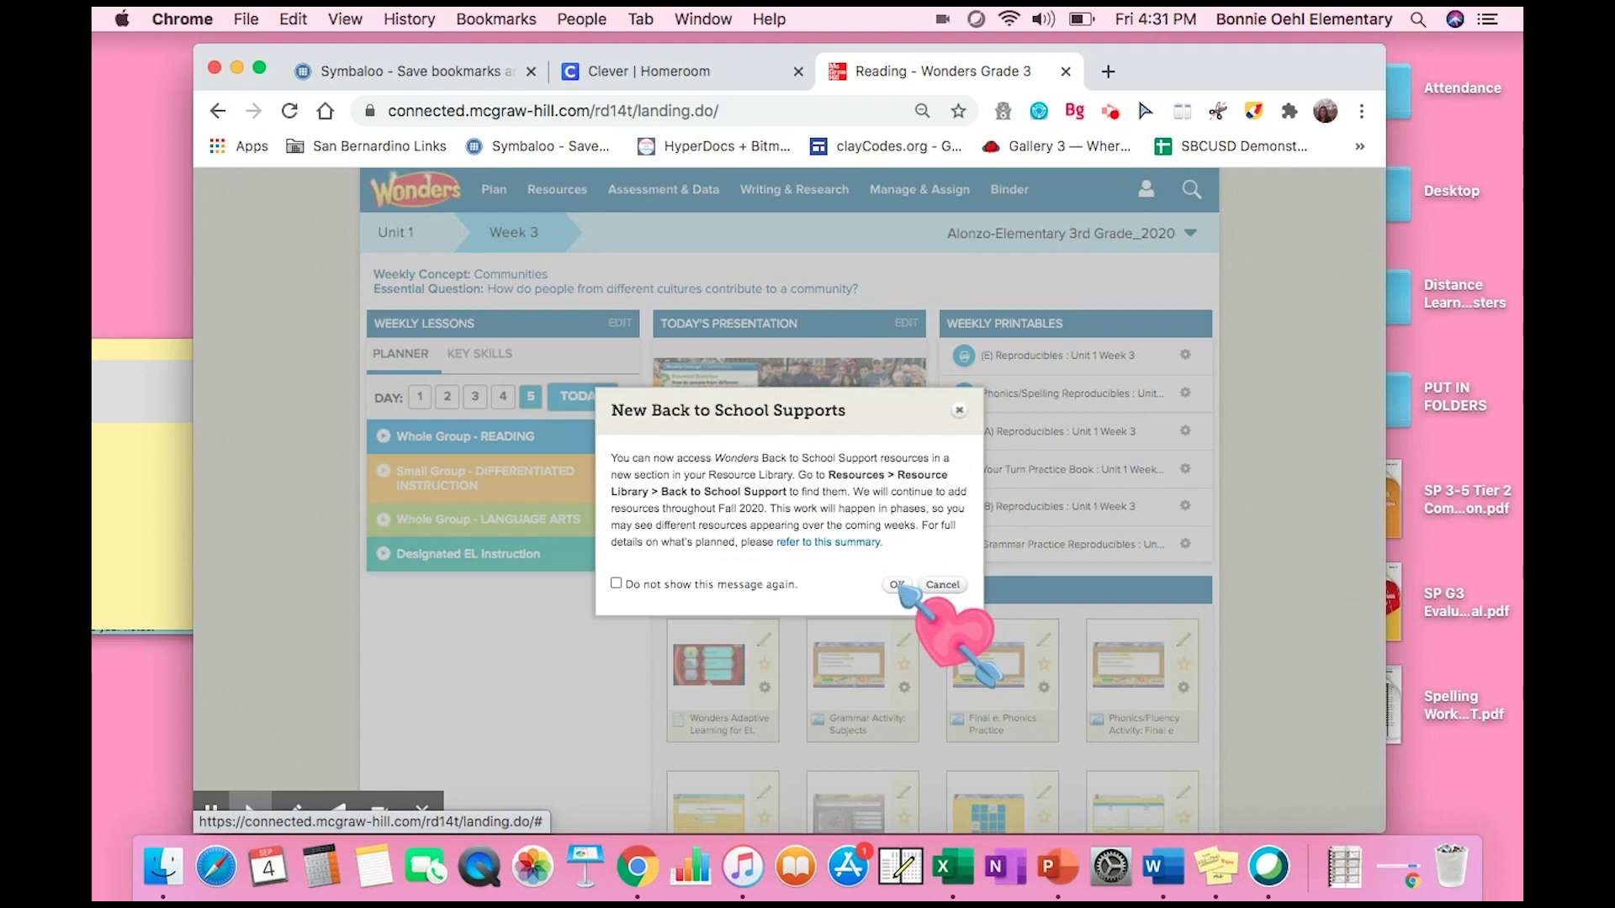
{"action": "left_click", "coordinate": [897, 585]}
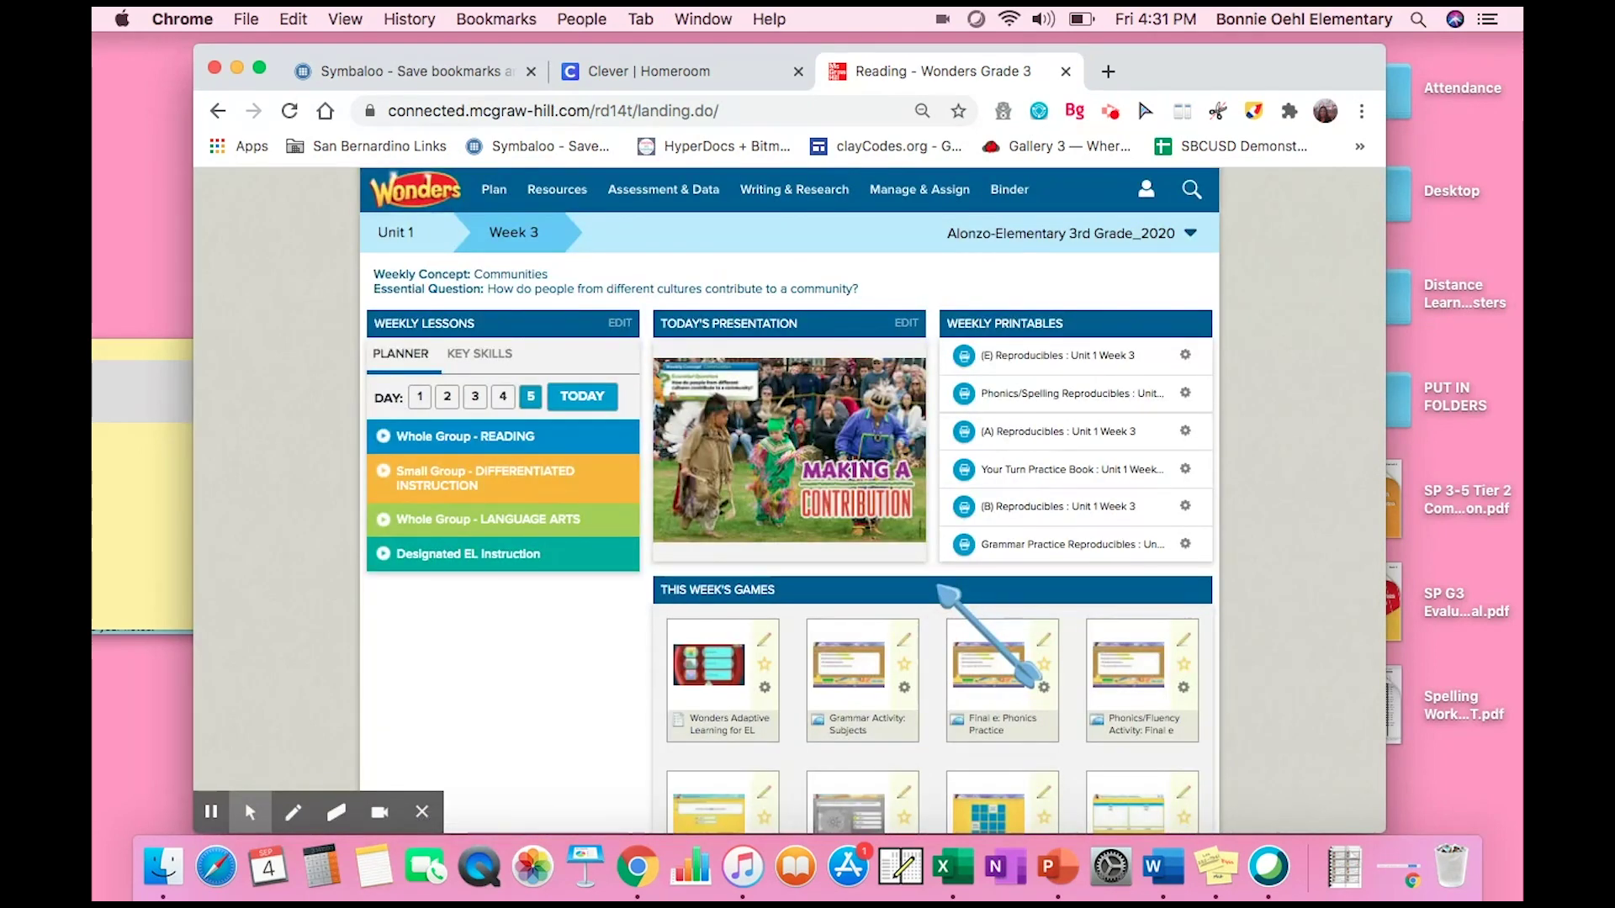
Open the Unit 1 Week 3 Phonics/Spelling Reproducibles, look through the worksheets and go to page 2.
{"action": "left_click", "coordinate": [1070, 395]}
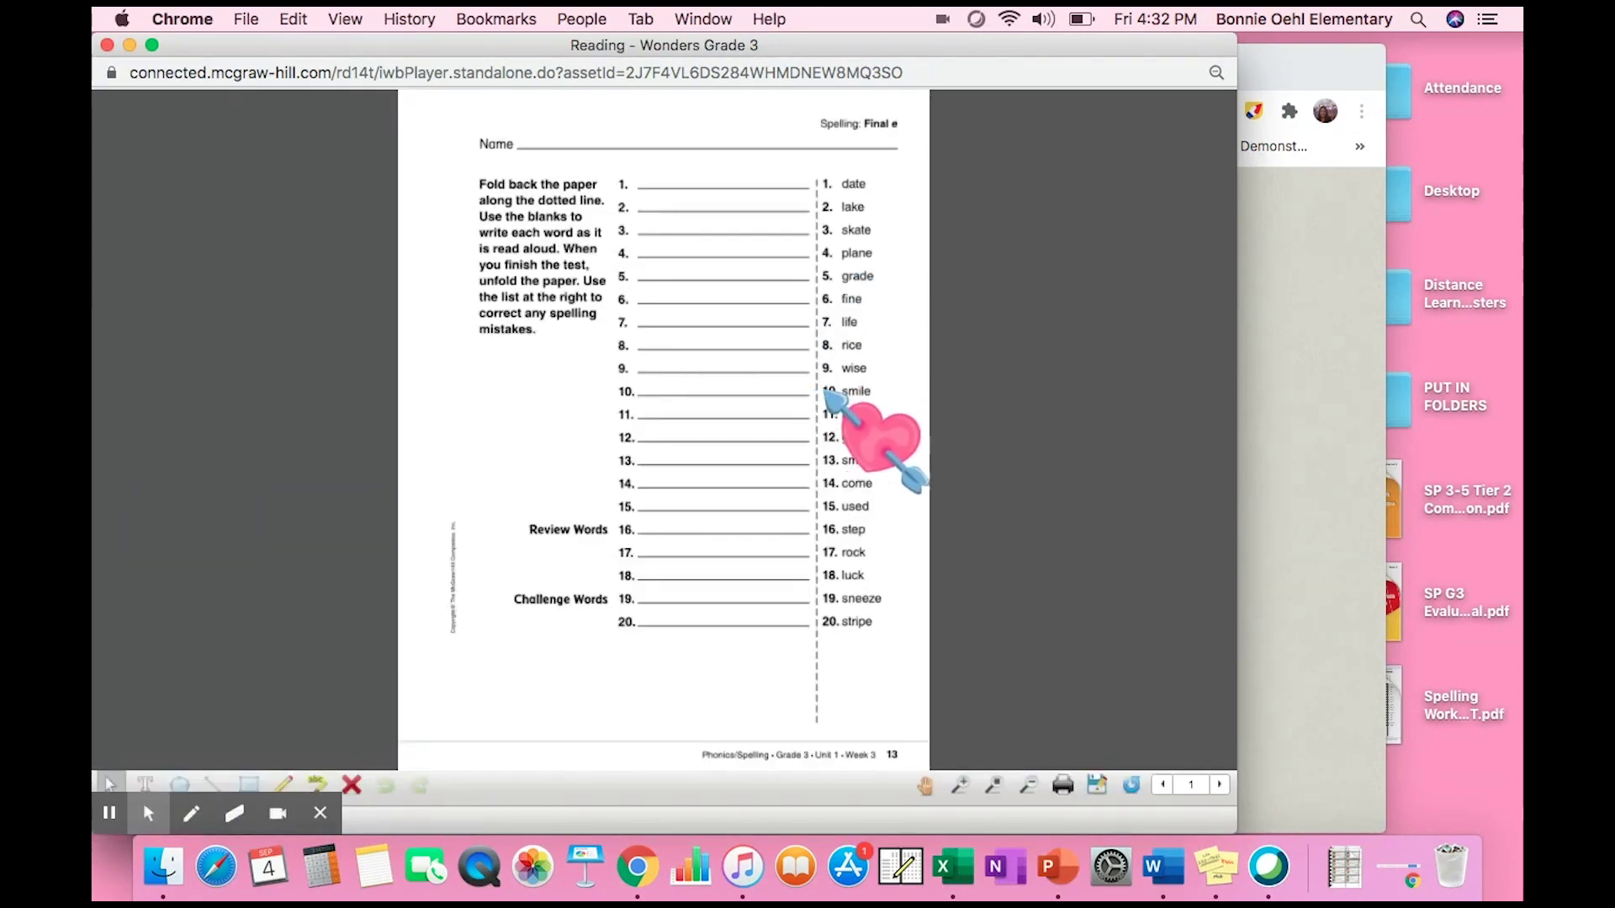
{"action": "left_click", "coordinate": [1221, 785]}
{"action": "left_click", "coordinate": [1221, 786]}
{"action": "left_click", "coordinate": [1221, 786]}
{"action": "left_click", "coordinate": [1221, 785]}
{"action": "left_click", "coordinate": [1222, 786]}
{"action": "left_click", "coordinate": [1163, 785]}
{"action": "left_click", "coordinate": [1163, 785]}
{"action": "left_click", "coordinate": [1163, 785]}
{"action": "left_click", "coordinate": [1163, 785]}
{"action": "left_click", "coordinate": [1163, 786]}
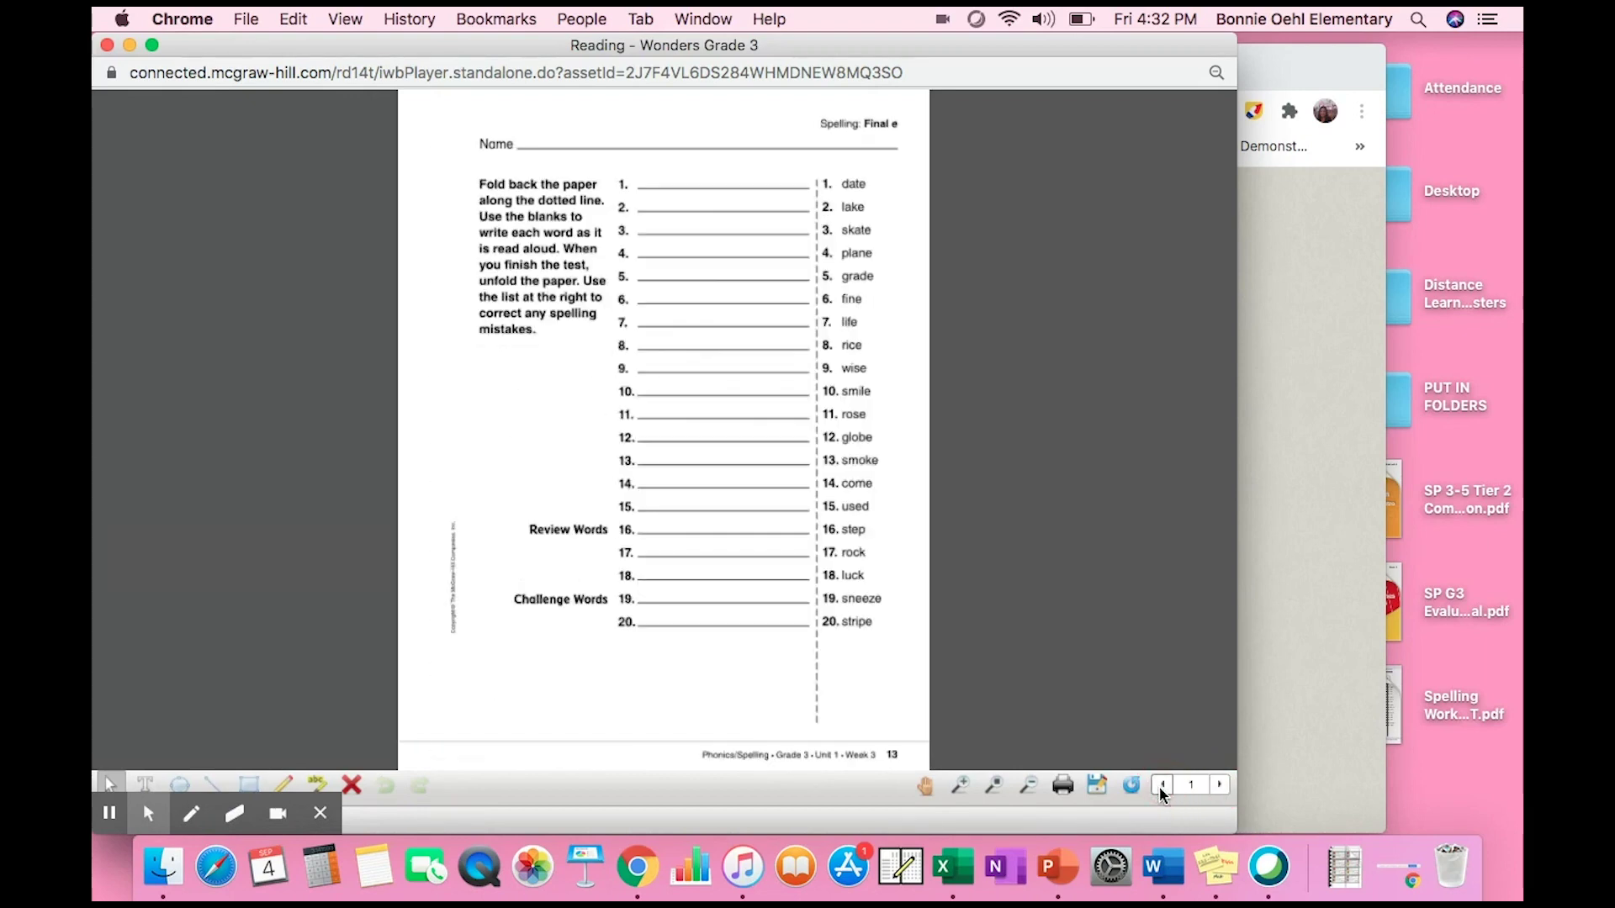
{"action": "left_click", "coordinate": [1226, 786]}
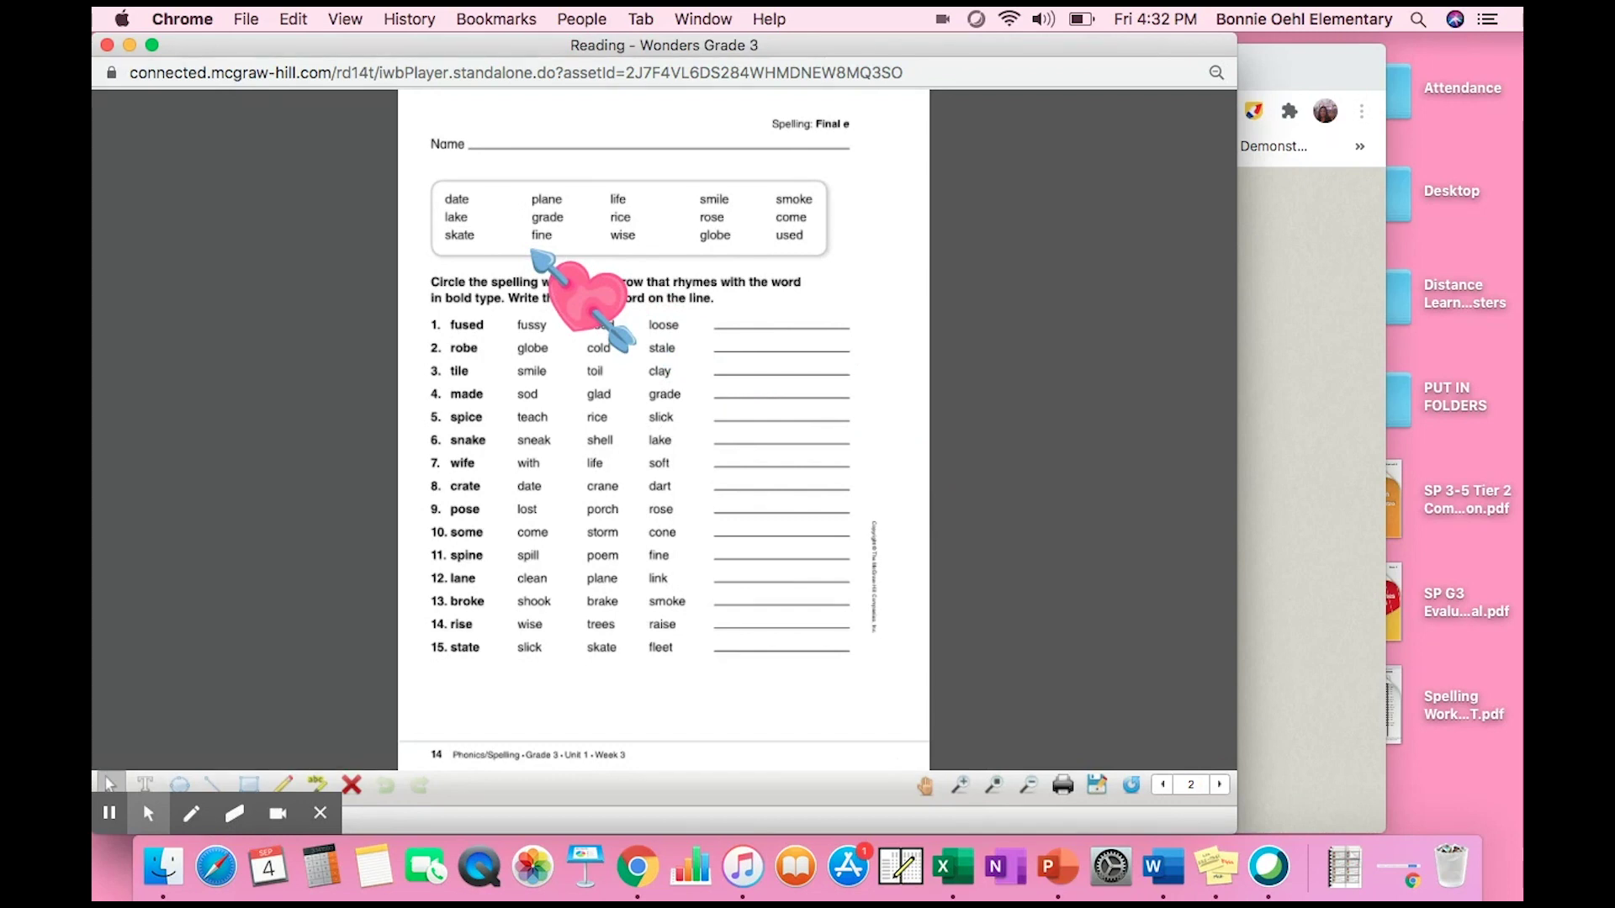
Capture a screenshot of the Final e rhyming worksheet from the header to row 15, and close the worksheet window.
{"action": "key", "text": "super+shift+4"}
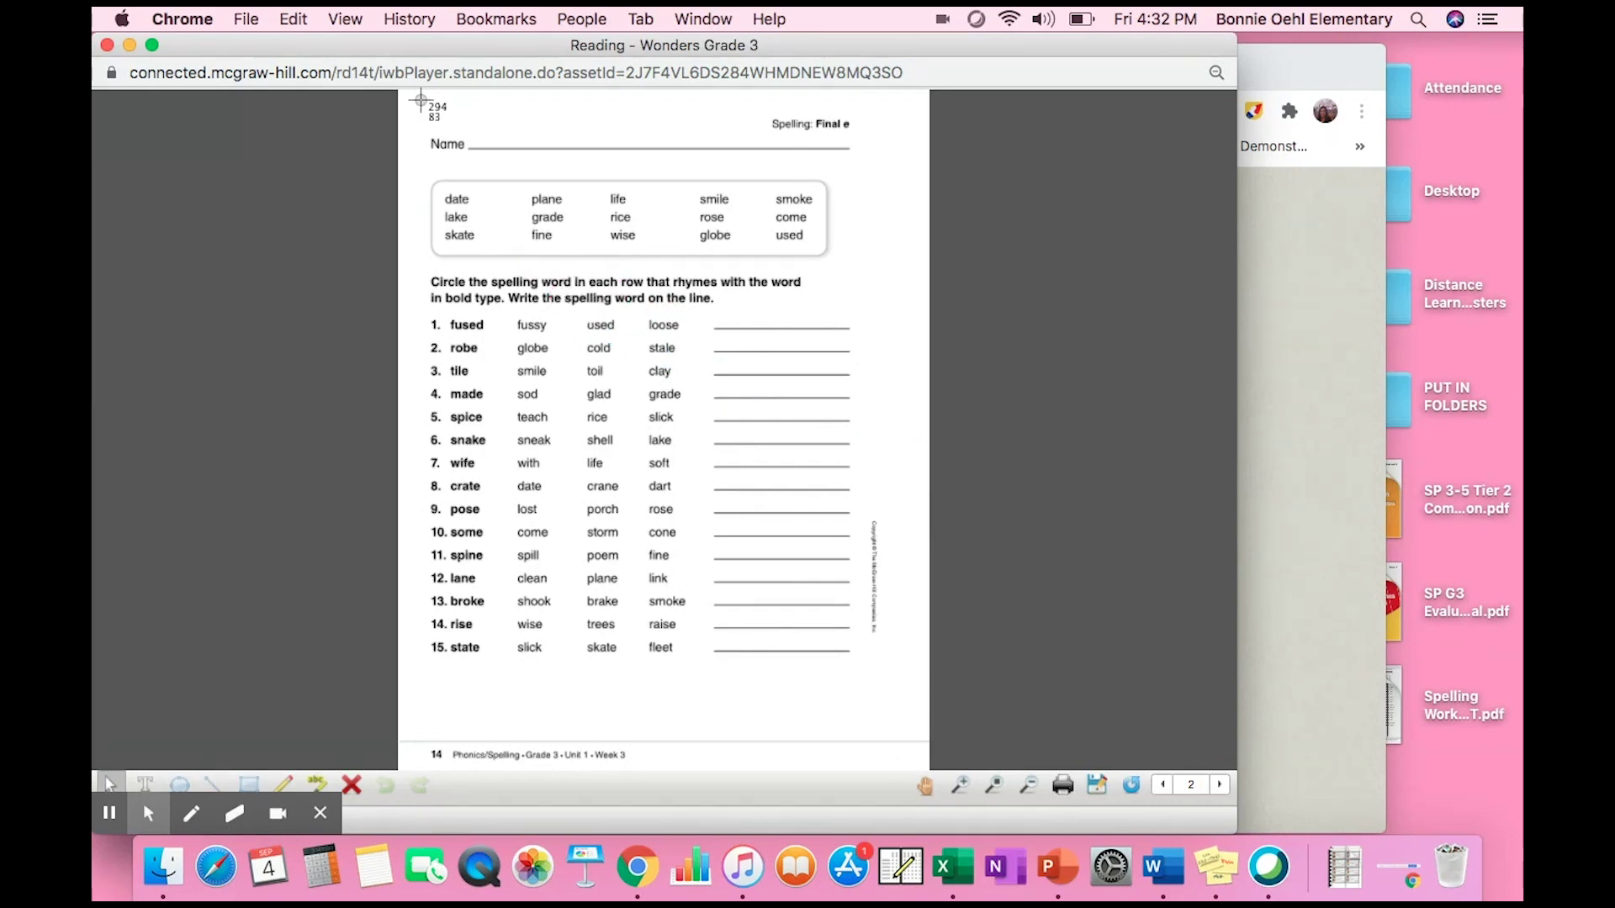
{"action": "left_click_drag", "start_coordinate": [435, 112], "coordinate": [889, 683]}
{"action": "double_click", "coordinate": [1085, 57]}
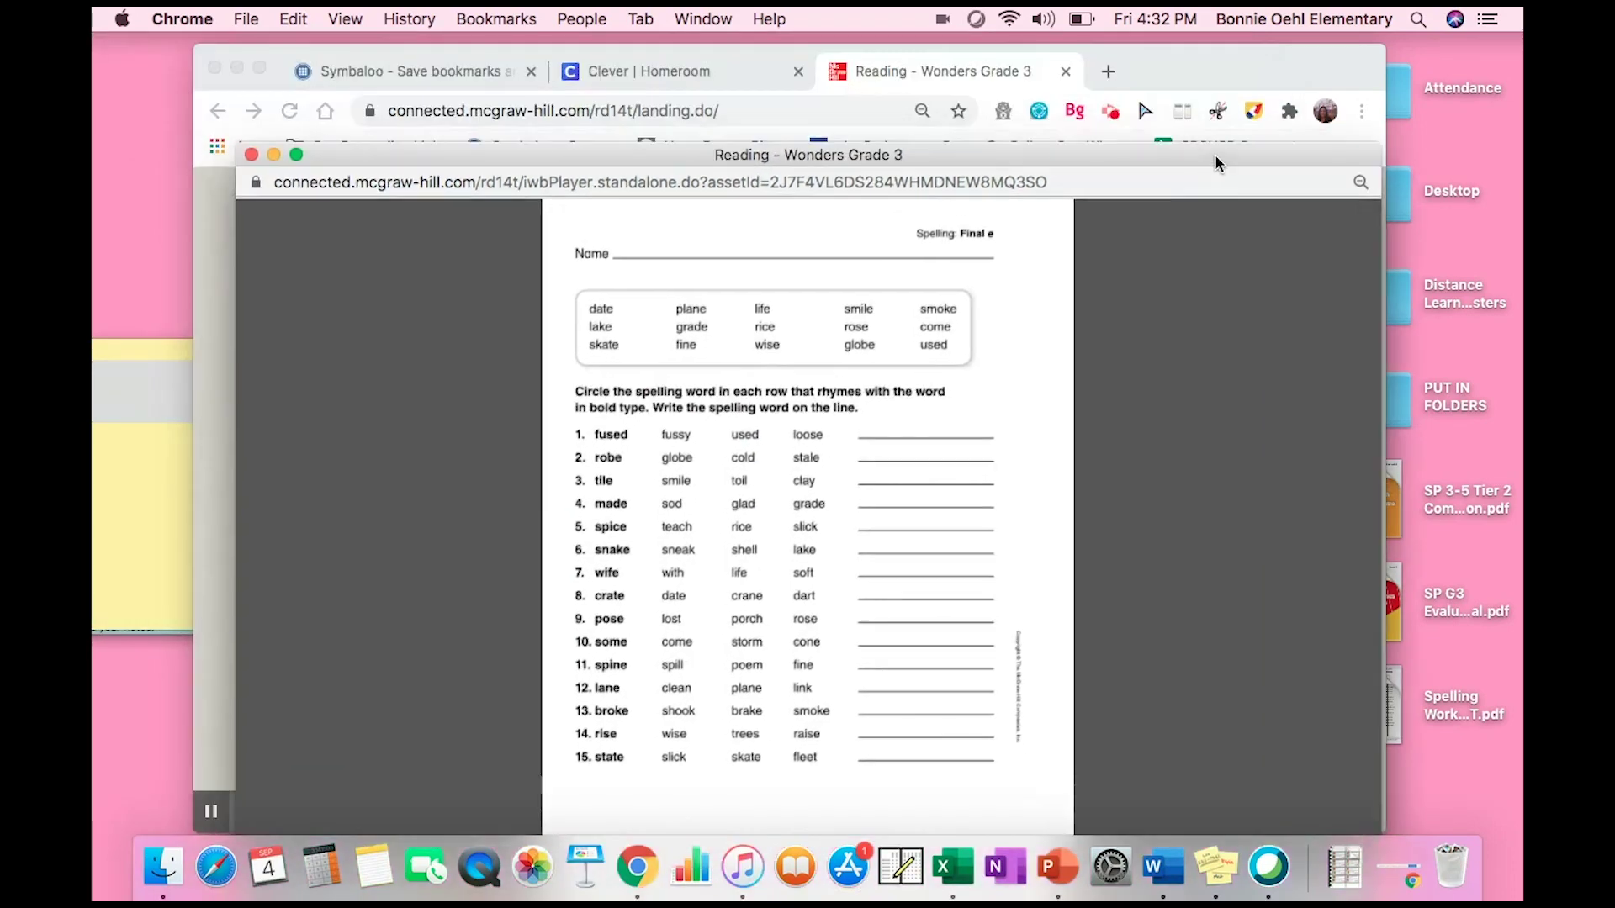
{"action": "left_click", "coordinate": [249, 162]}
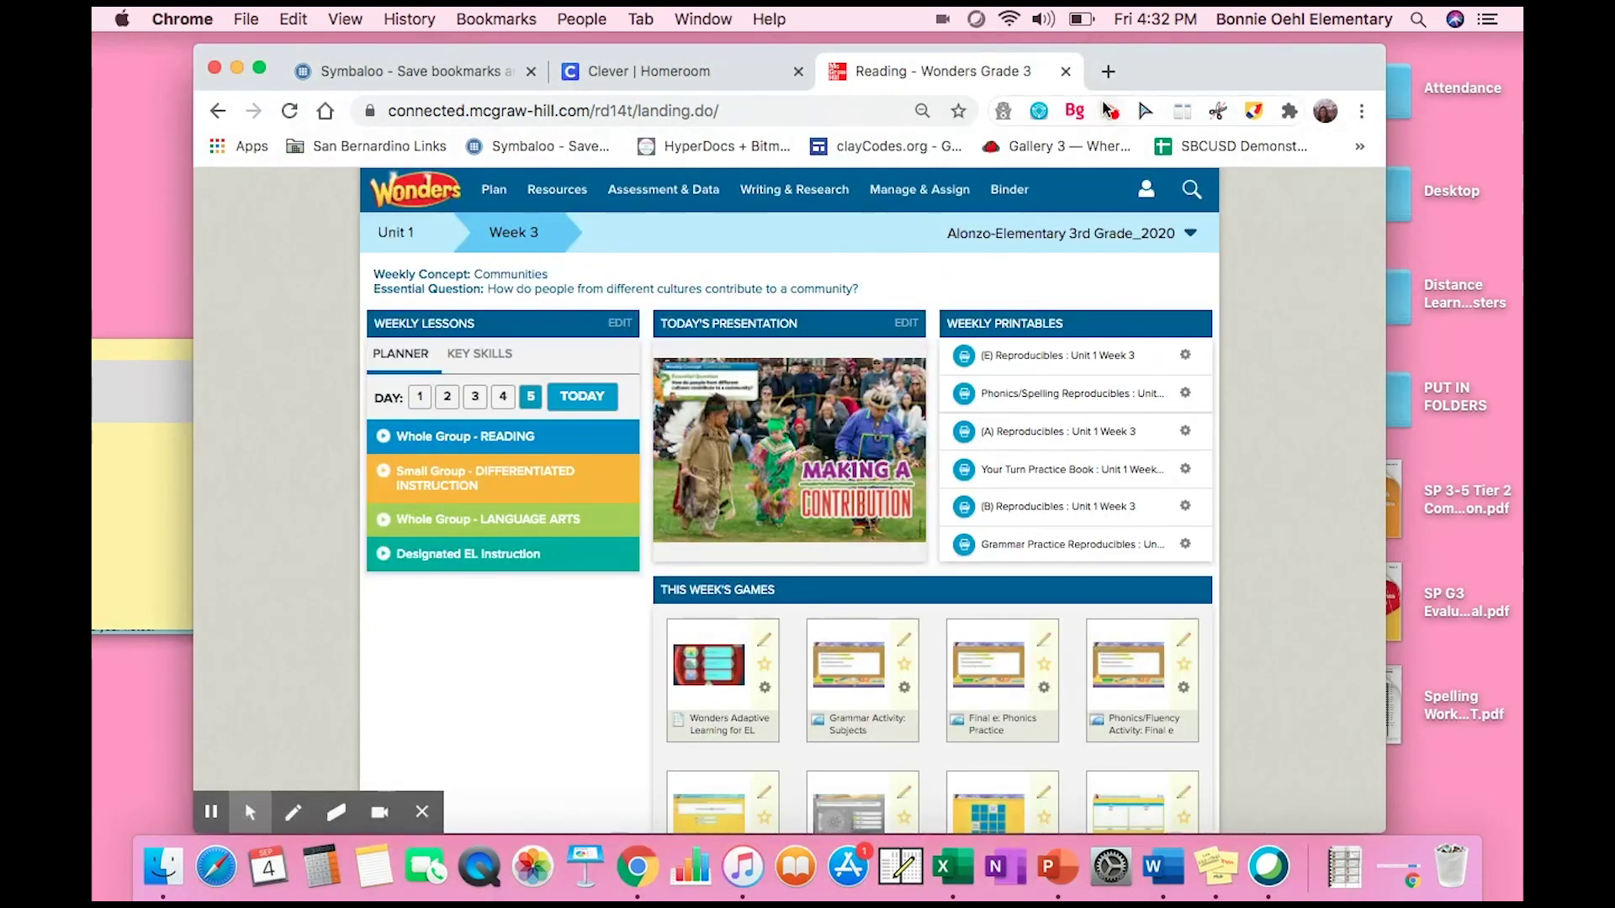
Open Google Slides in a new browser tab and create a blank presentation.
{"action": "left_click", "coordinate": [1109, 72]}
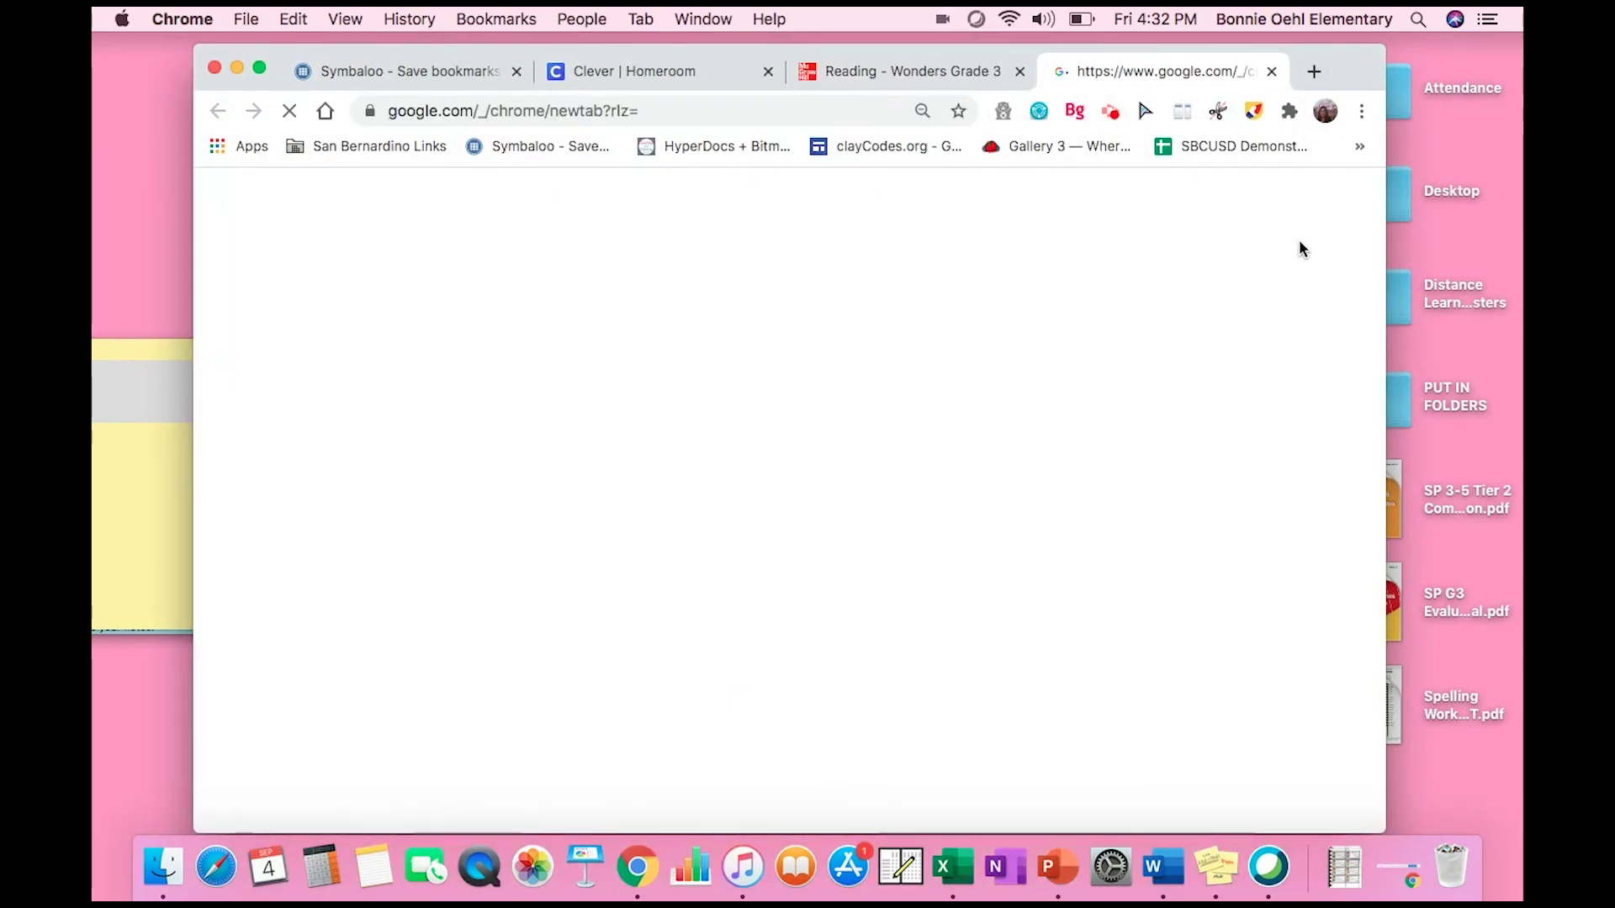
{"action": "left_click", "coordinate": [1296, 202]}
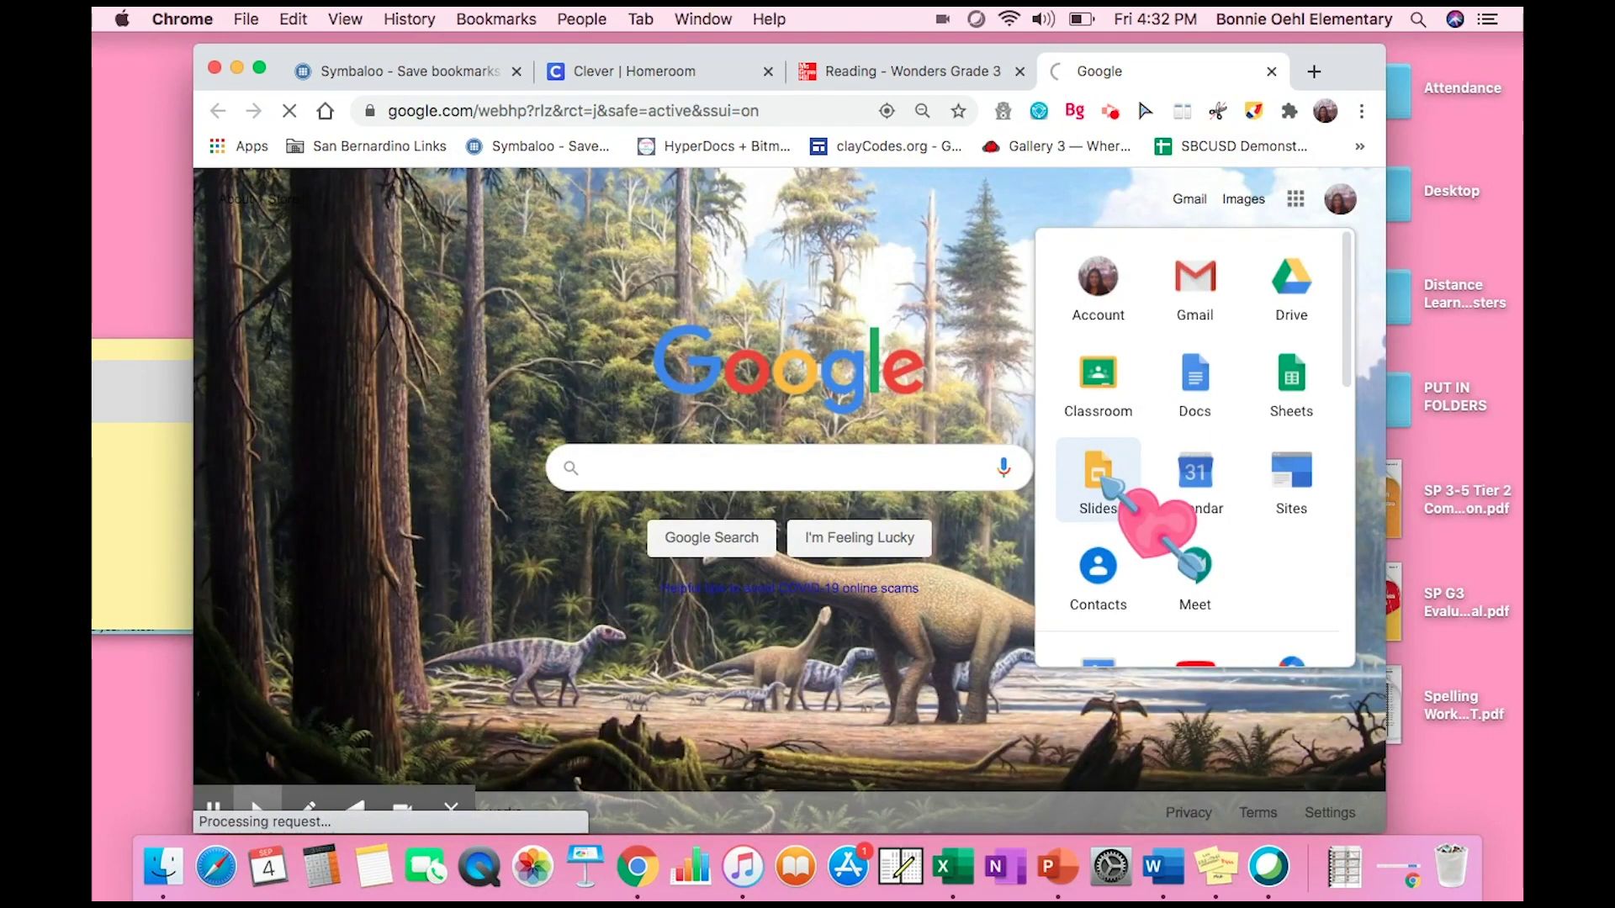
{"action": "left_click", "coordinate": [1100, 478]}
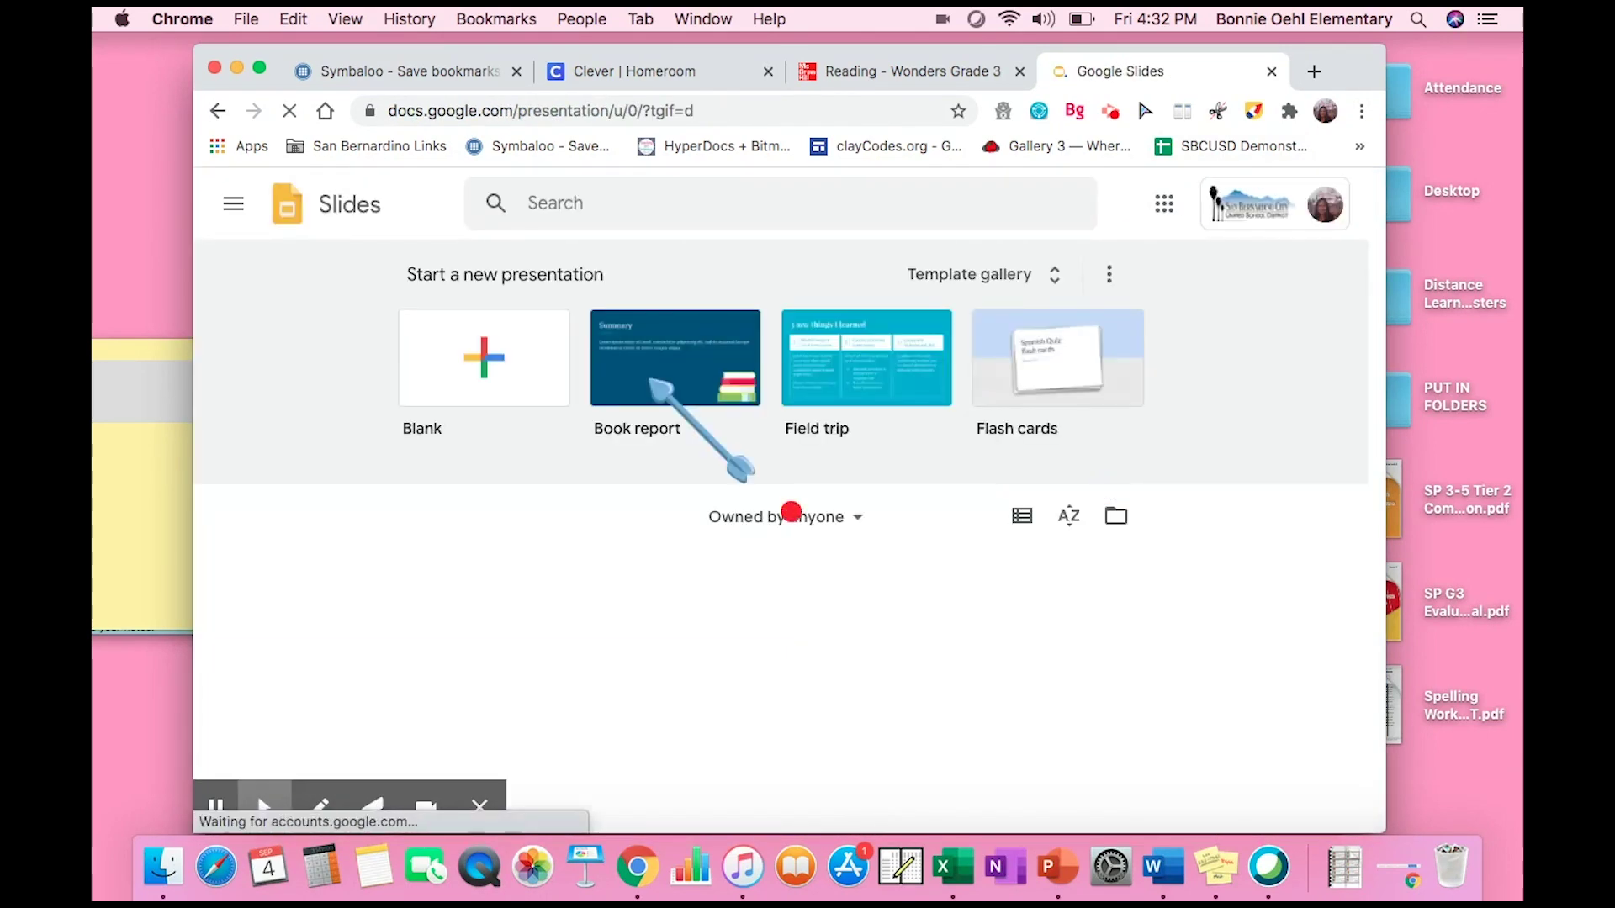
{"action": "left_click", "coordinate": [866, 605]}
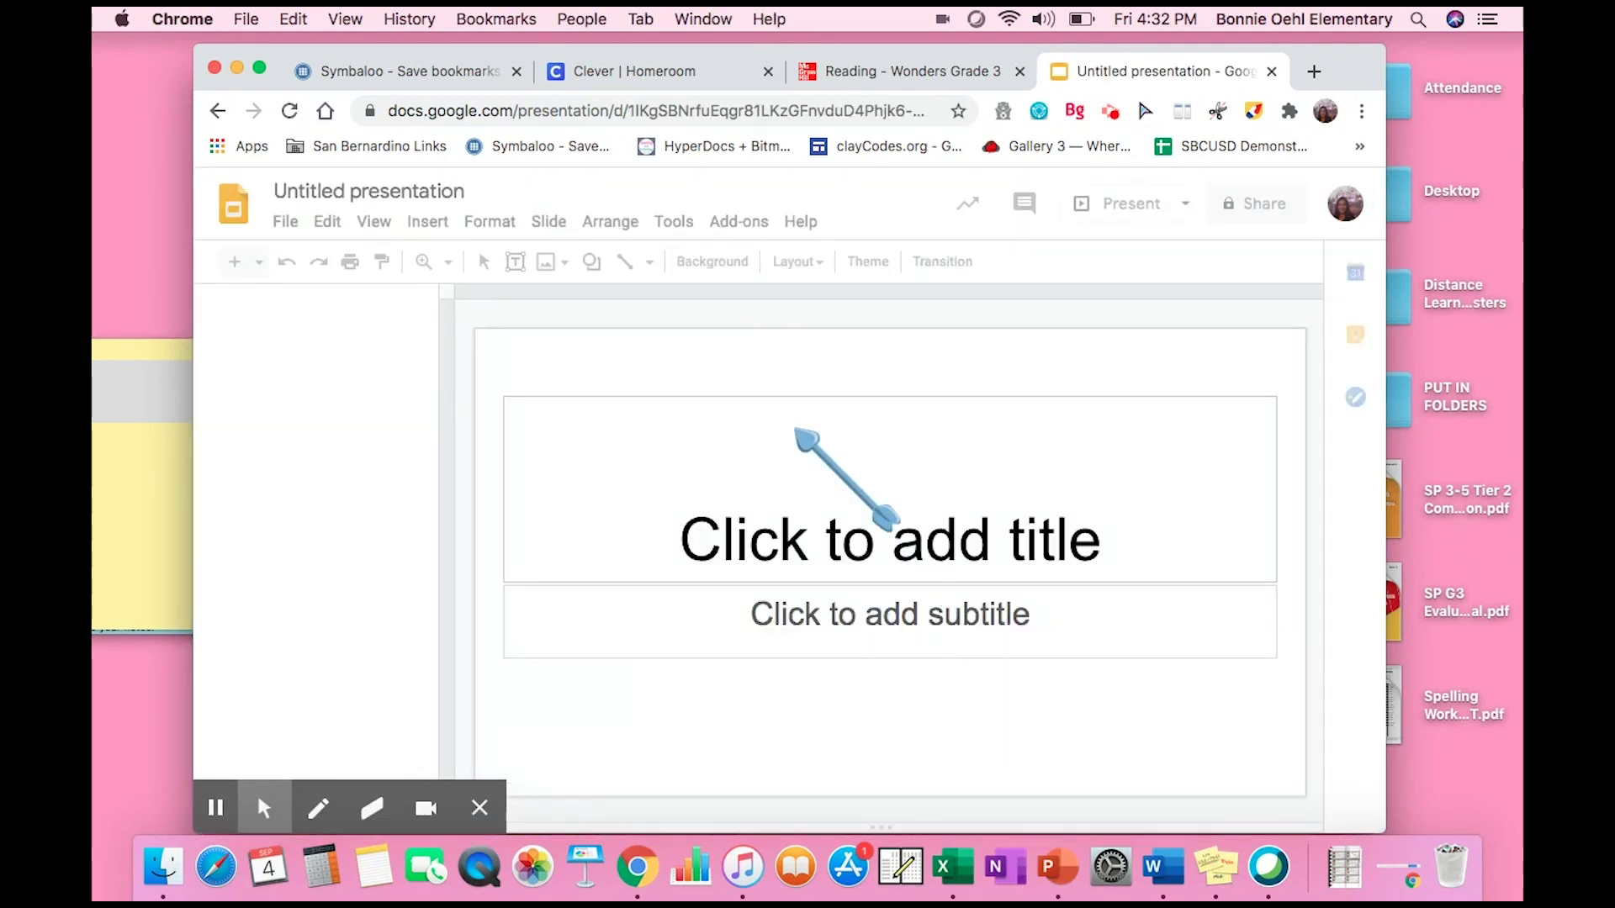
Delete the title and subtitle placeholders from the first slide and dismiss the theme choices.
{"action": "left_click_drag", "start_coordinate": [485, 350], "coordinate": [962, 697]}
{"action": "key", "text": "Delete"}
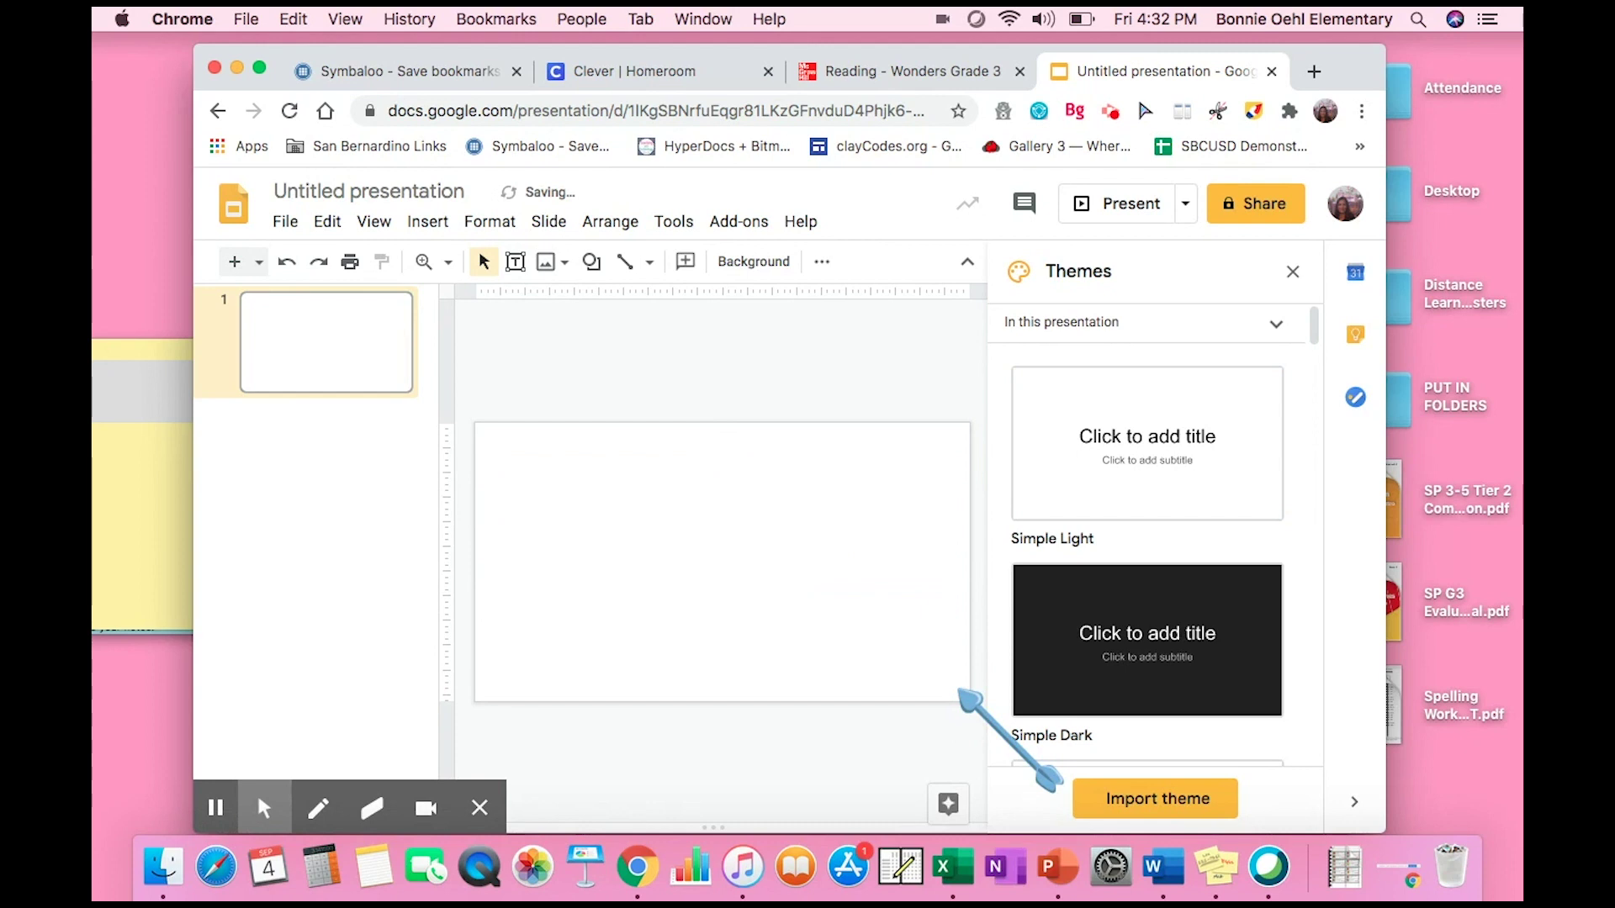
{"action": "left_click", "coordinate": [1293, 271]}
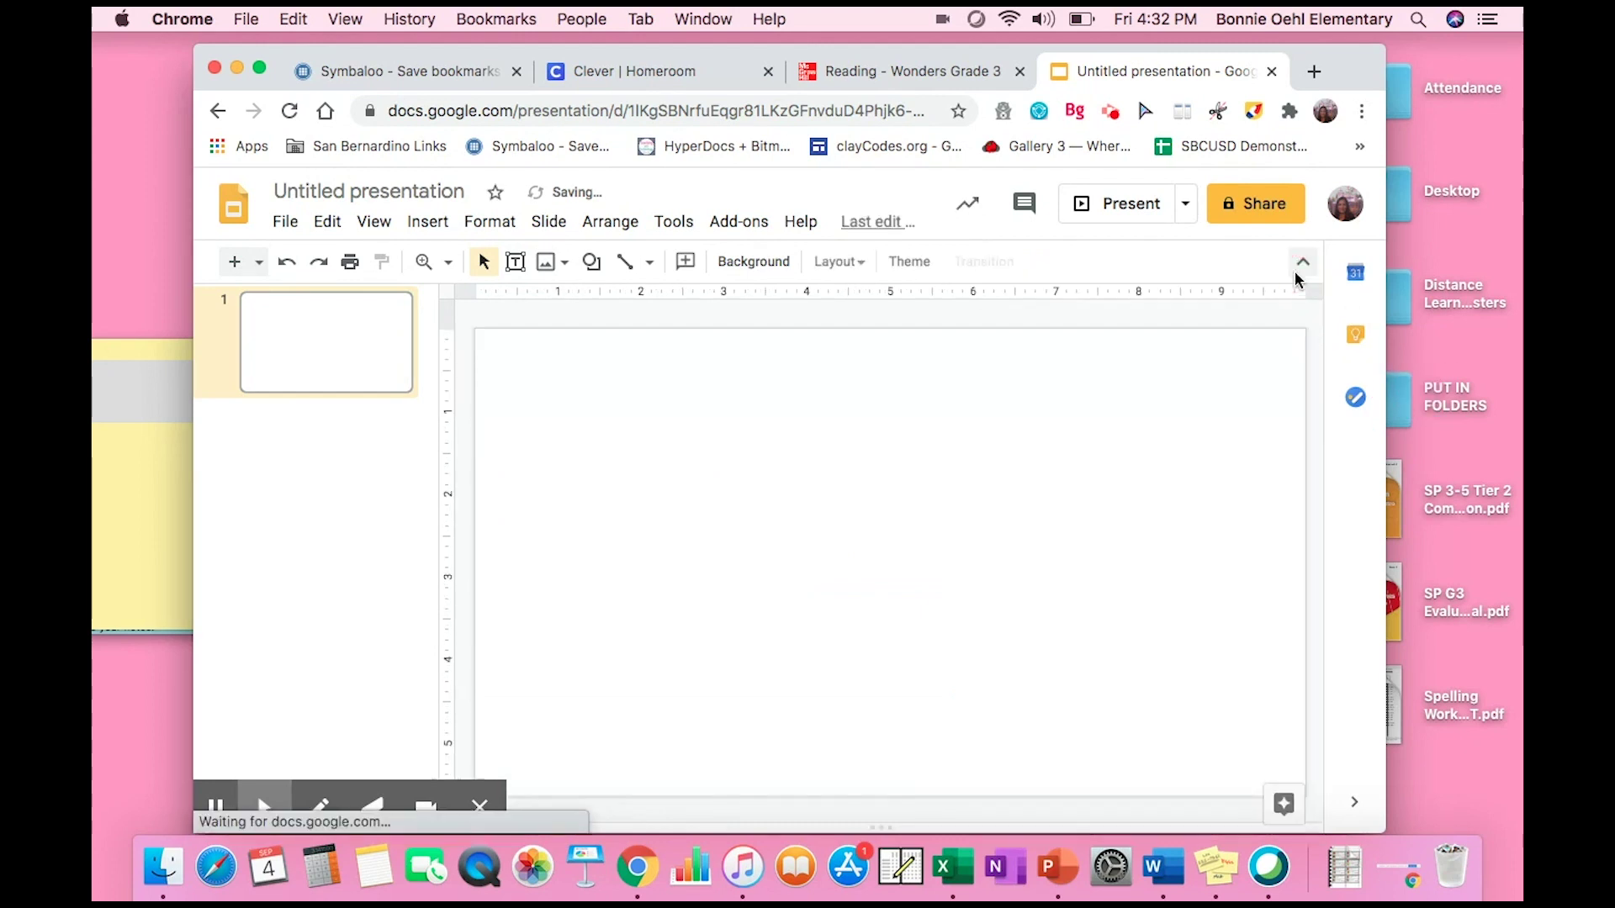
Set the presentation's page size to a custom 8.5 x 11 inches.
{"action": "left_click", "coordinate": [287, 221]}
{"action": "scroll", "coordinate": [320, 521], "scroll_direction": "down", "scroll_amount": 3}
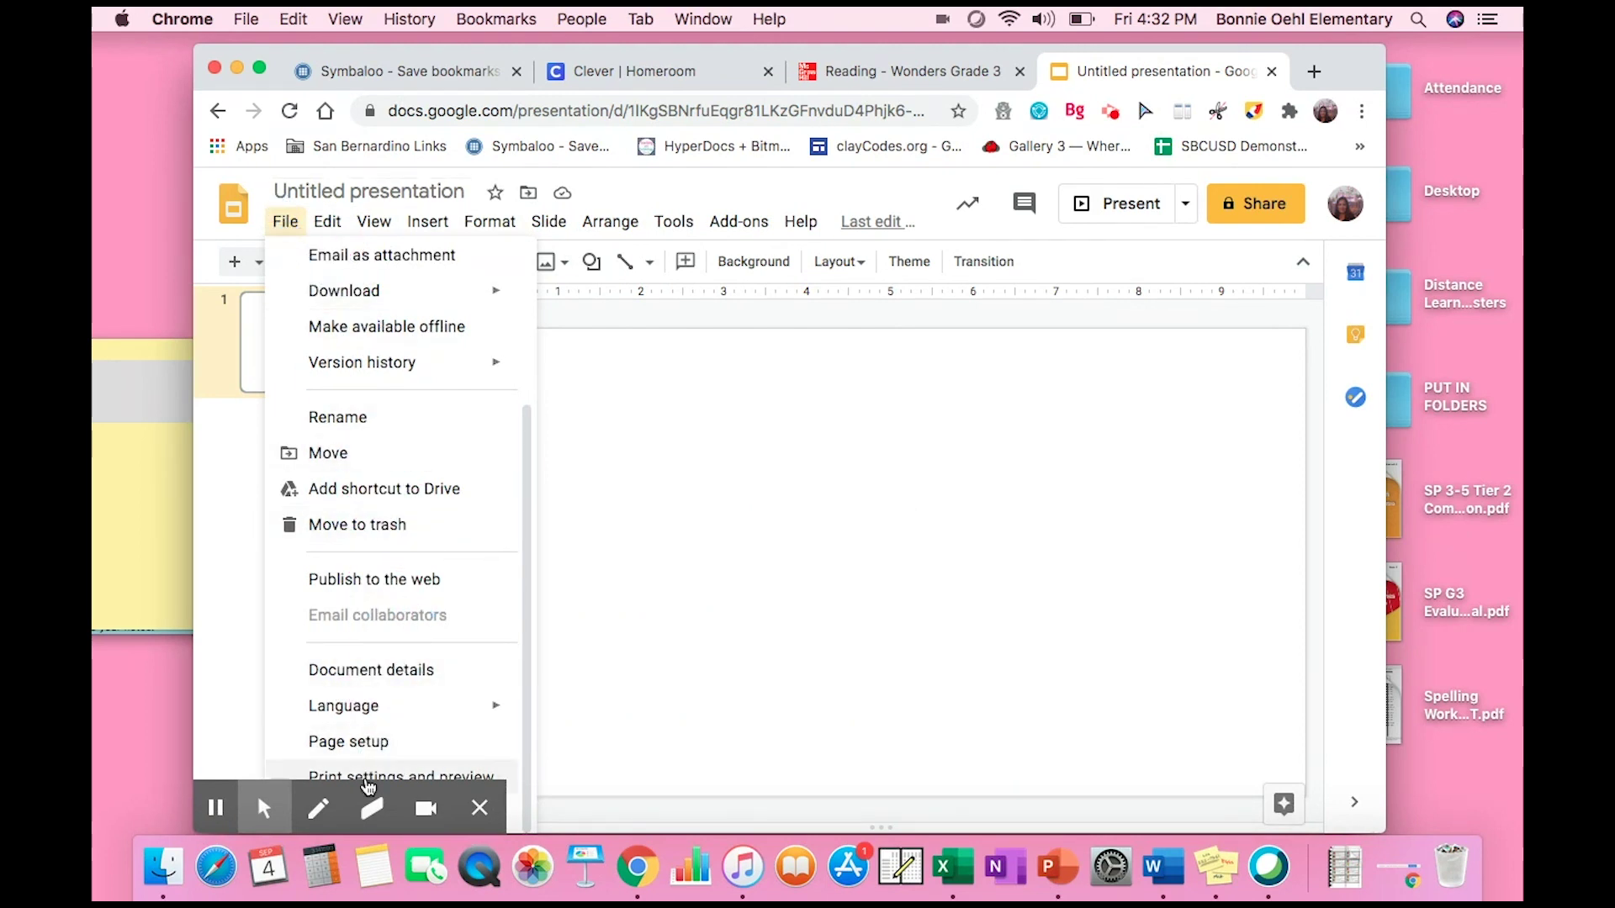
{"action": "mouse_move", "coordinate": [436, 673]}
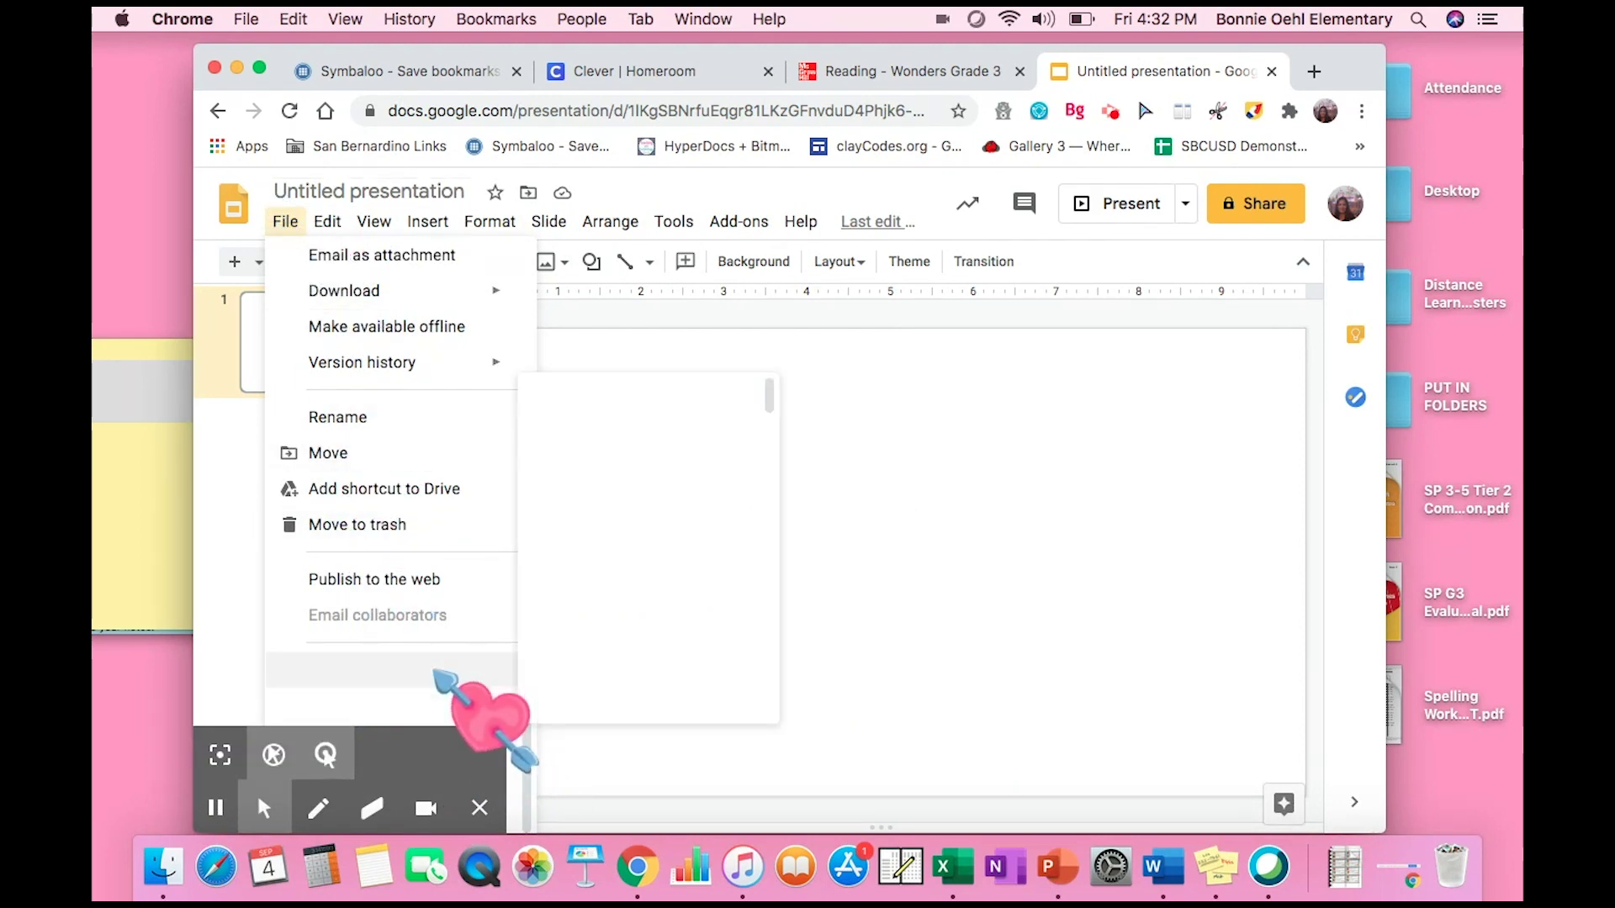
{"action": "left_click", "coordinate": [479, 807]}
{"action": "left_click", "coordinate": [287, 222]}
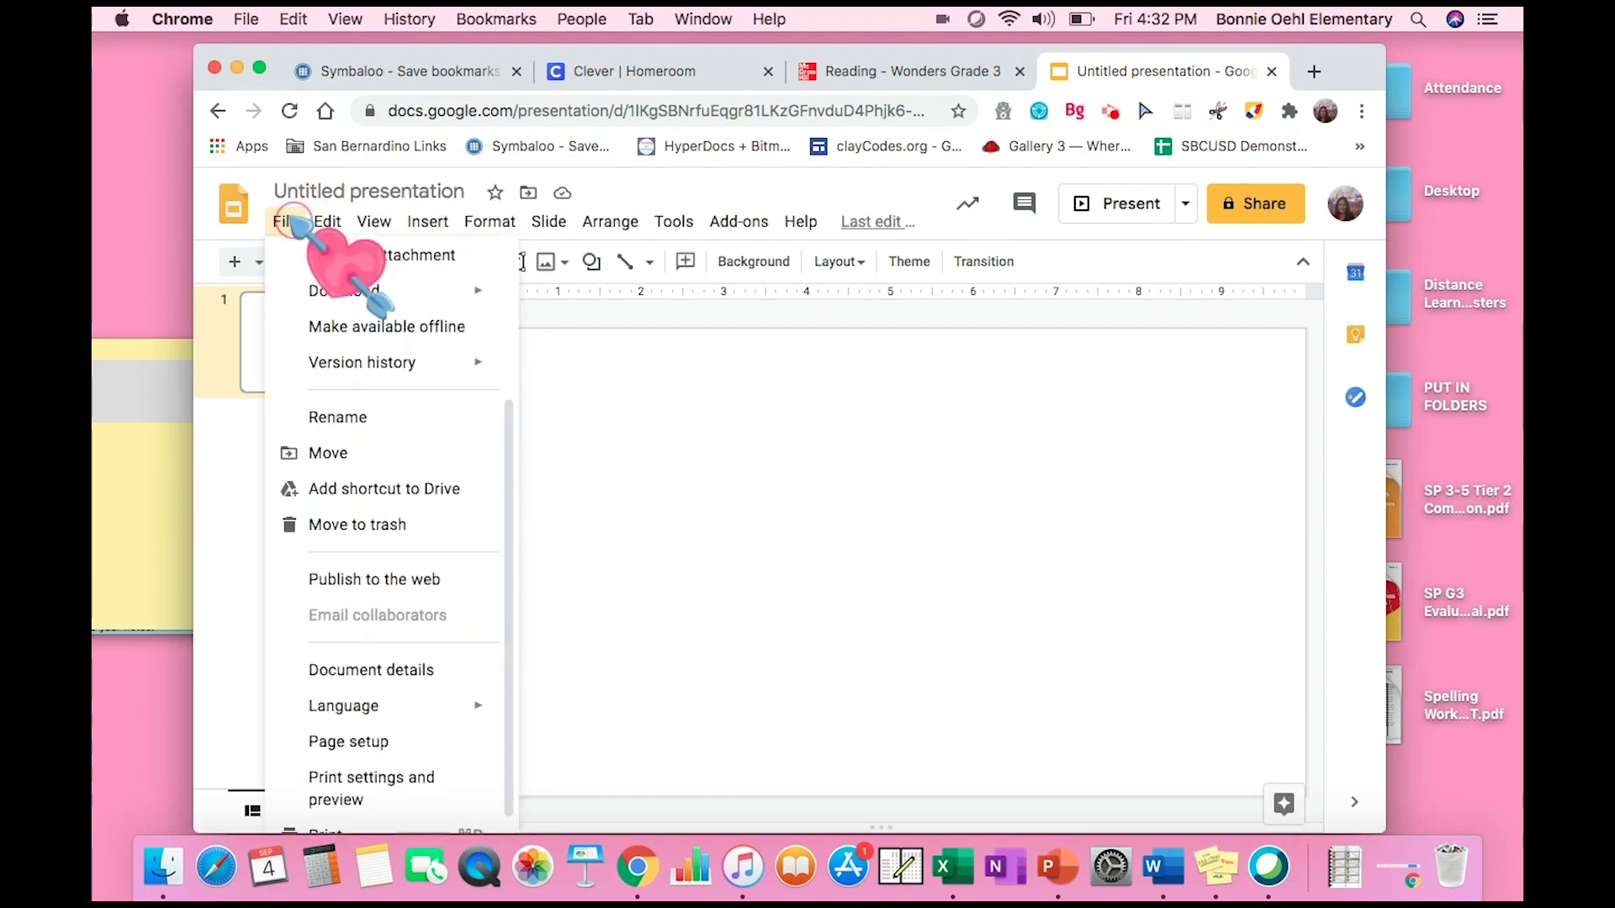
{"action": "left_click", "coordinate": [386, 740]}
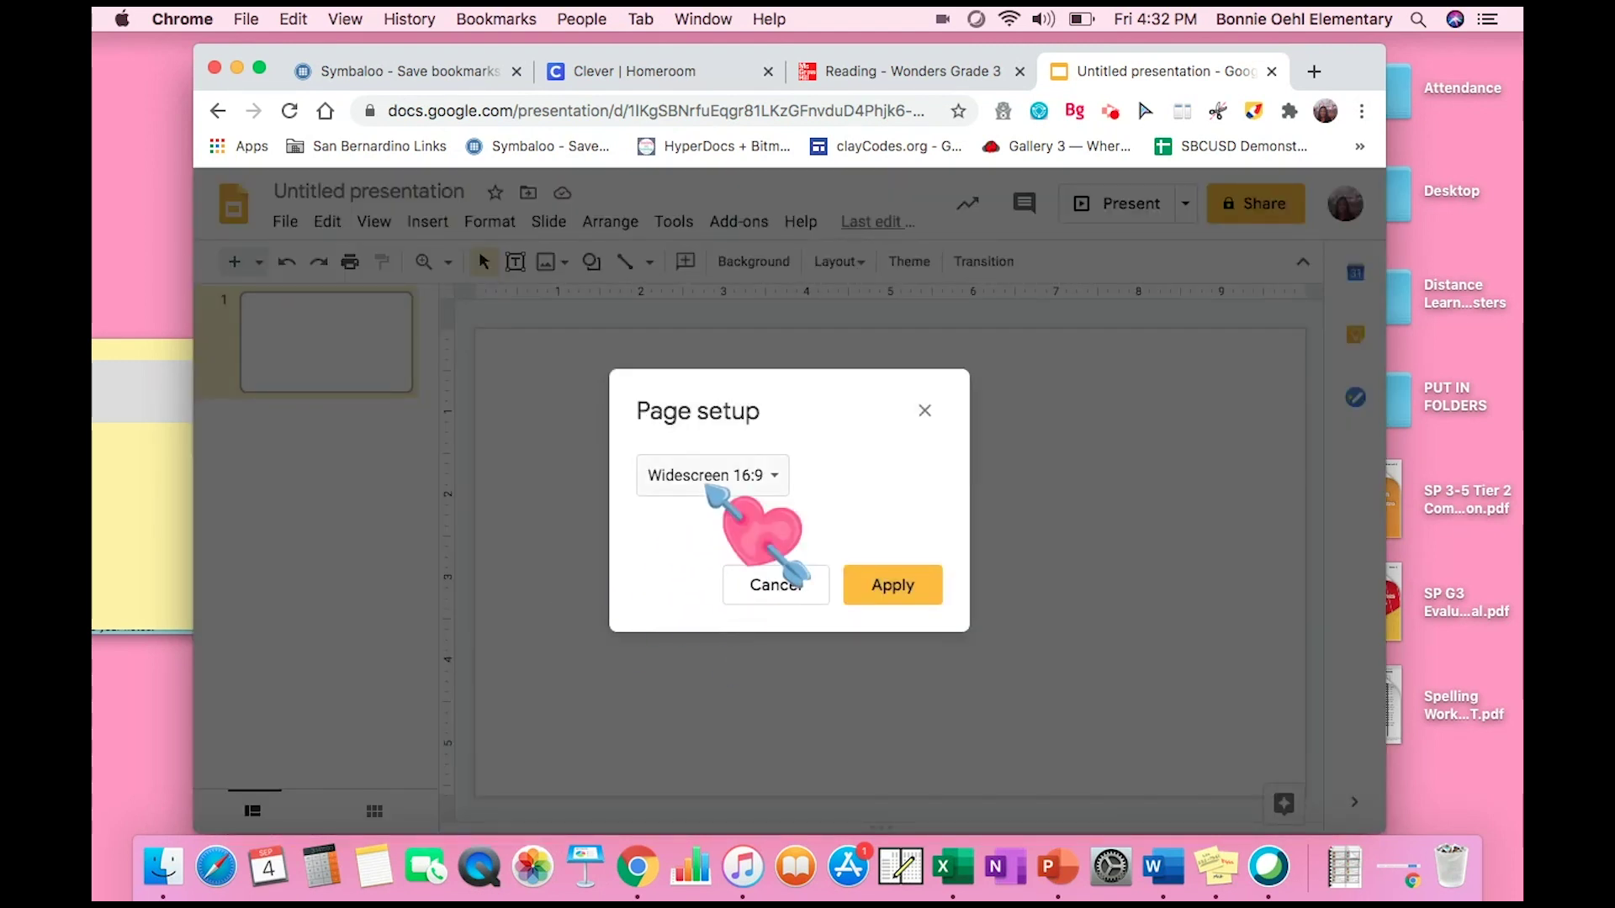
{"action": "left_click", "coordinate": [710, 486]}
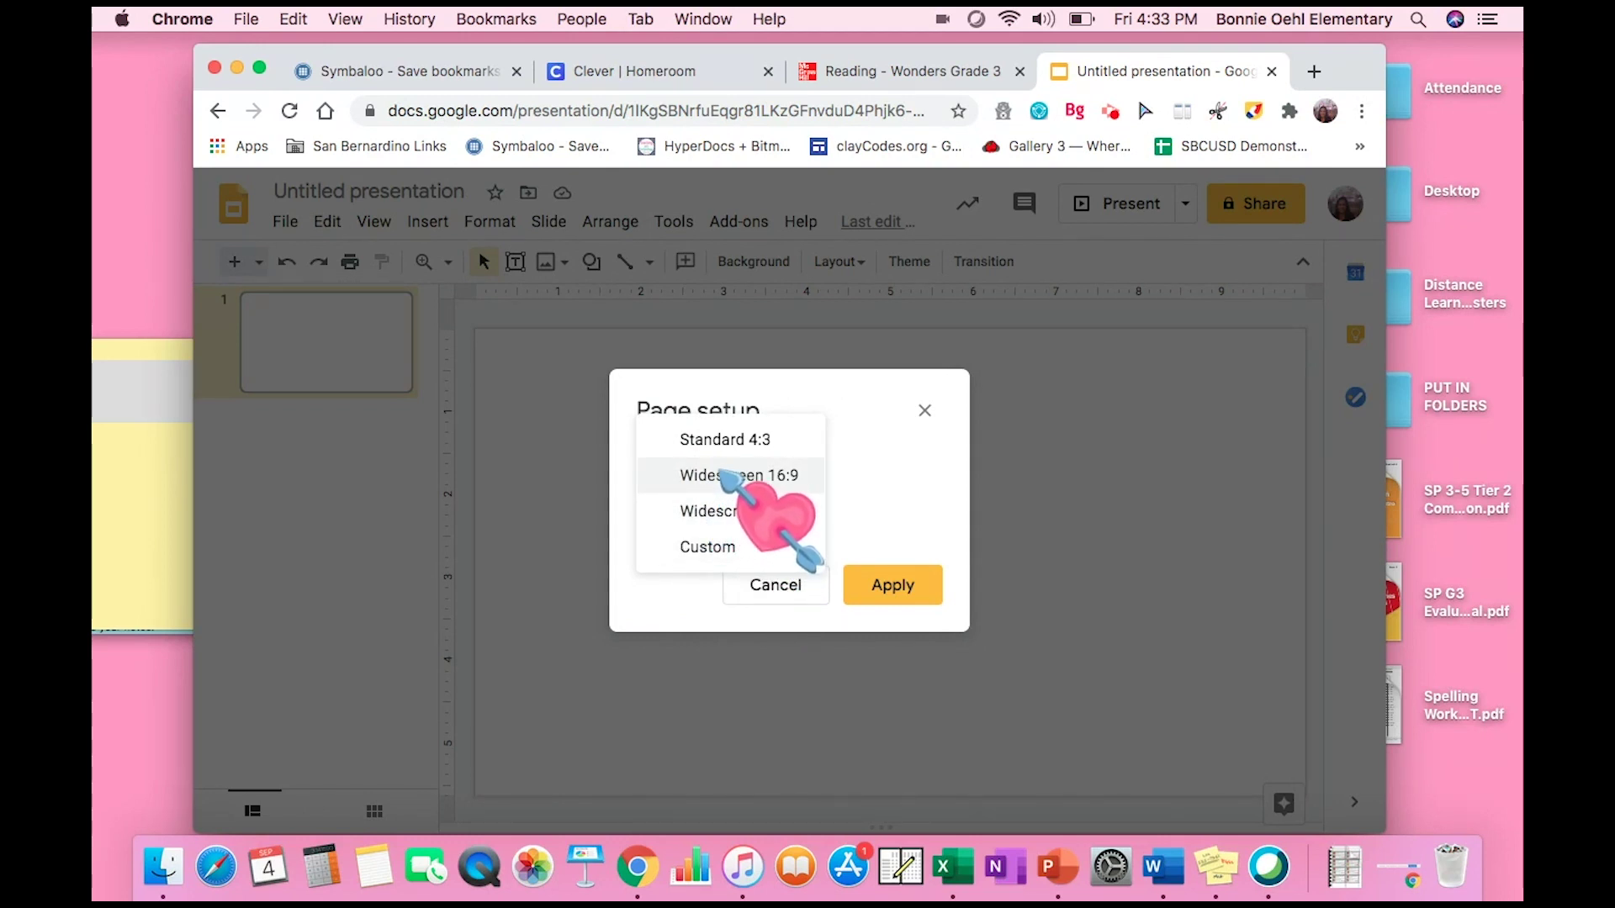
{"action": "left_click", "coordinate": [715, 548]}
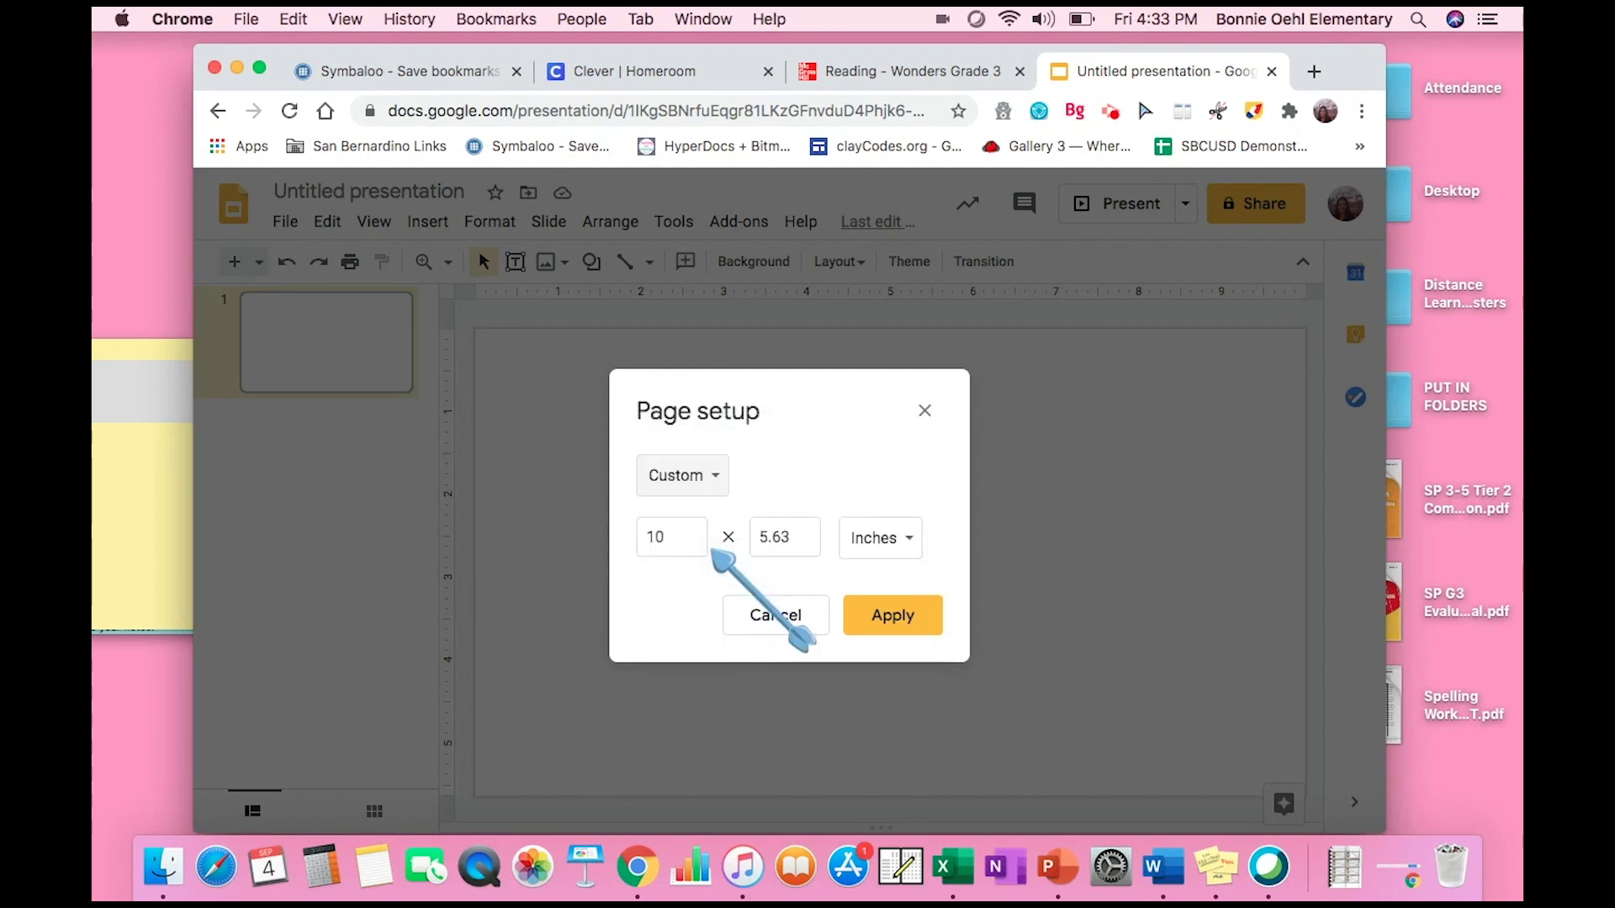
{"action": "double_click", "coordinate": [663, 539]}
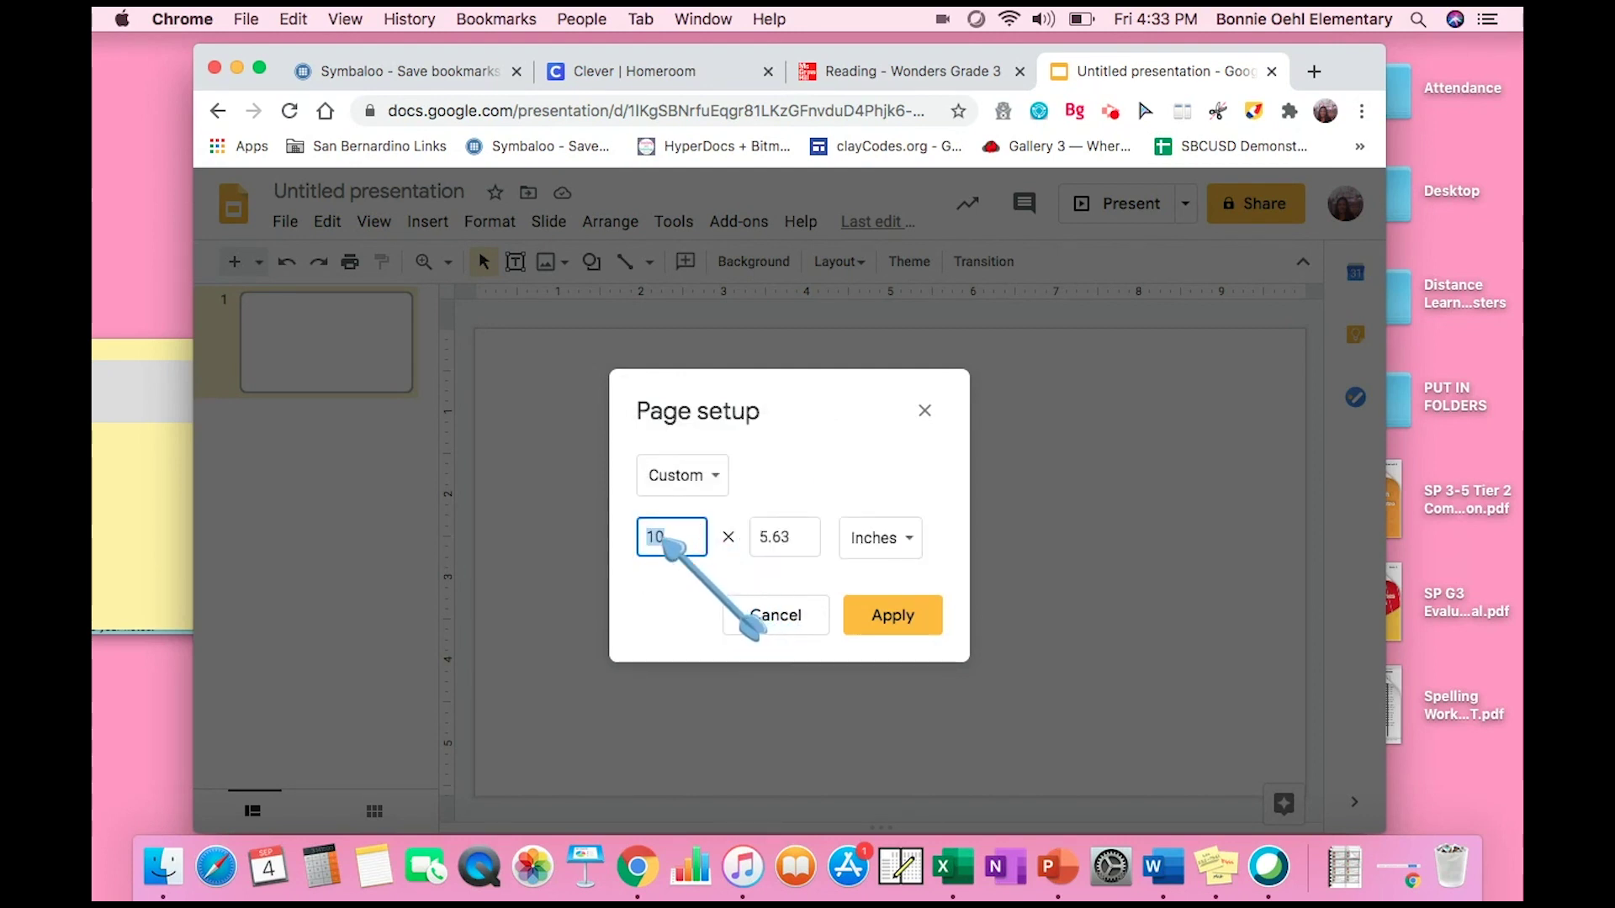
{"action": "double_click", "coordinate": [760, 538]}
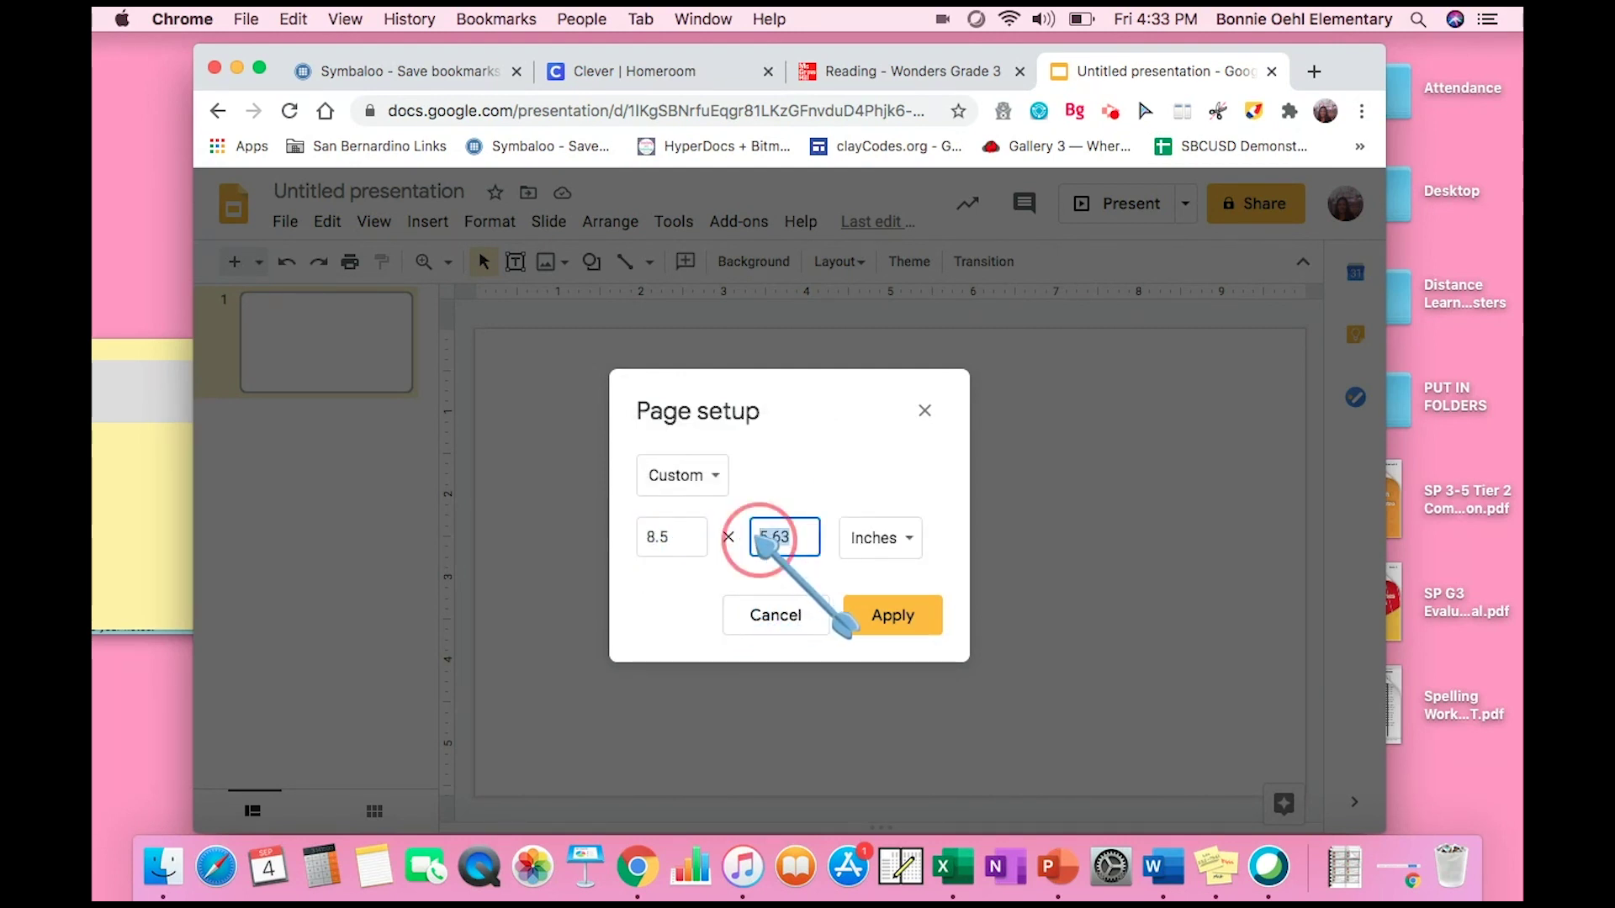
{"action": "type", "text": "11"}
{"action": "key", "text": "Return"}
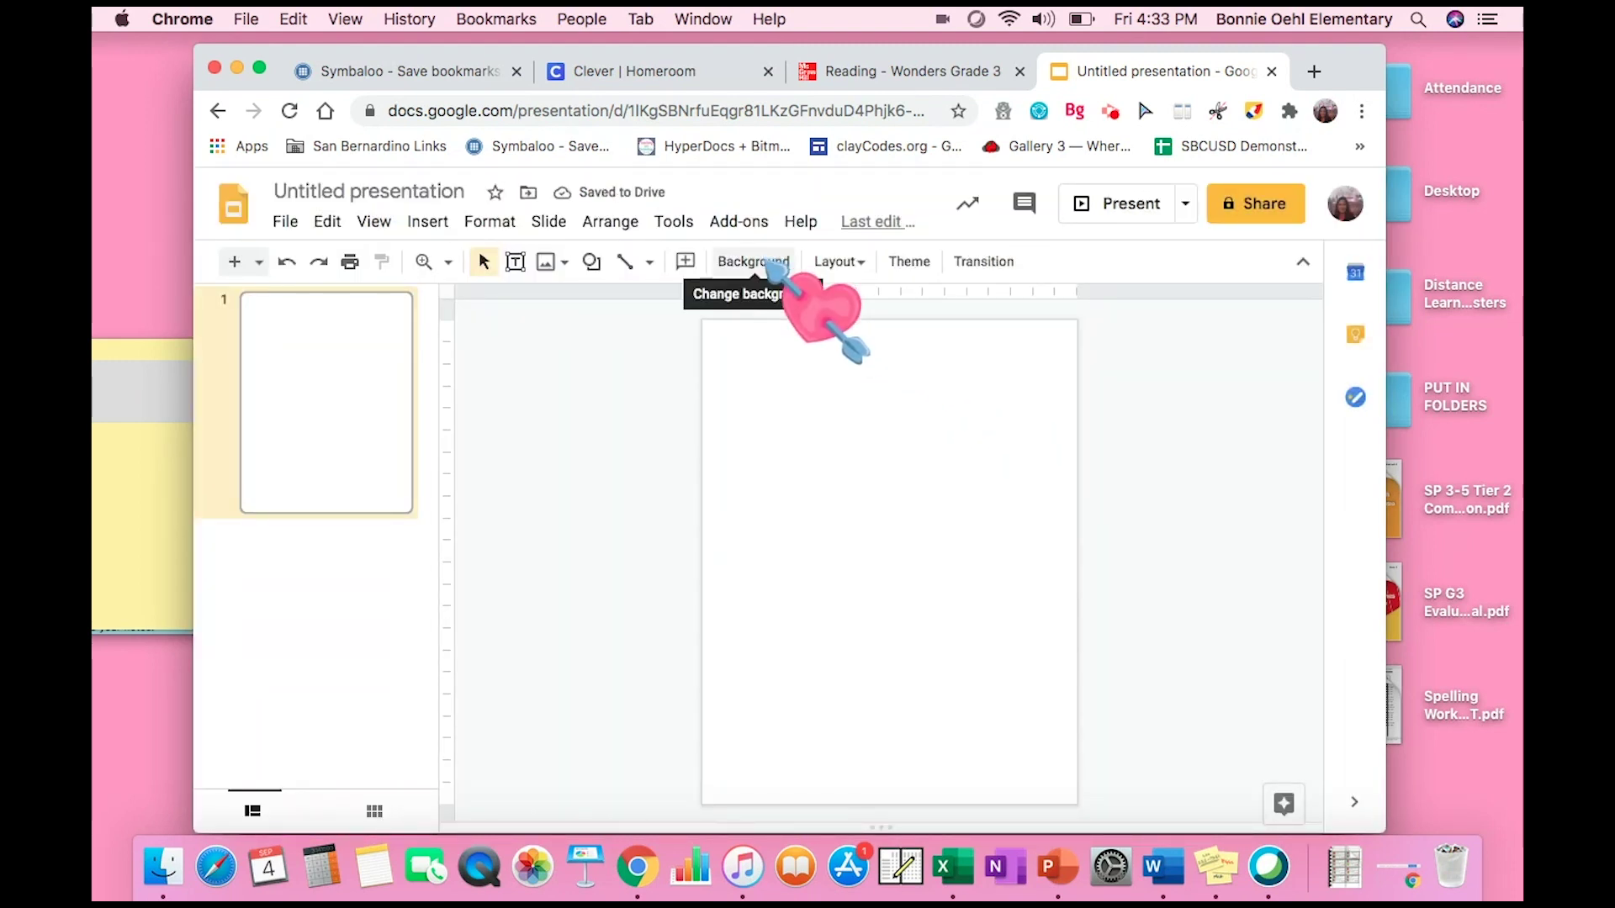
Upload the worksheet screenshot from the desktop as the slide's background image.
{"action": "left_click", "coordinate": [768, 261]}
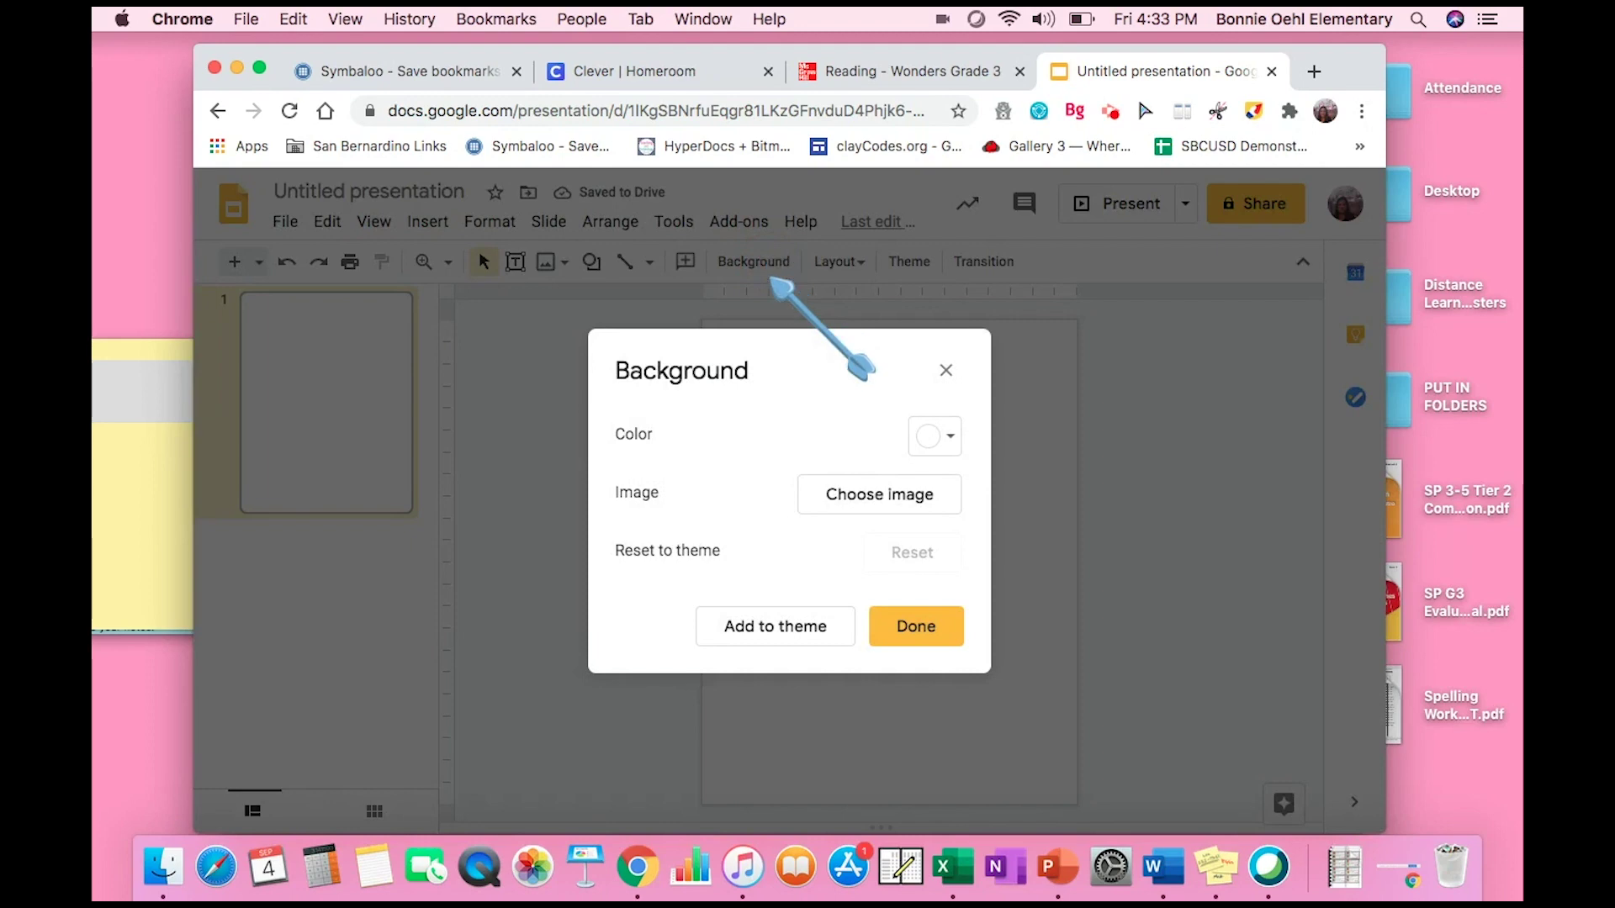
{"action": "left_click", "coordinate": [859, 498]}
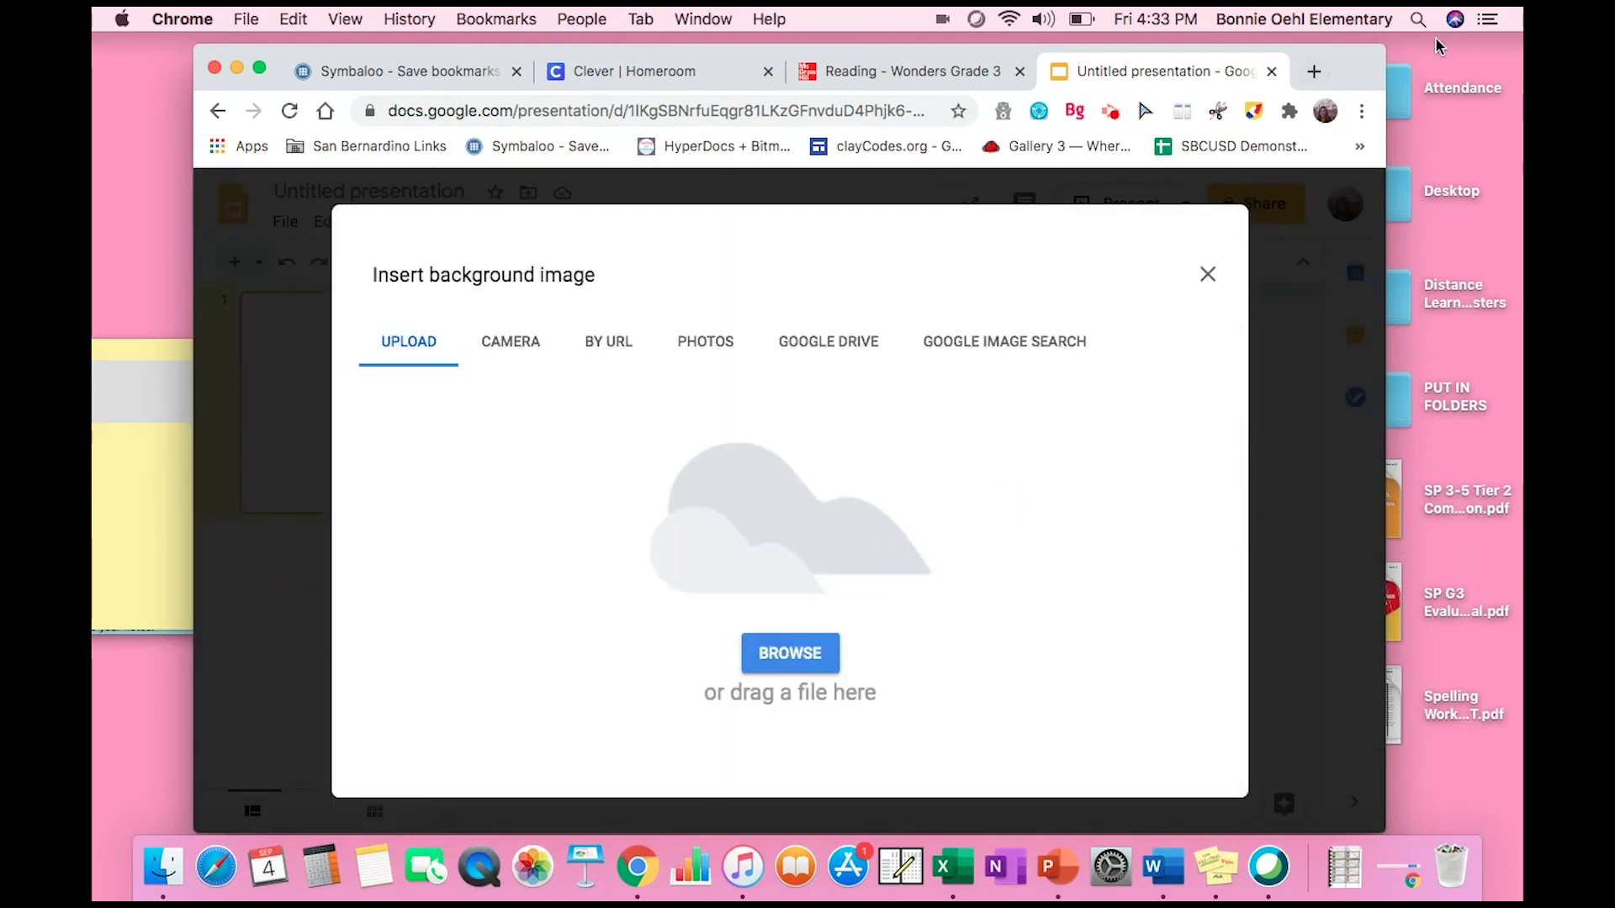
{"action": "left_click_drag", "start_coordinate": [1354, 67], "coordinate": [1065, 72]}
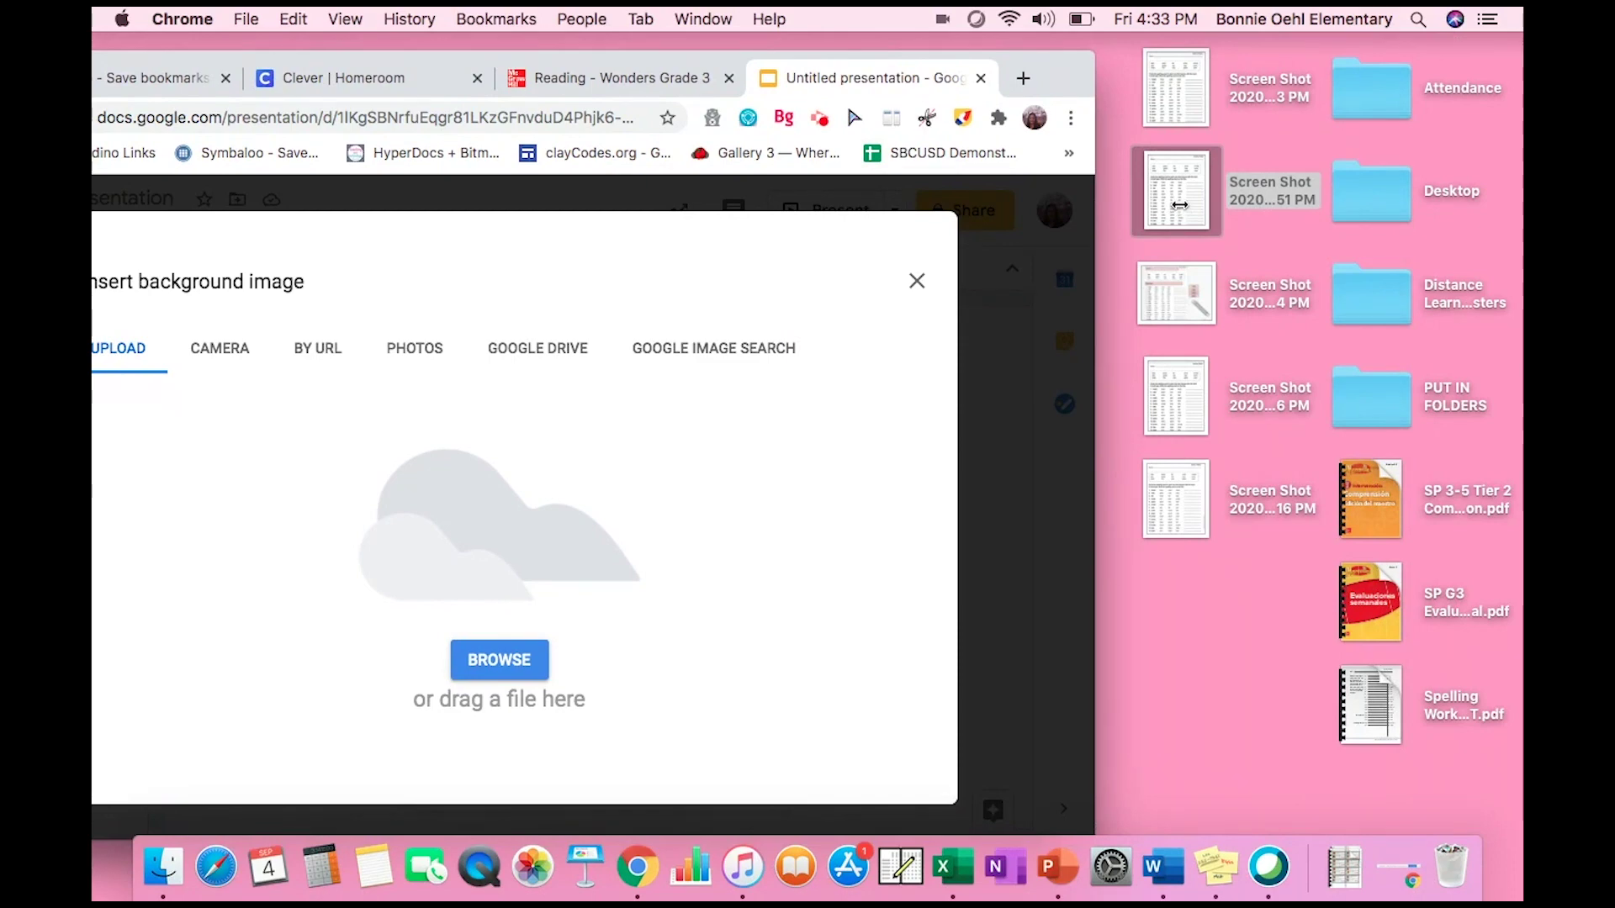
{"action": "left_click_drag", "start_coordinate": [1174, 509], "coordinate": [505, 613]}
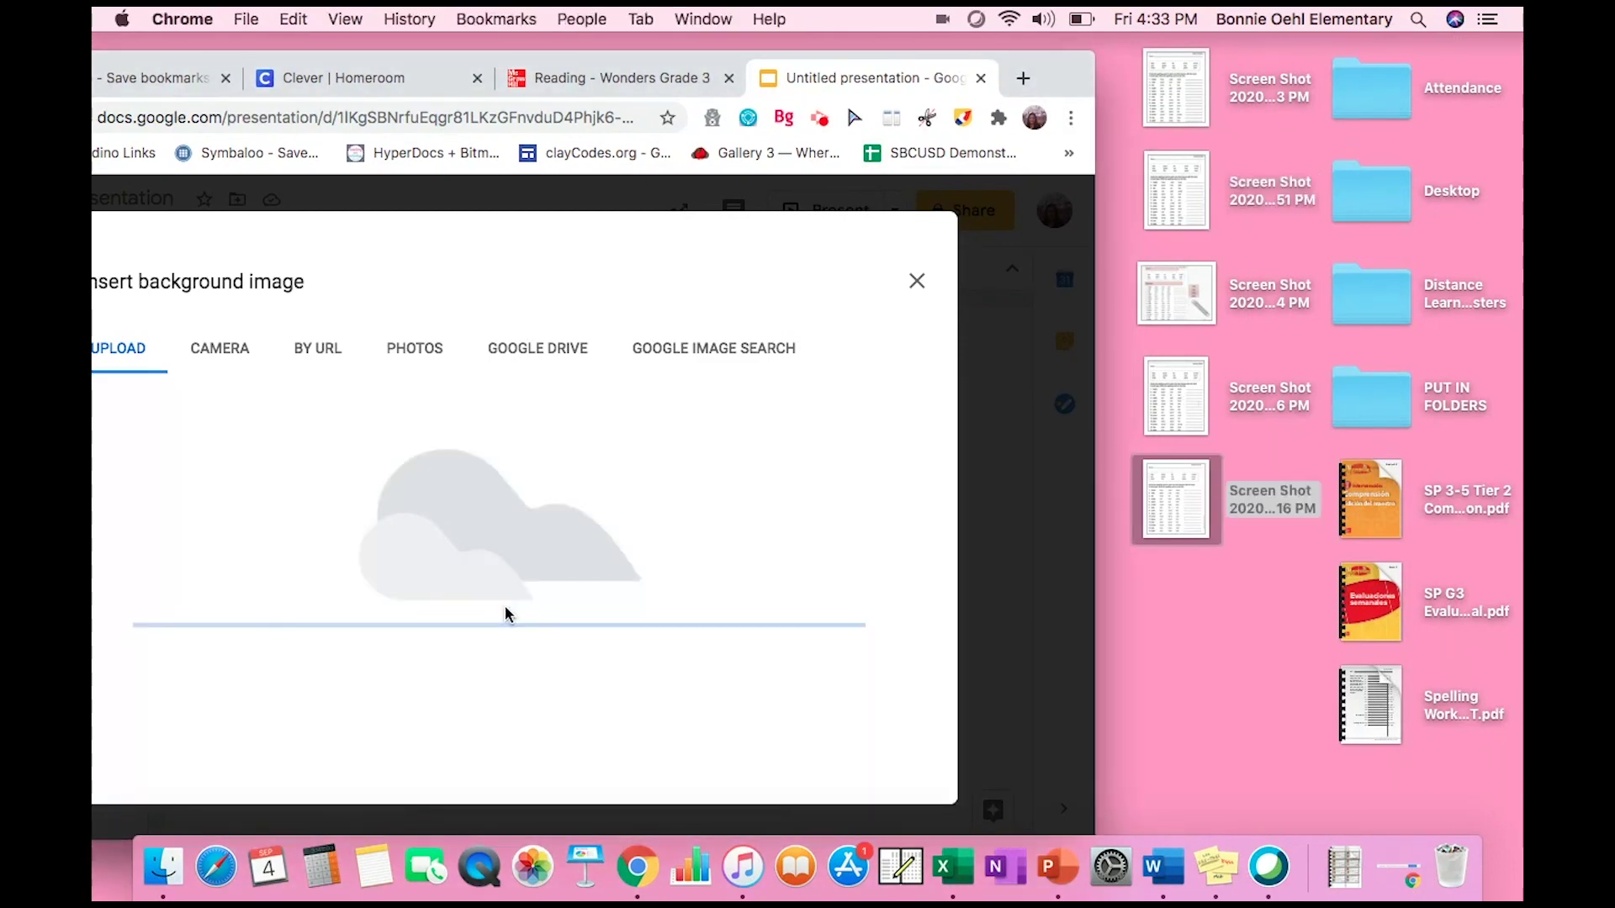
{"action": "left_click_drag", "start_coordinate": [1068, 61], "coordinate": [1310, 44]}
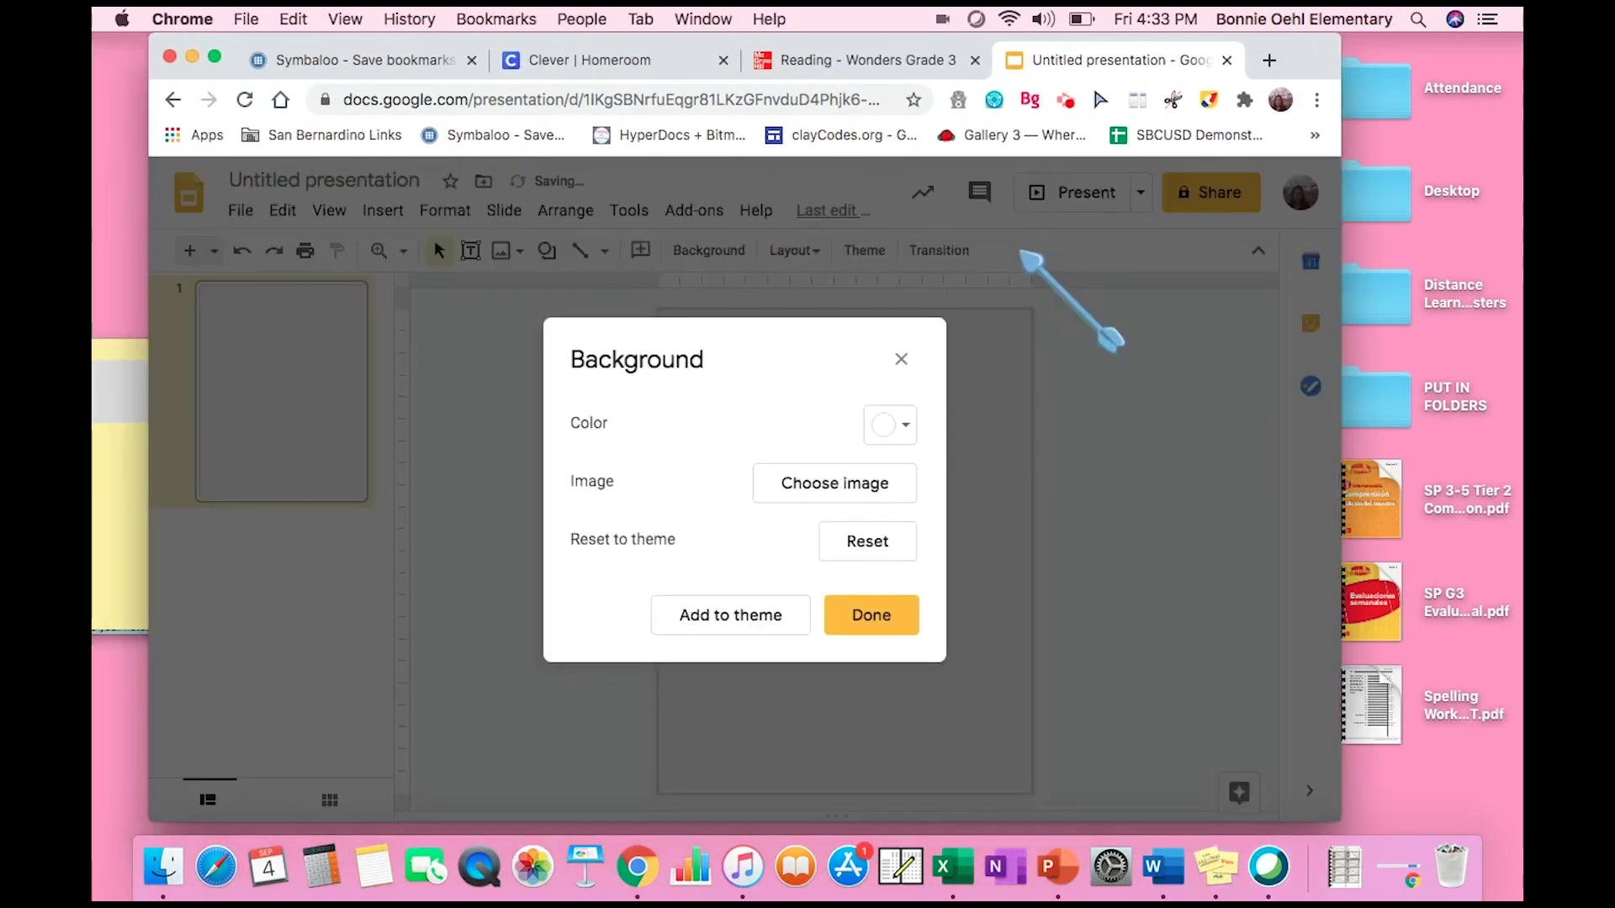
{"action": "left_click", "coordinate": [866, 613]}
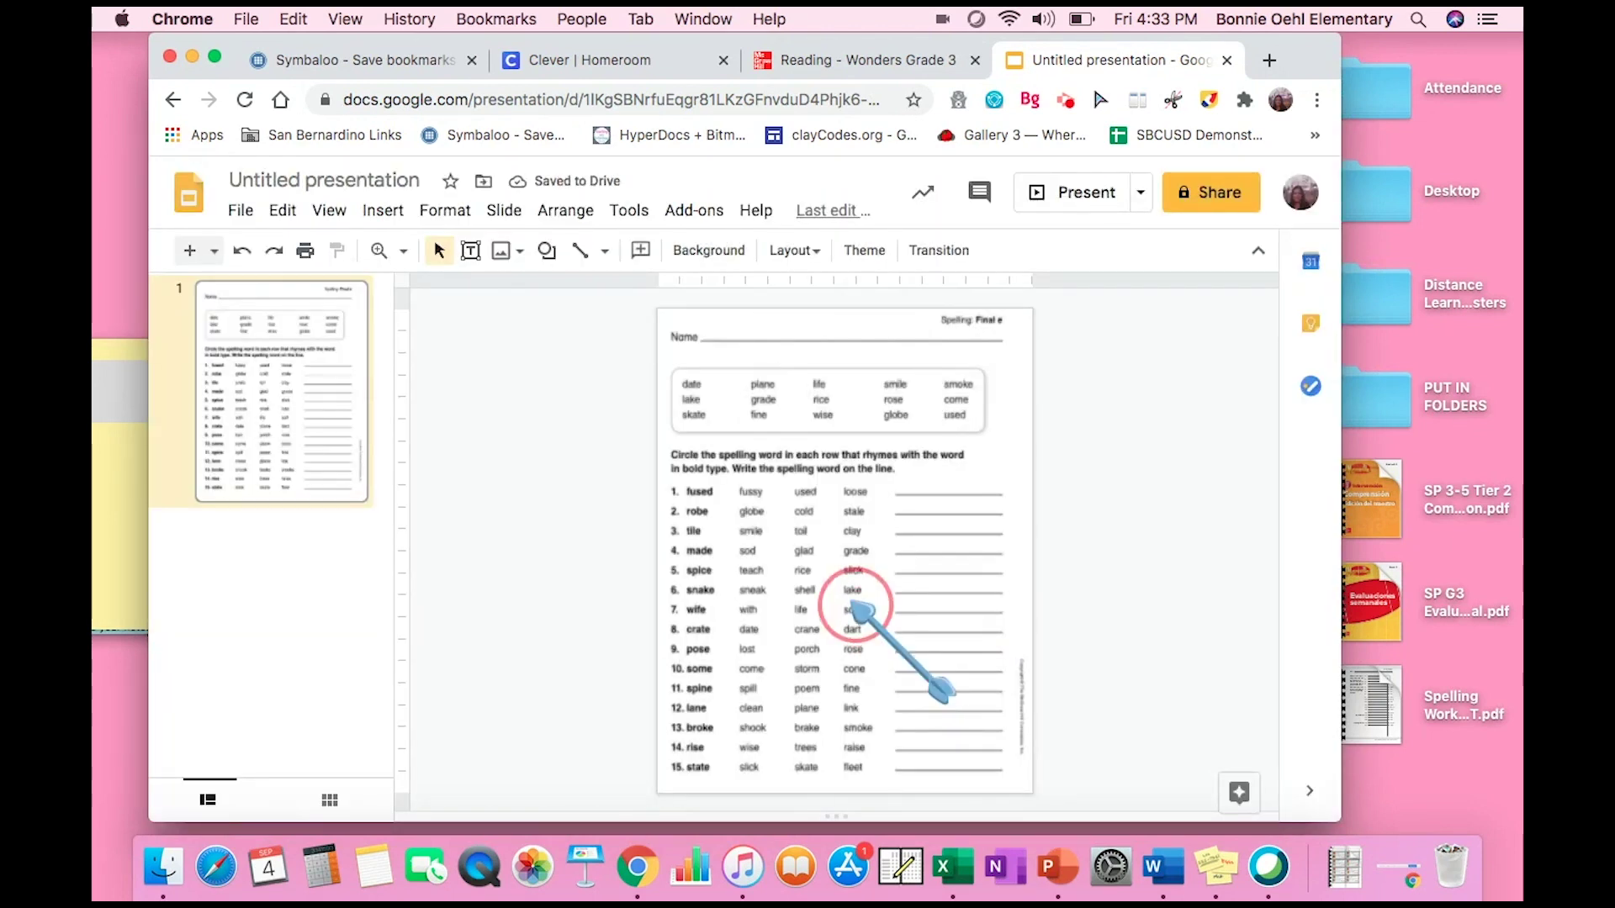
{"action": "left_click", "coordinate": [885, 483]}
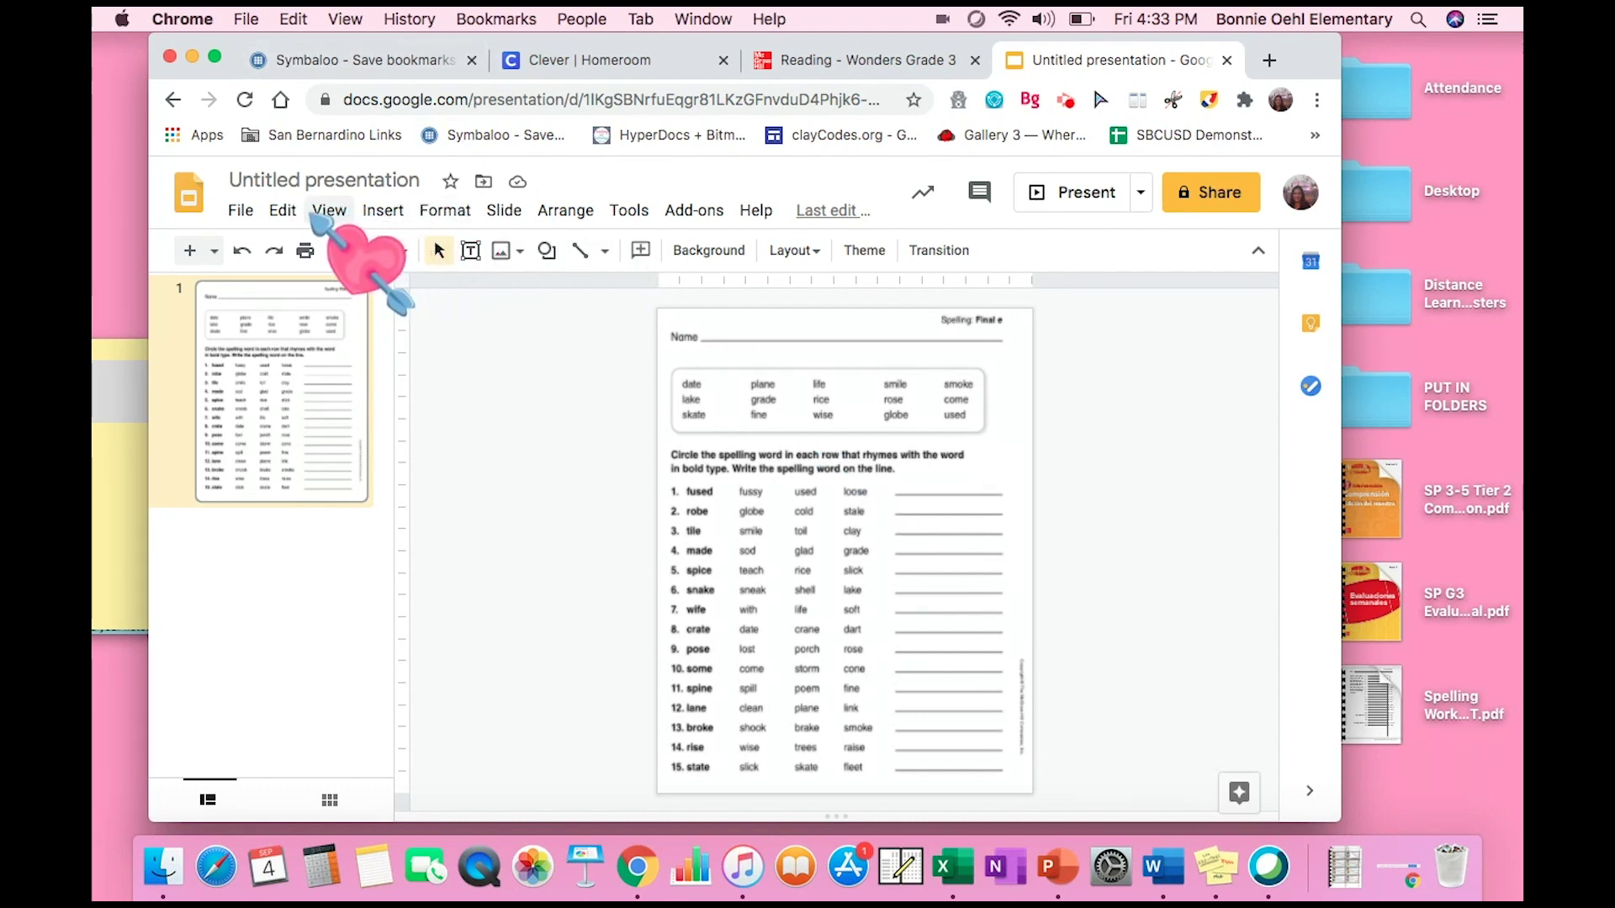
Draw a text box across the worksheet's Name line and place the text cursor in it.
{"action": "left_click", "coordinate": [473, 251]}
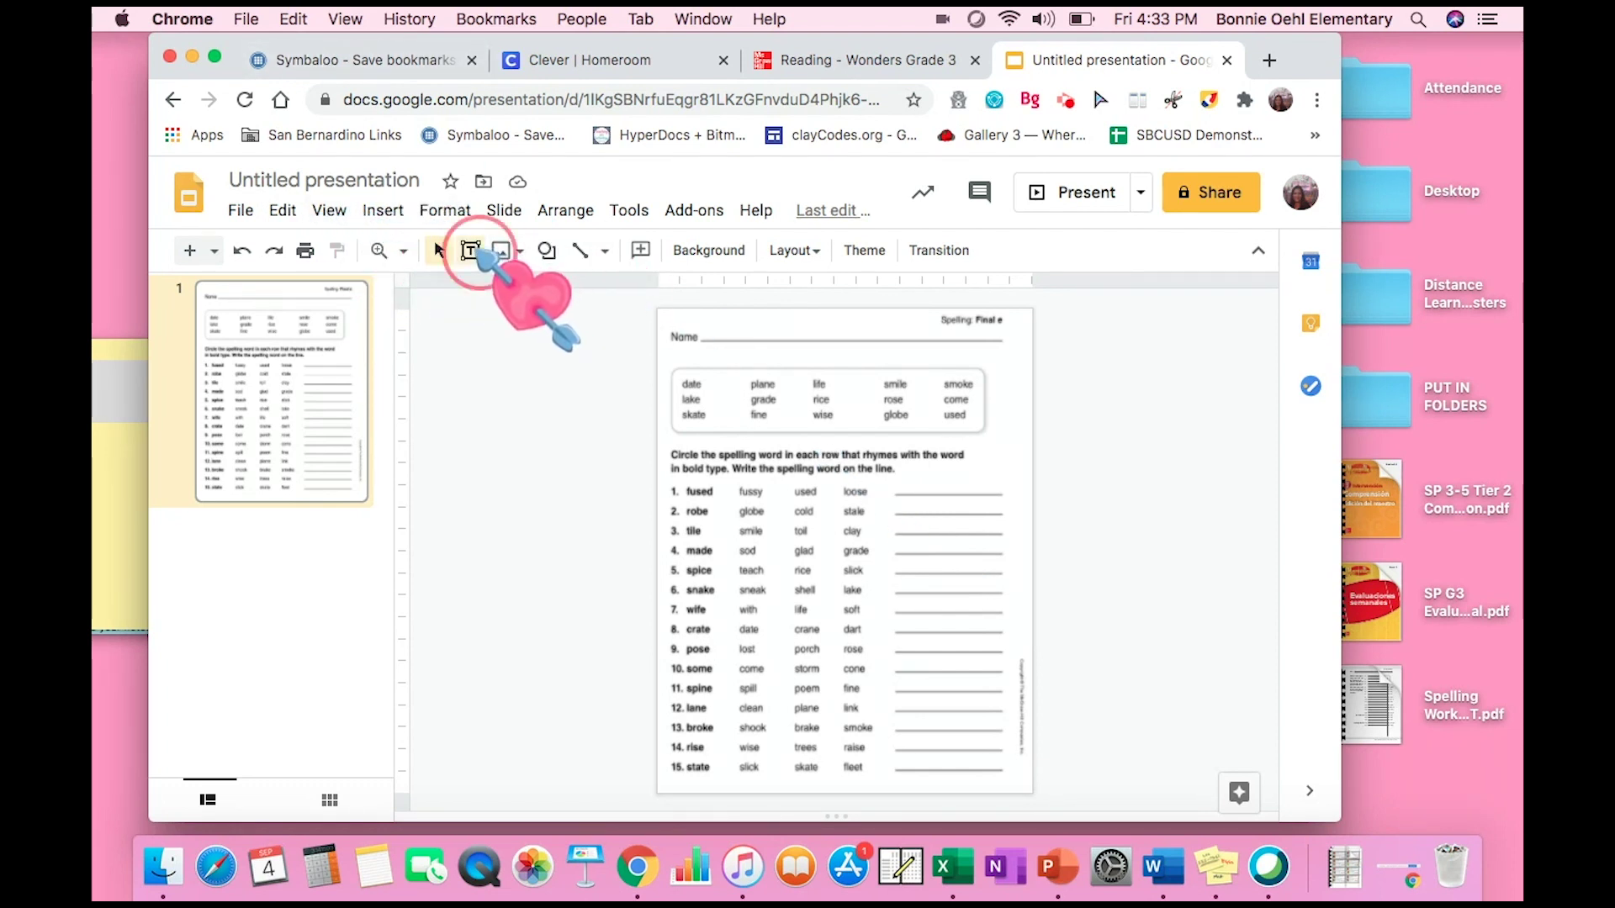
{"action": "left_click_drag", "start_coordinate": [671, 325], "coordinate": [1000, 356]}
{"action": "left_click", "coordinate": [767, 327]}
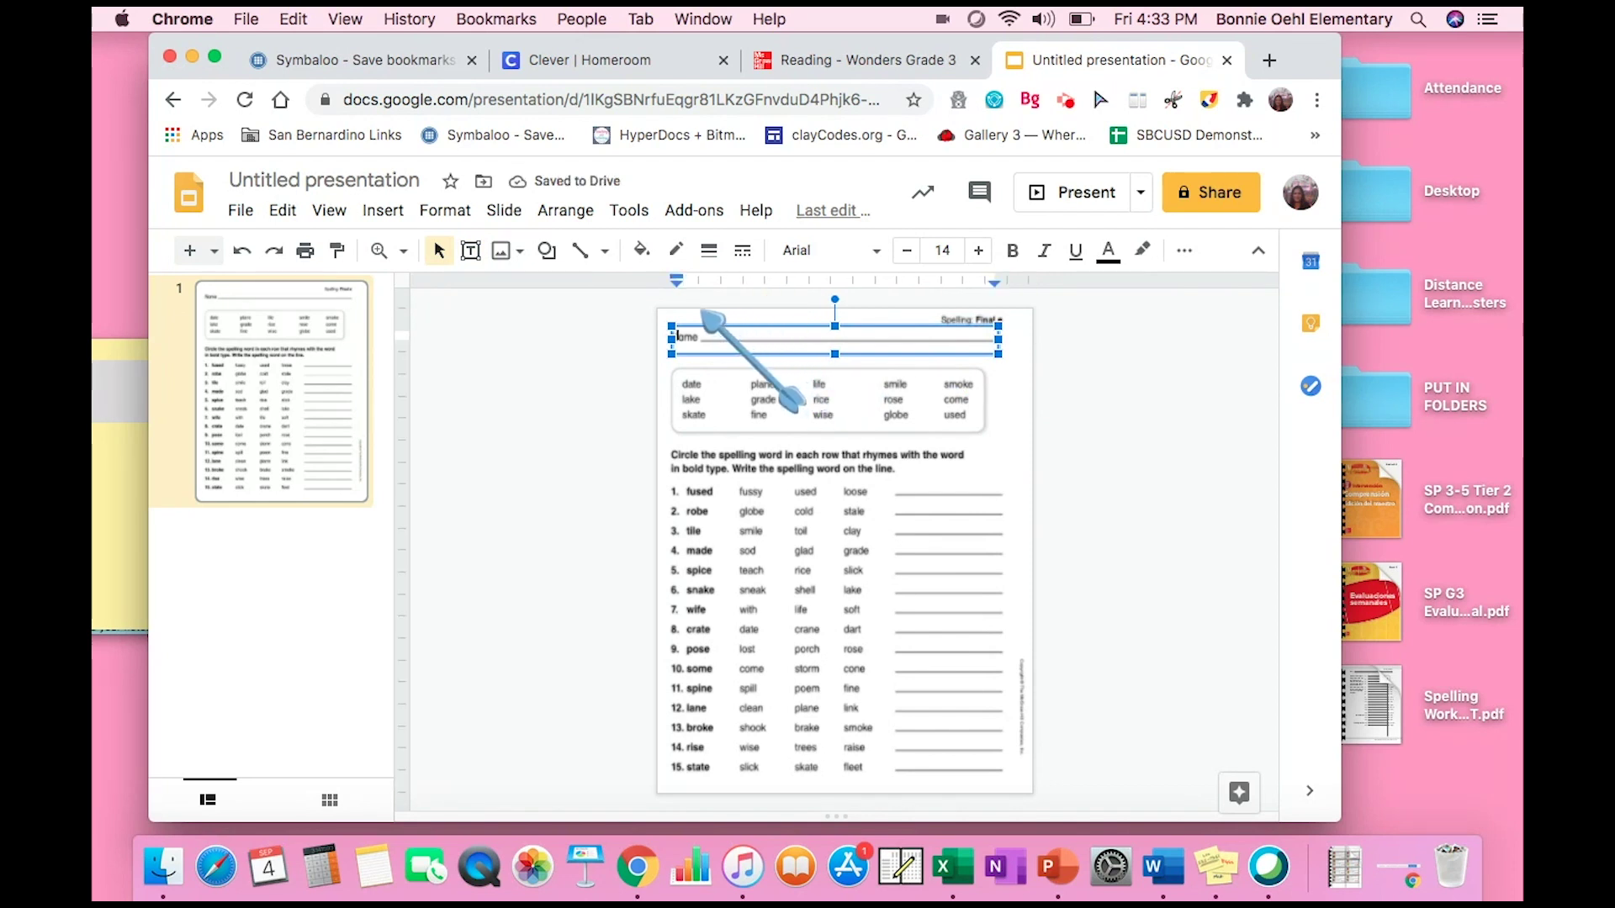
Fill the Name text box with pale red and give it a 3 px solid border.
{"action": "left_click", "coordinate": [641, 250]}
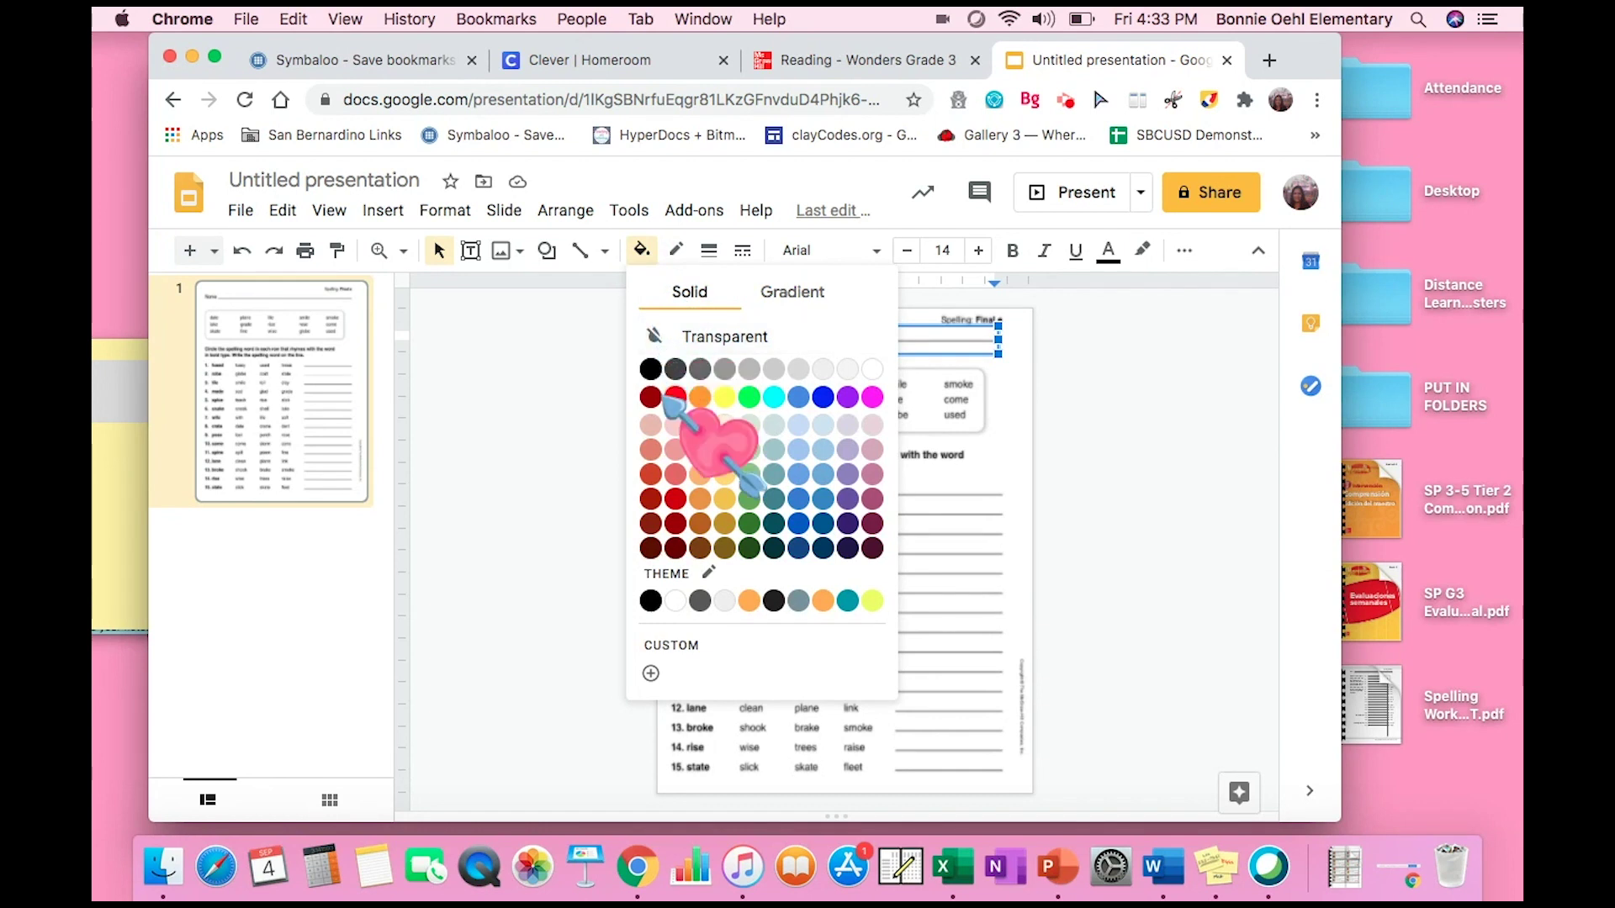
{"action": "left_click", "coordinate": [676, 425]}
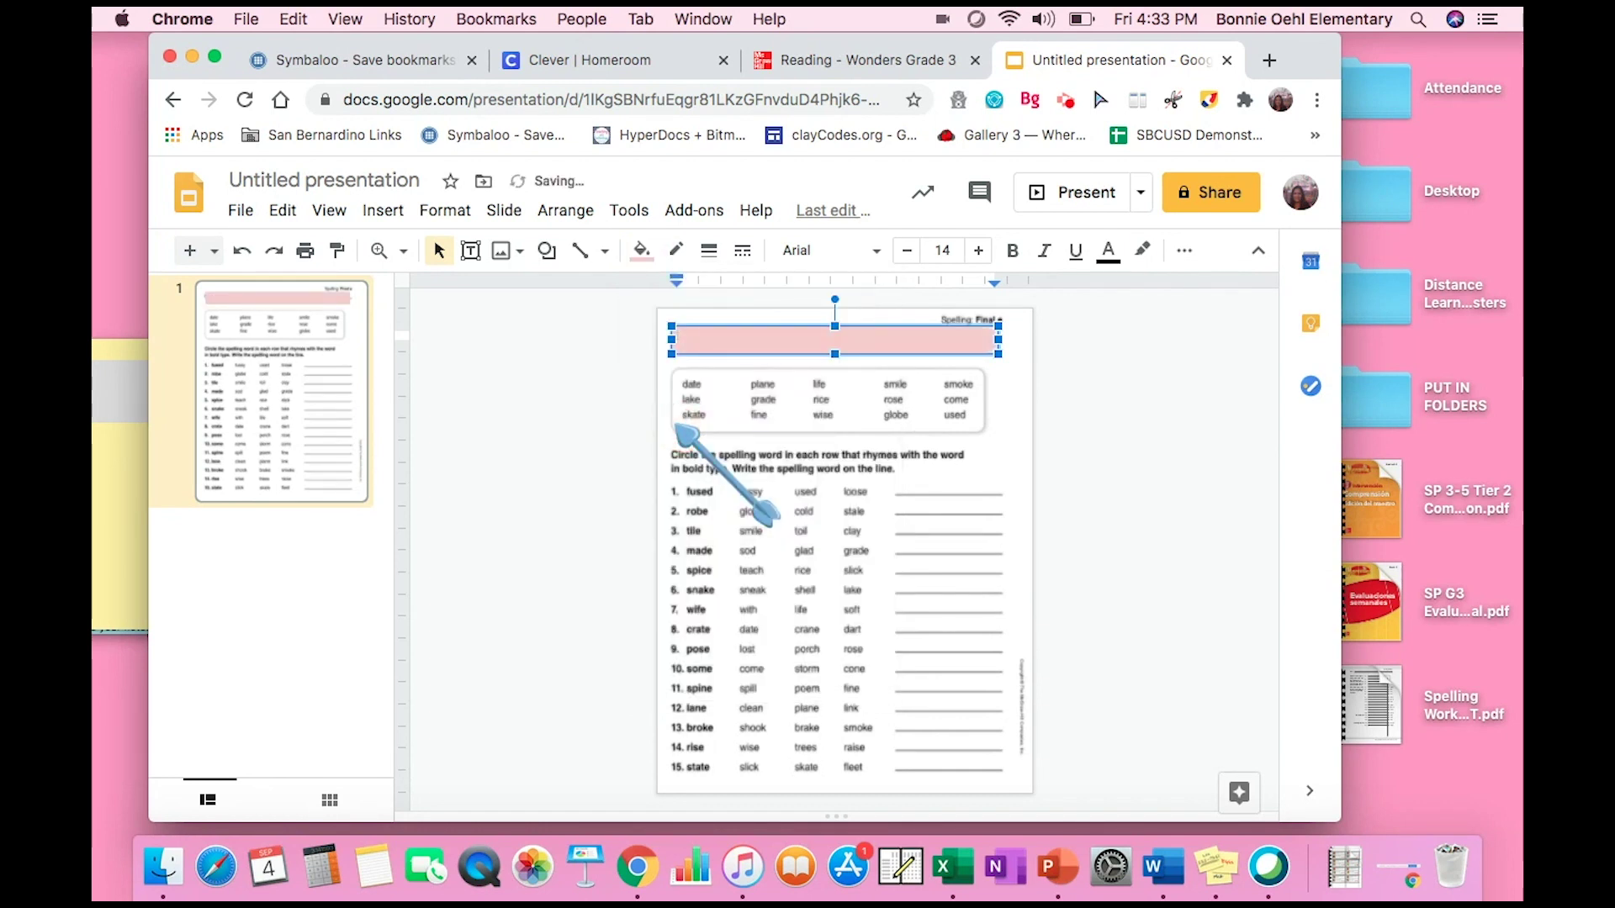
{"action": "left_click", "coordinate": [709, 251]}
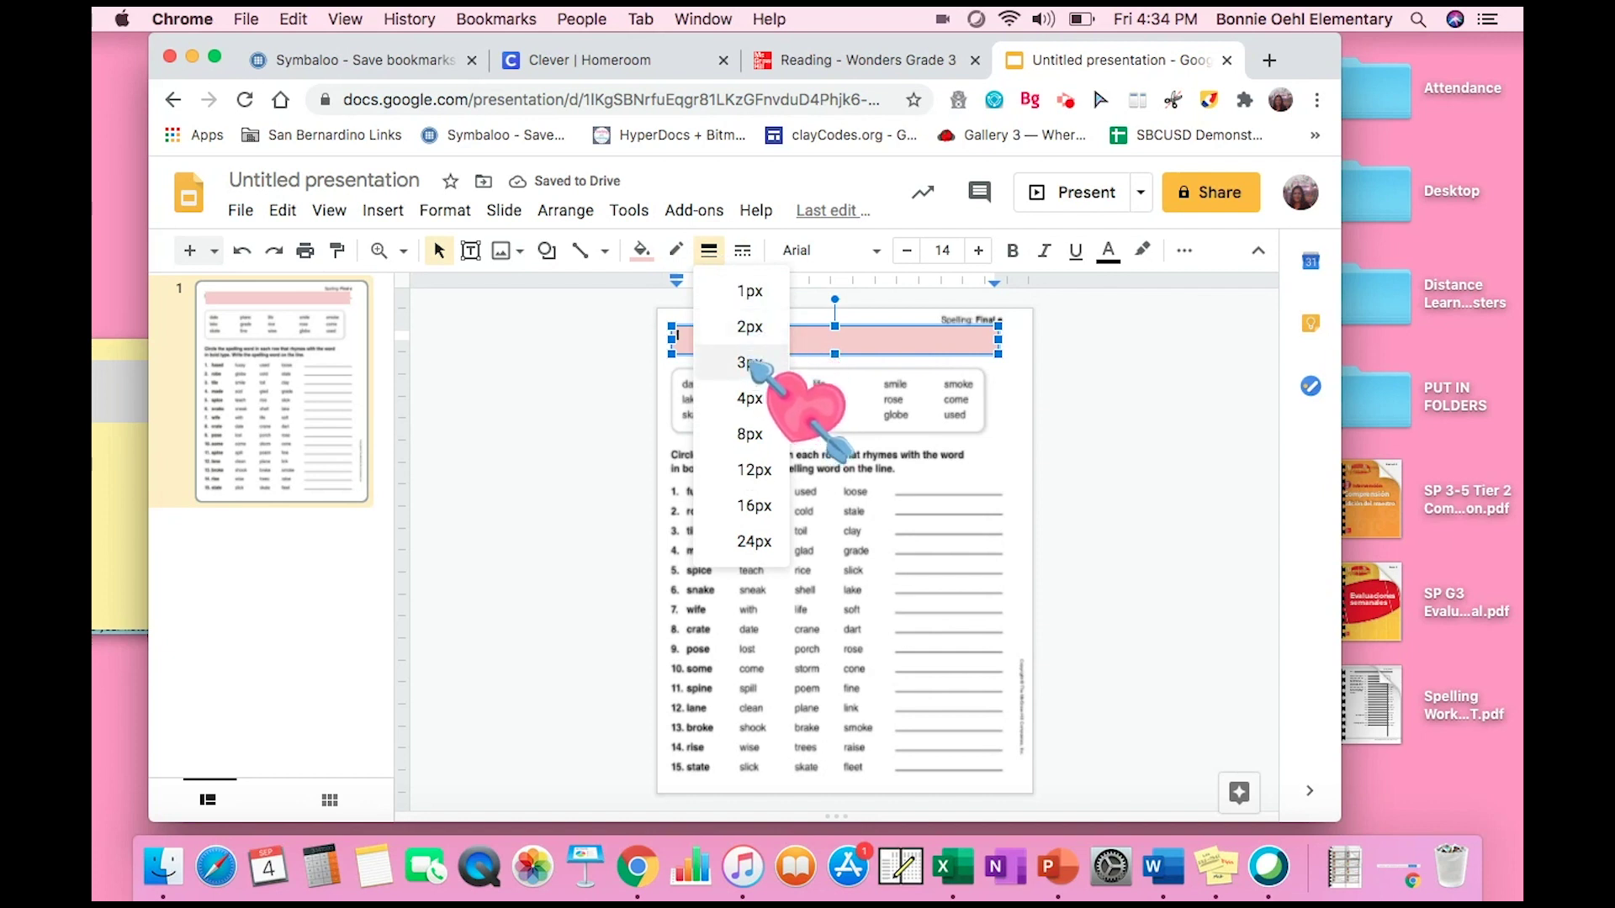
{"action": "left_click", "coordinate": [747, 366]}
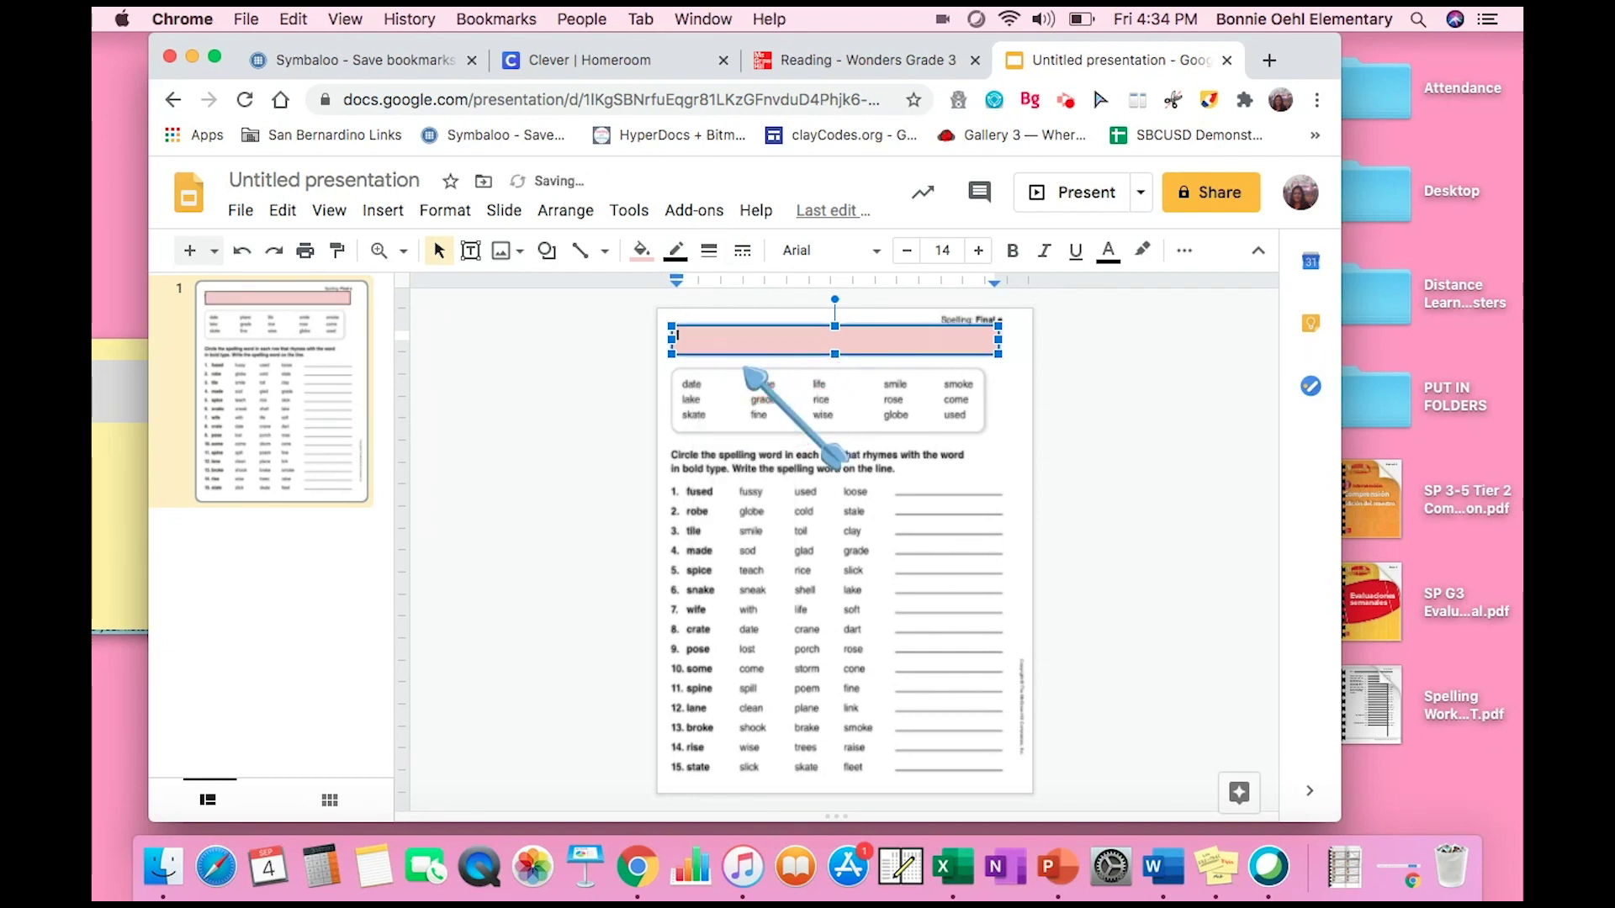
{"action": "left_click", "coordinate": [741, 250]}
{"action": "left_click", "coordinate": [799, 296]}
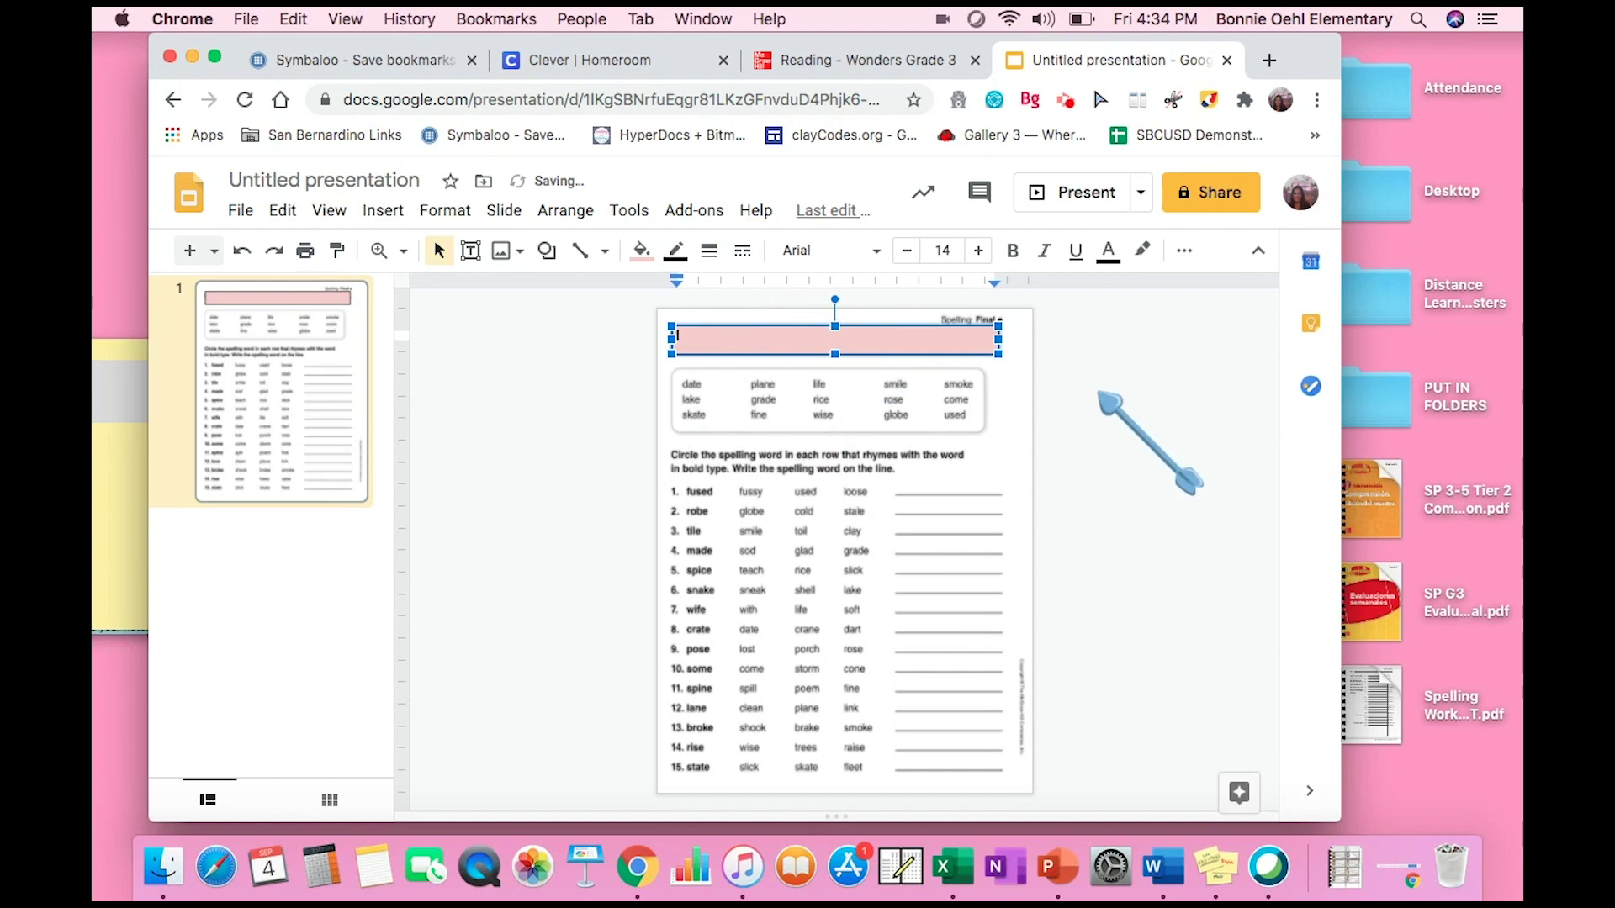
{"action": "key", "text": "Escape"}
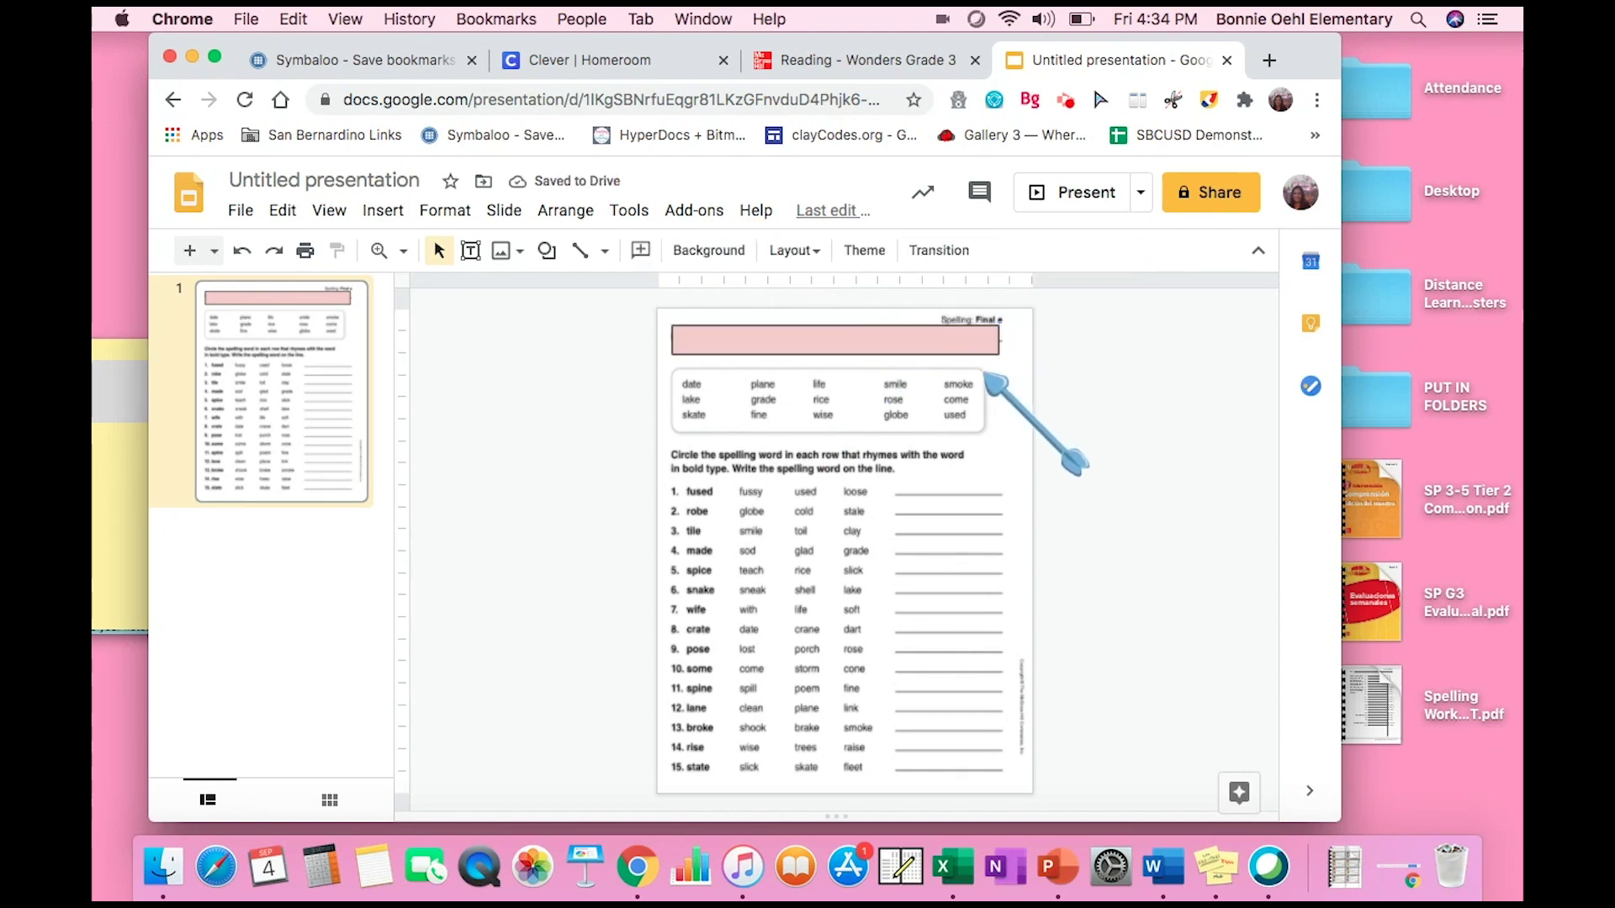
Enter "Name" in the pale red box and set the text in Century Gothic at size 24.
{"action": "left_click", "coordinate": [968, 357]}
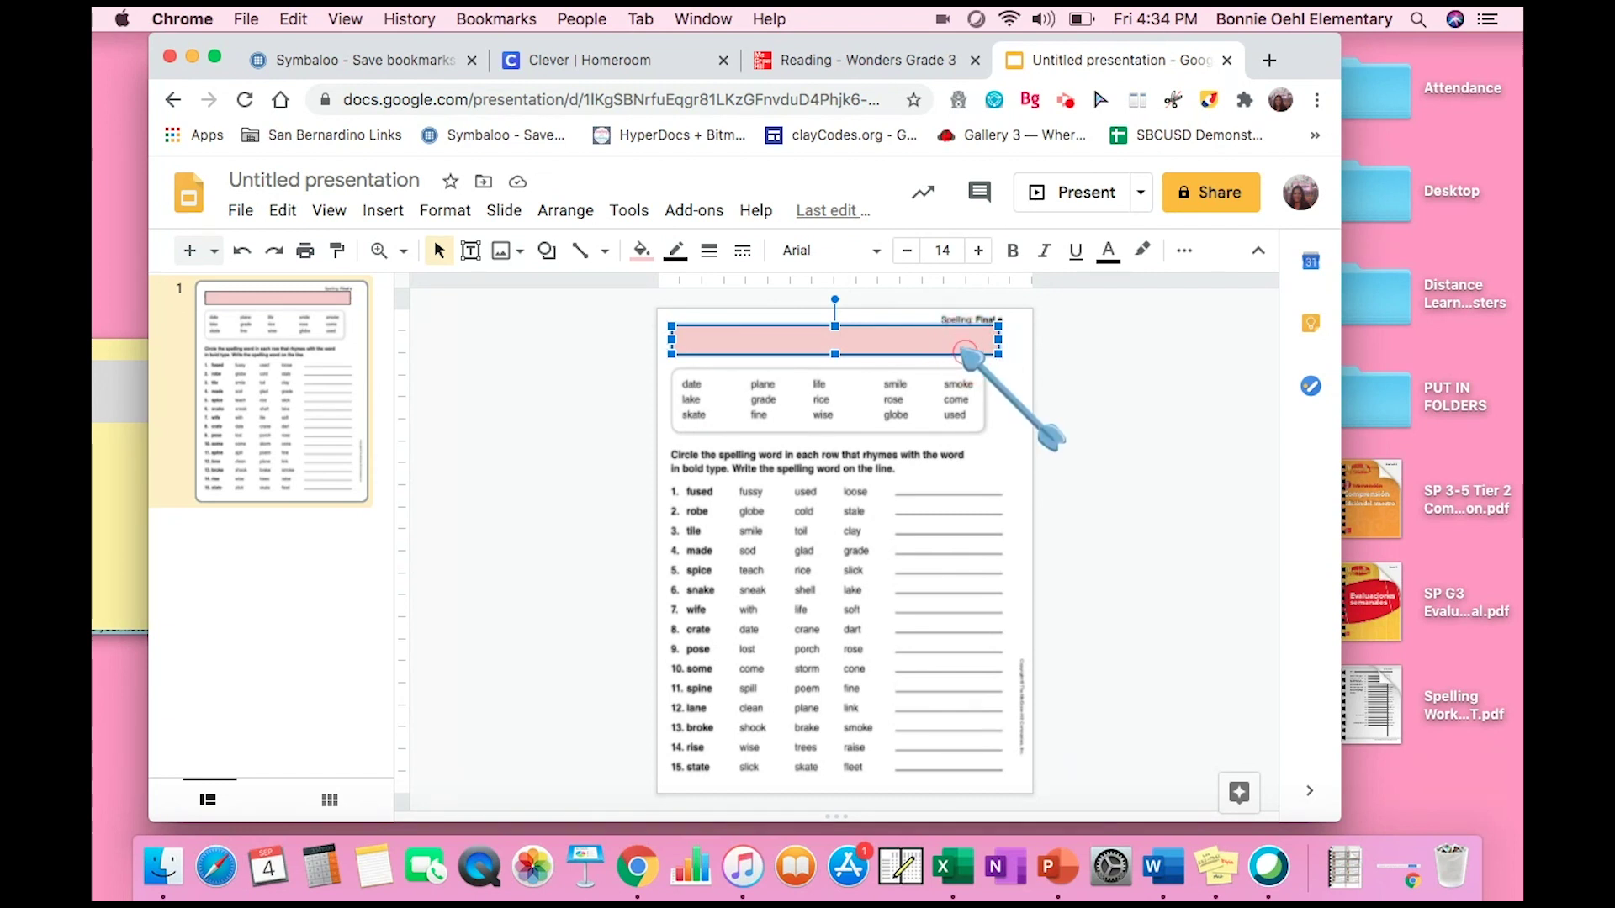
{"action": "left_click", "coordinate": [964, 352]}
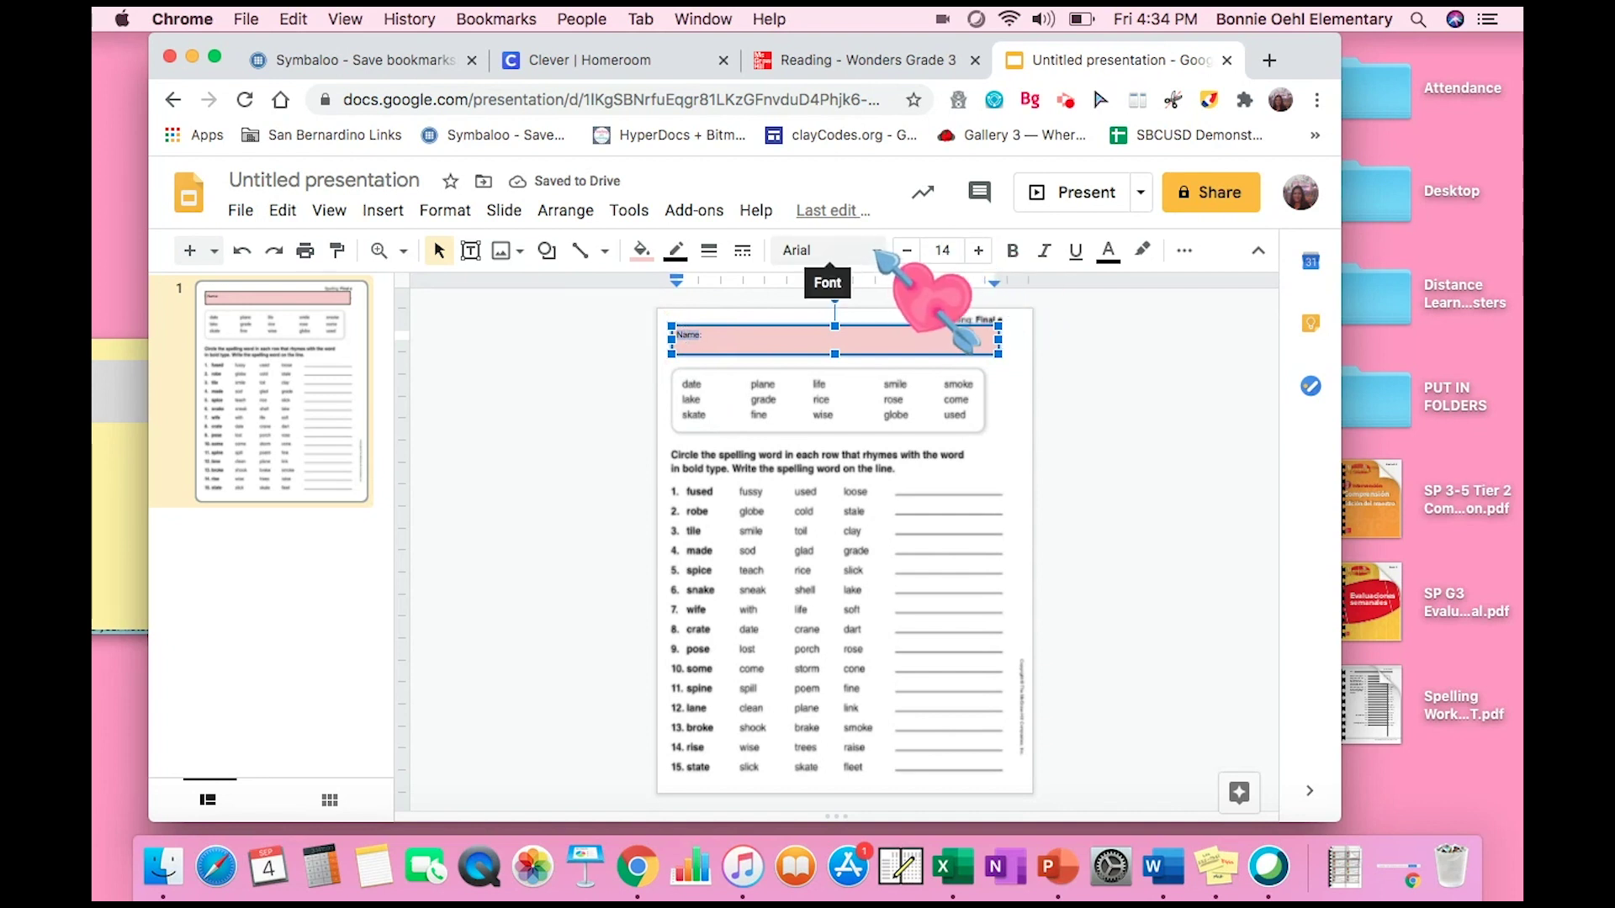
{"action": "left_click", "coordinate": [877, 250]}
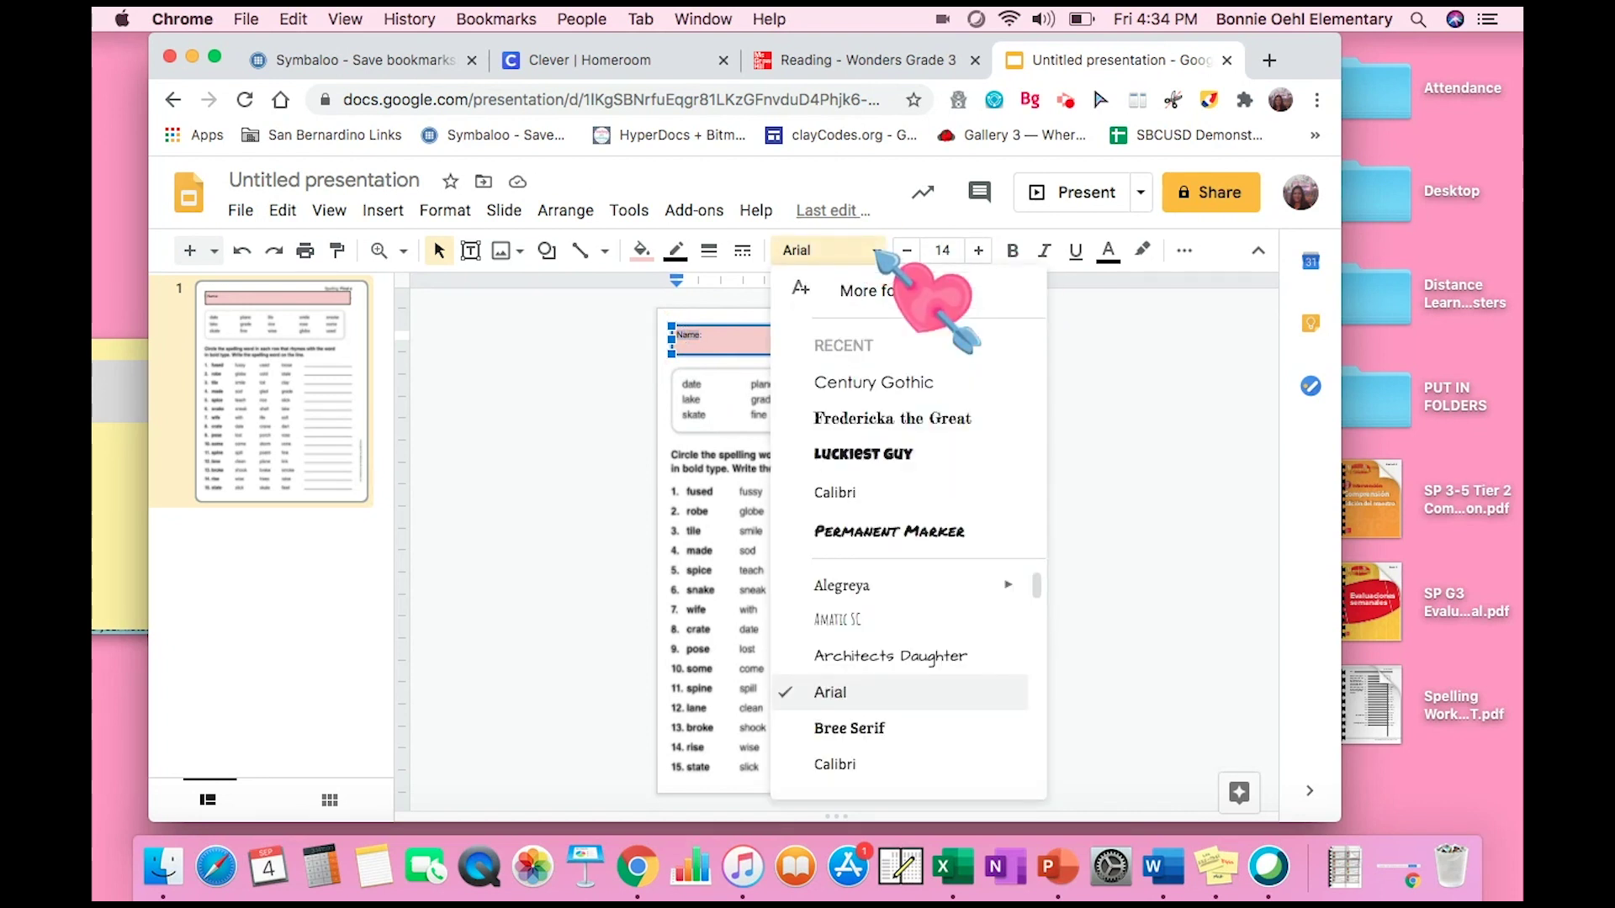
{"action": "left_click", "coordinate": [877, 382]}
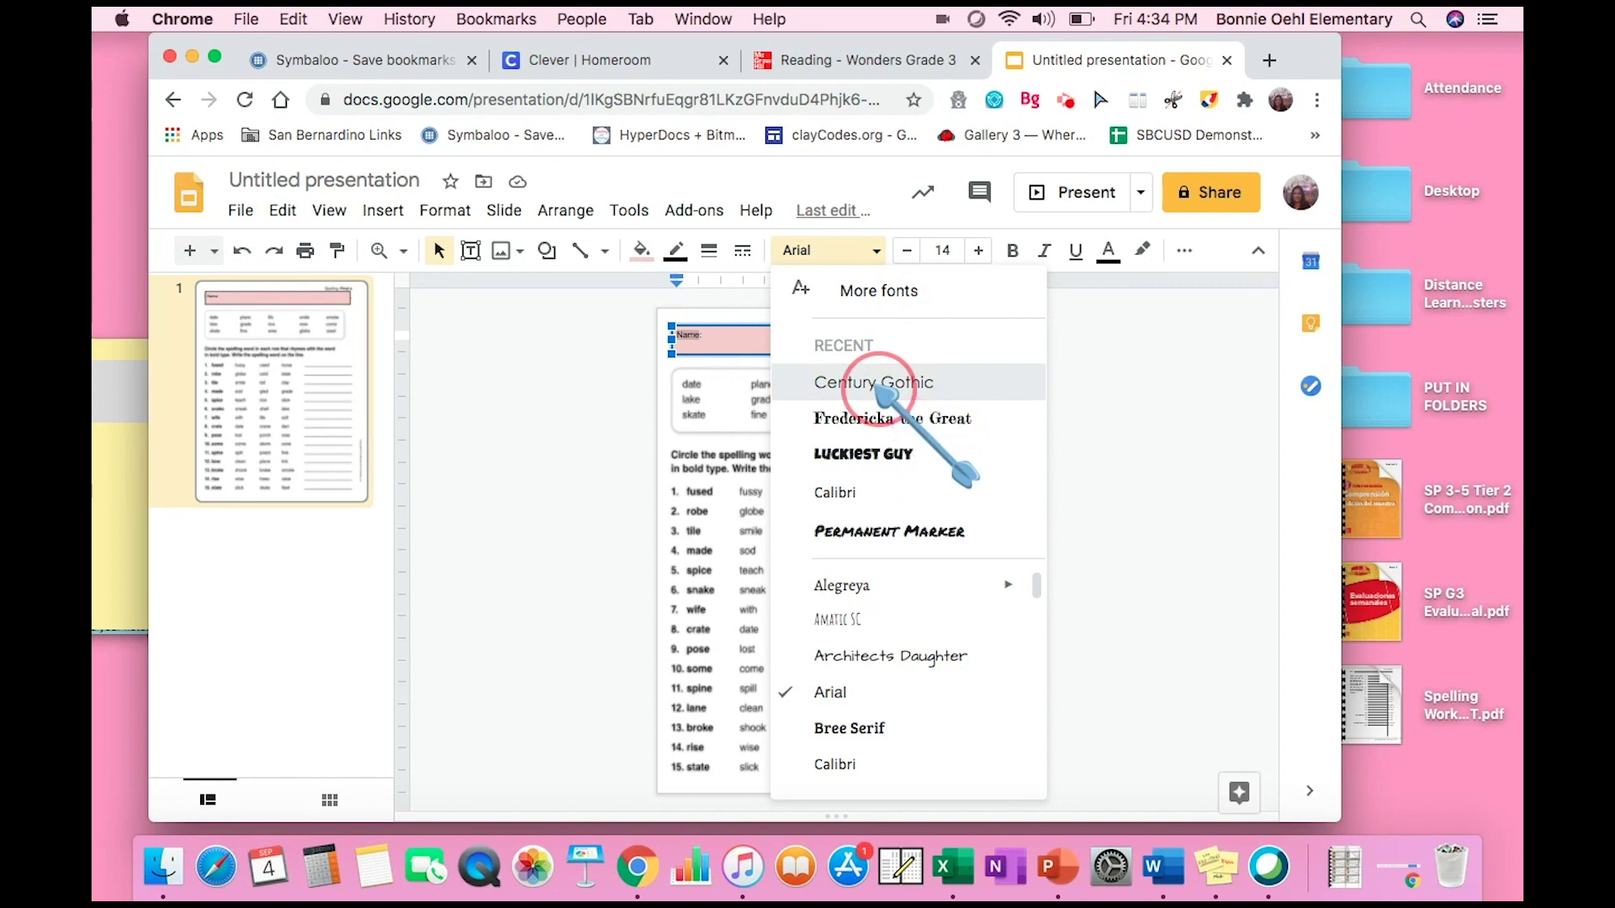
{"action": "left_click", "coordinate": [978, 251]}
{"action": "left_click", "coordinate": [978, 251]}
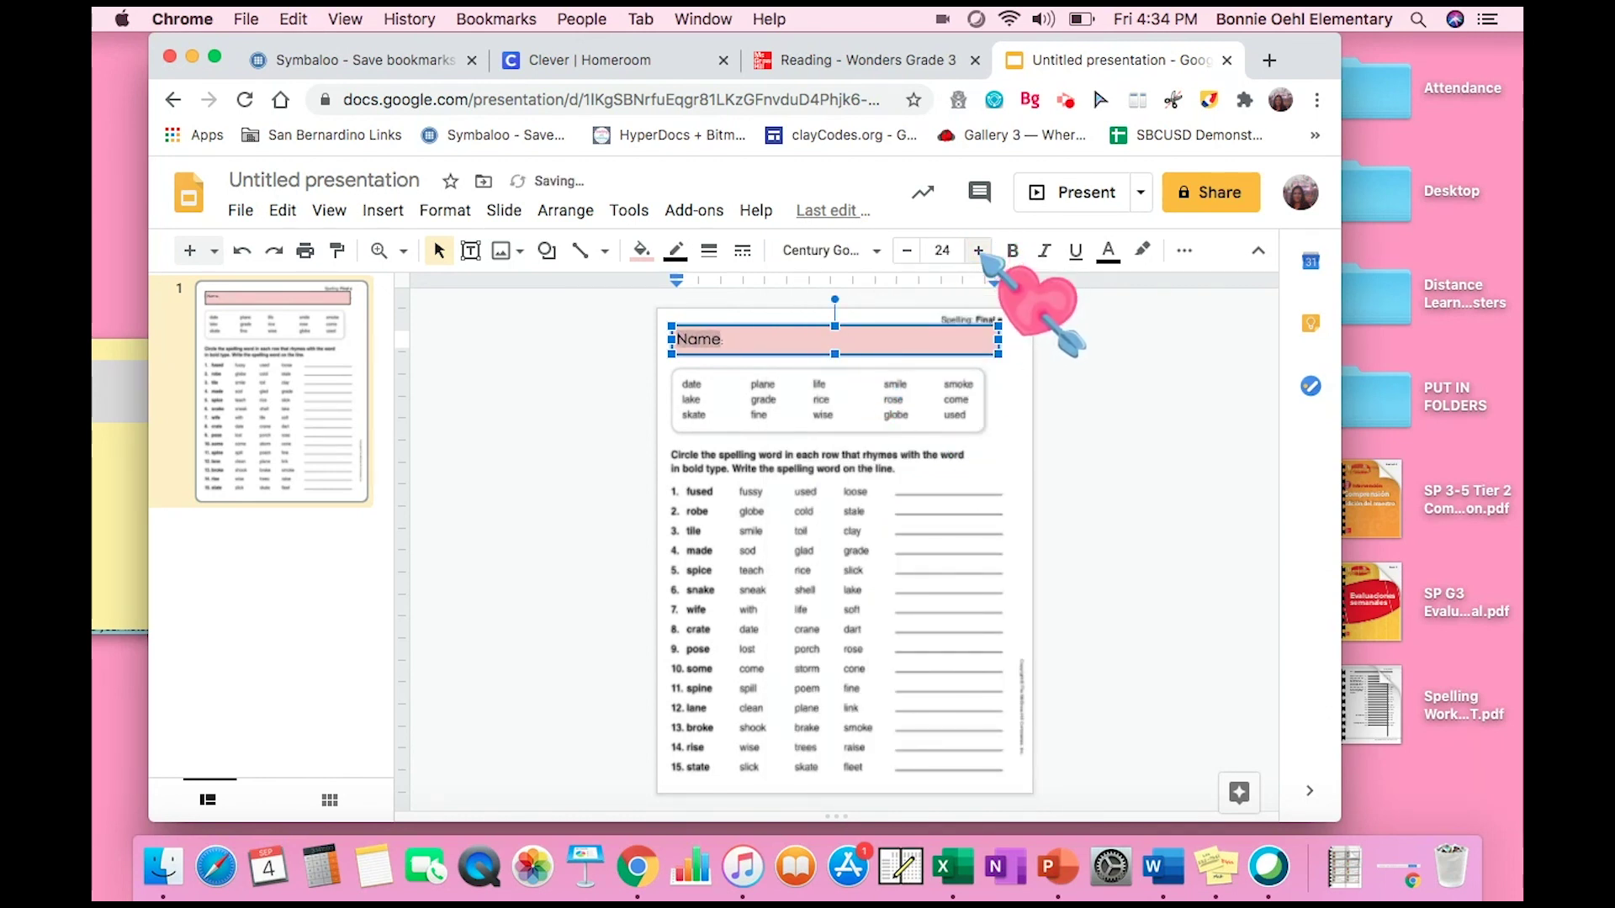
{"action": "left_click", "coordinate": [1145, 424]}
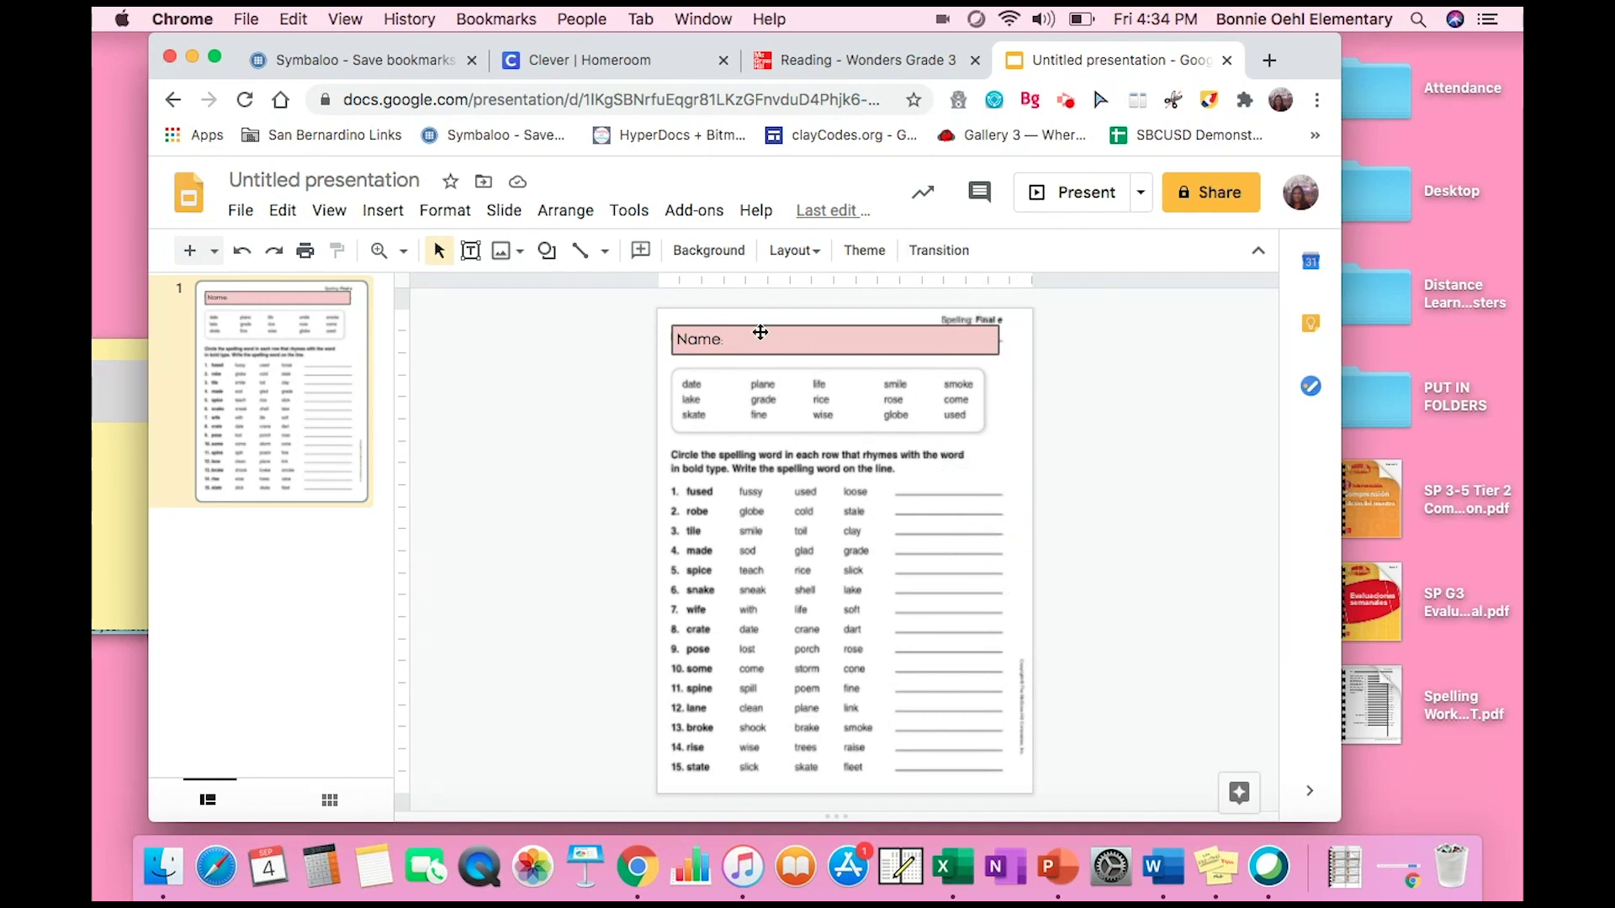
Duplicate the Name box, shrink the copy to answer-line width, and place it just outside the page beside the worksheet.
{"action": "left_click", "coordinate": [763, 343]}
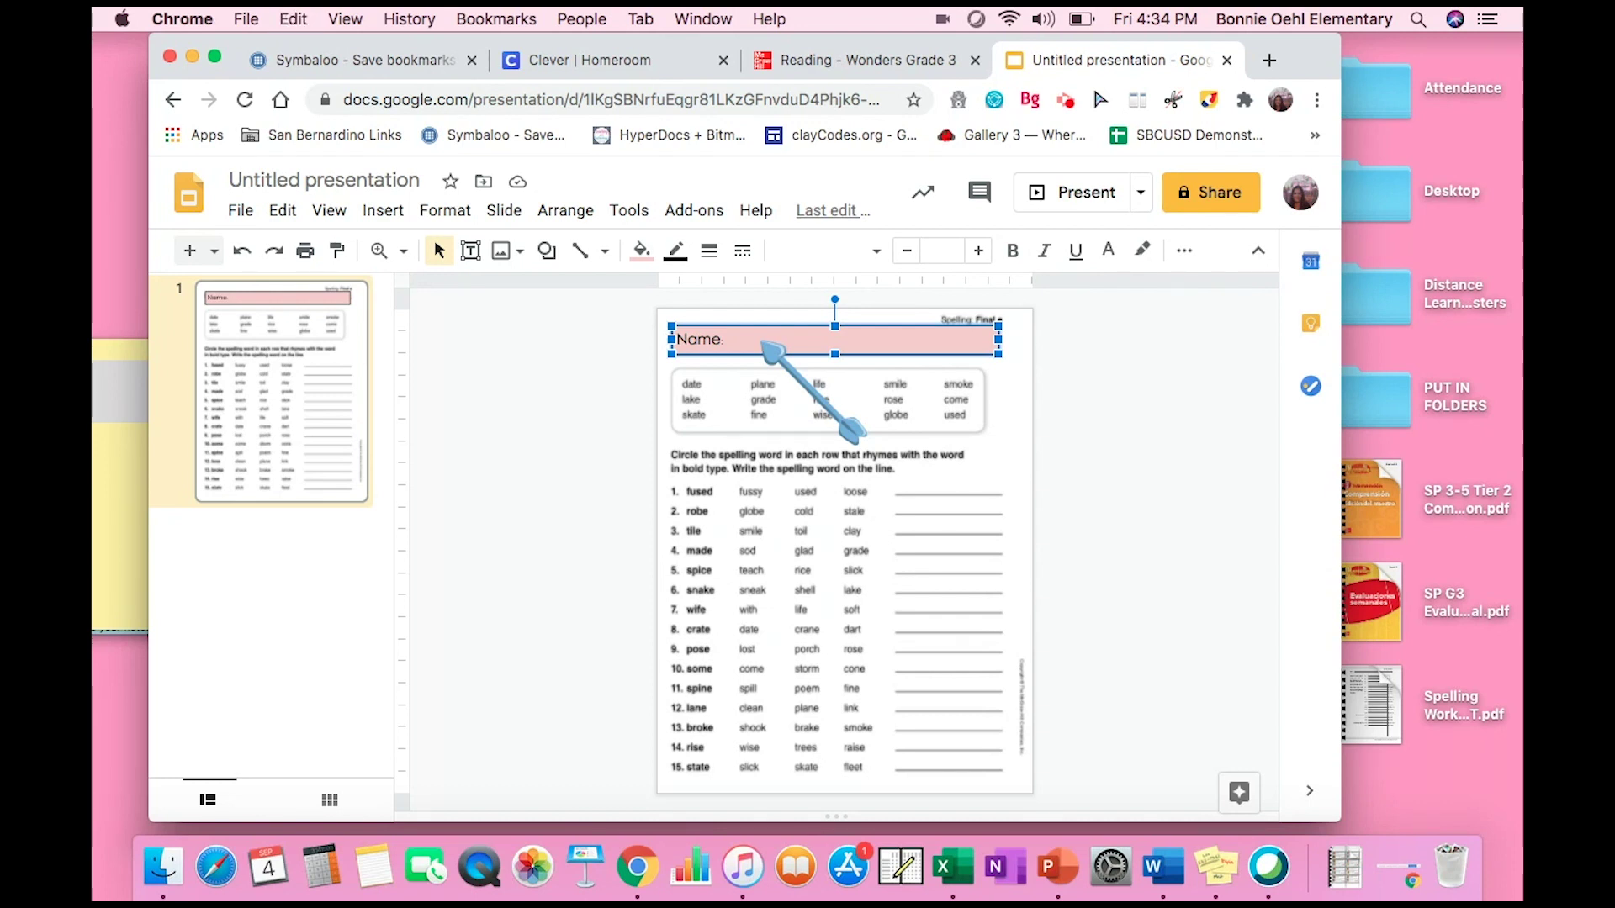
{"action": "key", "text": "ctrl+d"}
{"action": "left_click_drag", "start_coordinate": [790, 348], "coordinate": [947, 486]}
{"action": "left_click_drag", "start_coordinate": [1162, 485], "coordinate": [1093, 437]}
Replace the small box's text with "date", formatted bold, centered and at size 19.
{"action": "double_click", "coordinate": [1061, 445]}
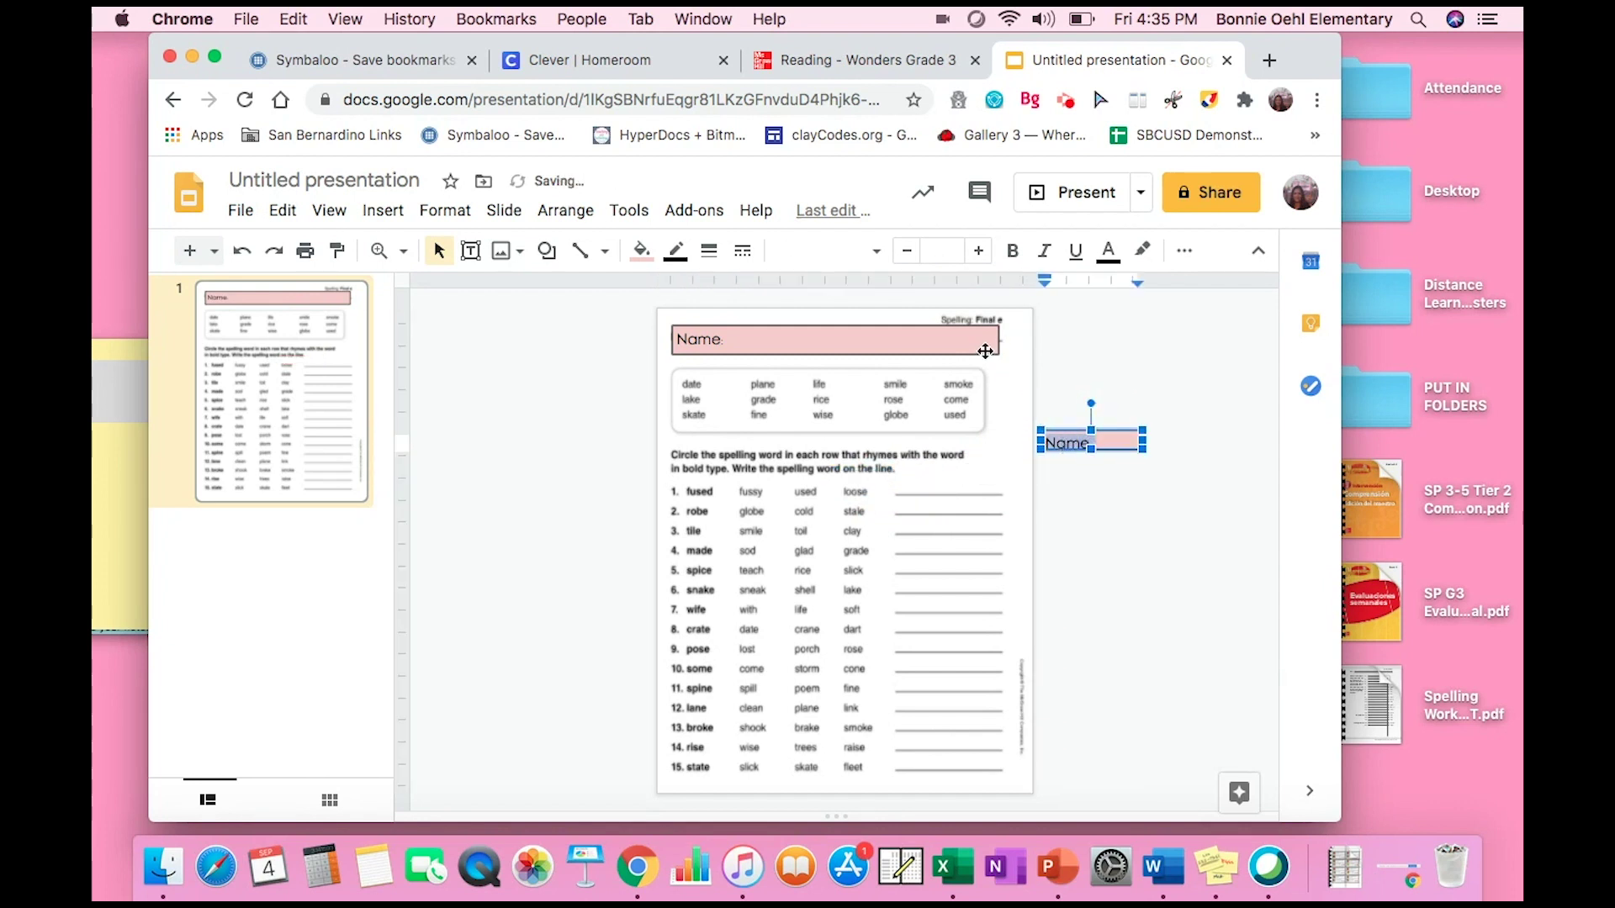
{"action": "left_click", "coordinate": [907, 251]}
{"action": "left_click", "coordinate": [906, 251]}
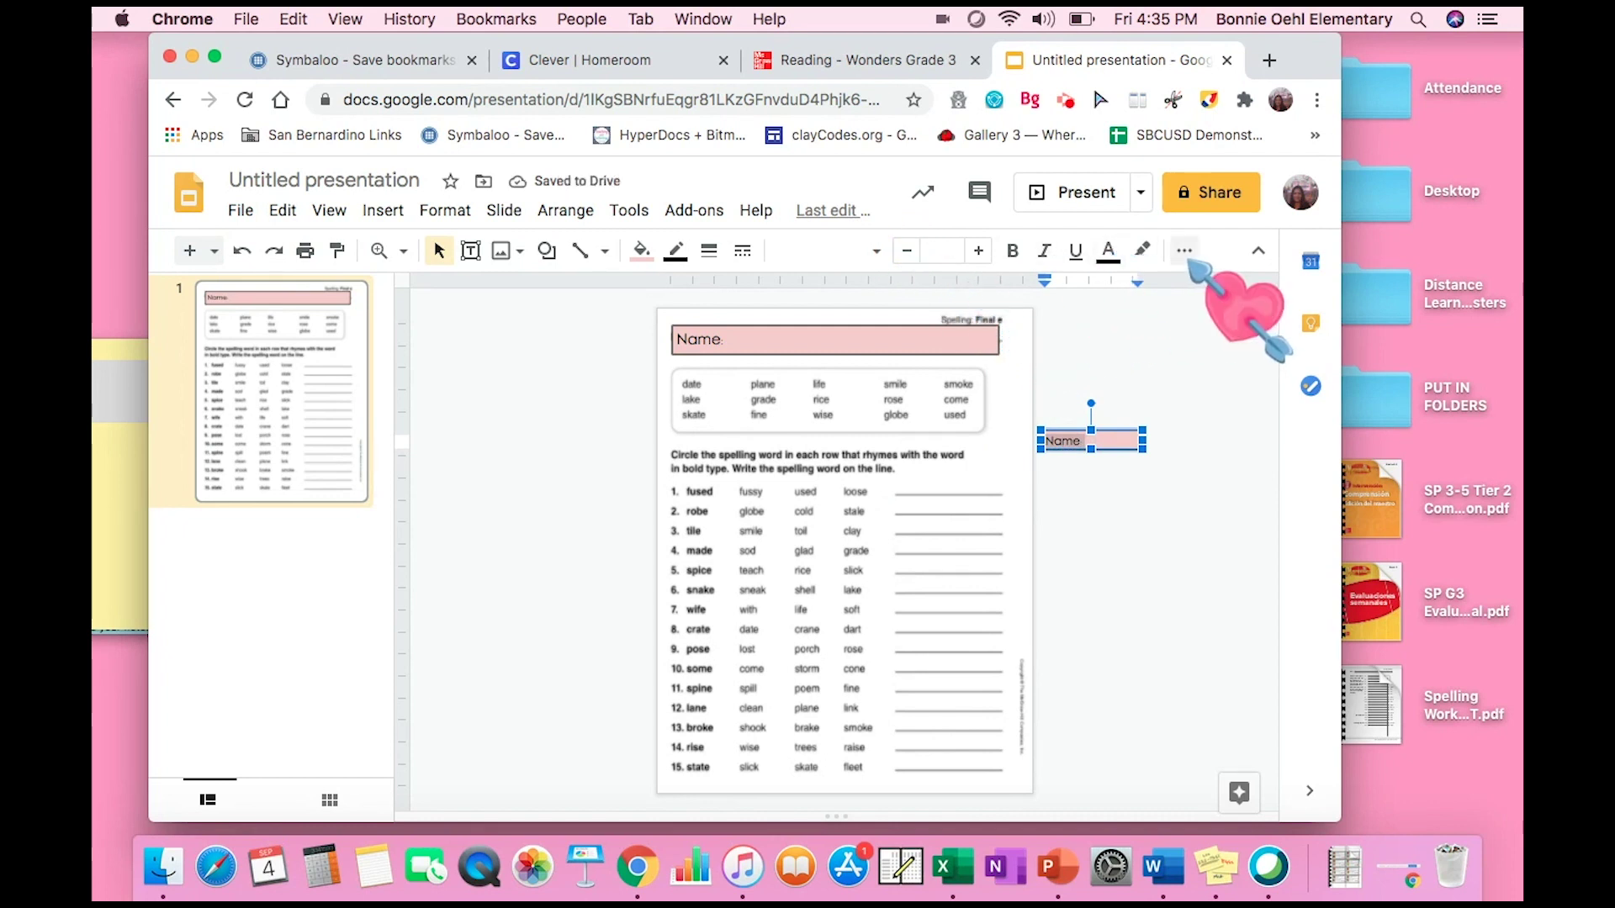
{"action": "left_click", "coordinate": [1184, 250]}
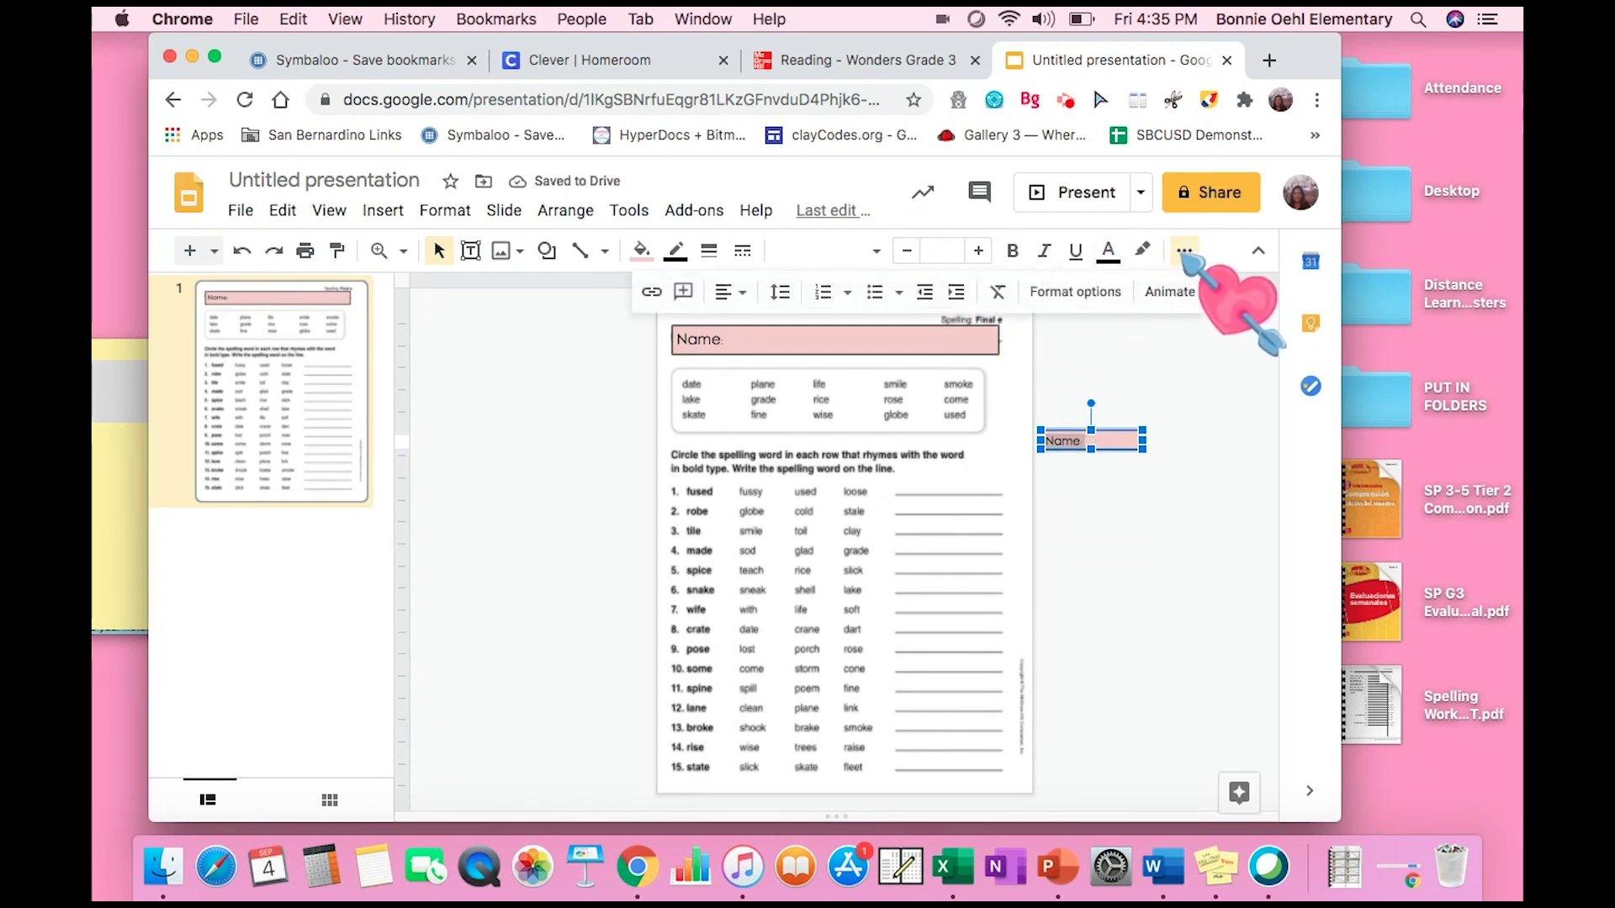
{"action": "left_click", "coordinate": [723, 292]}
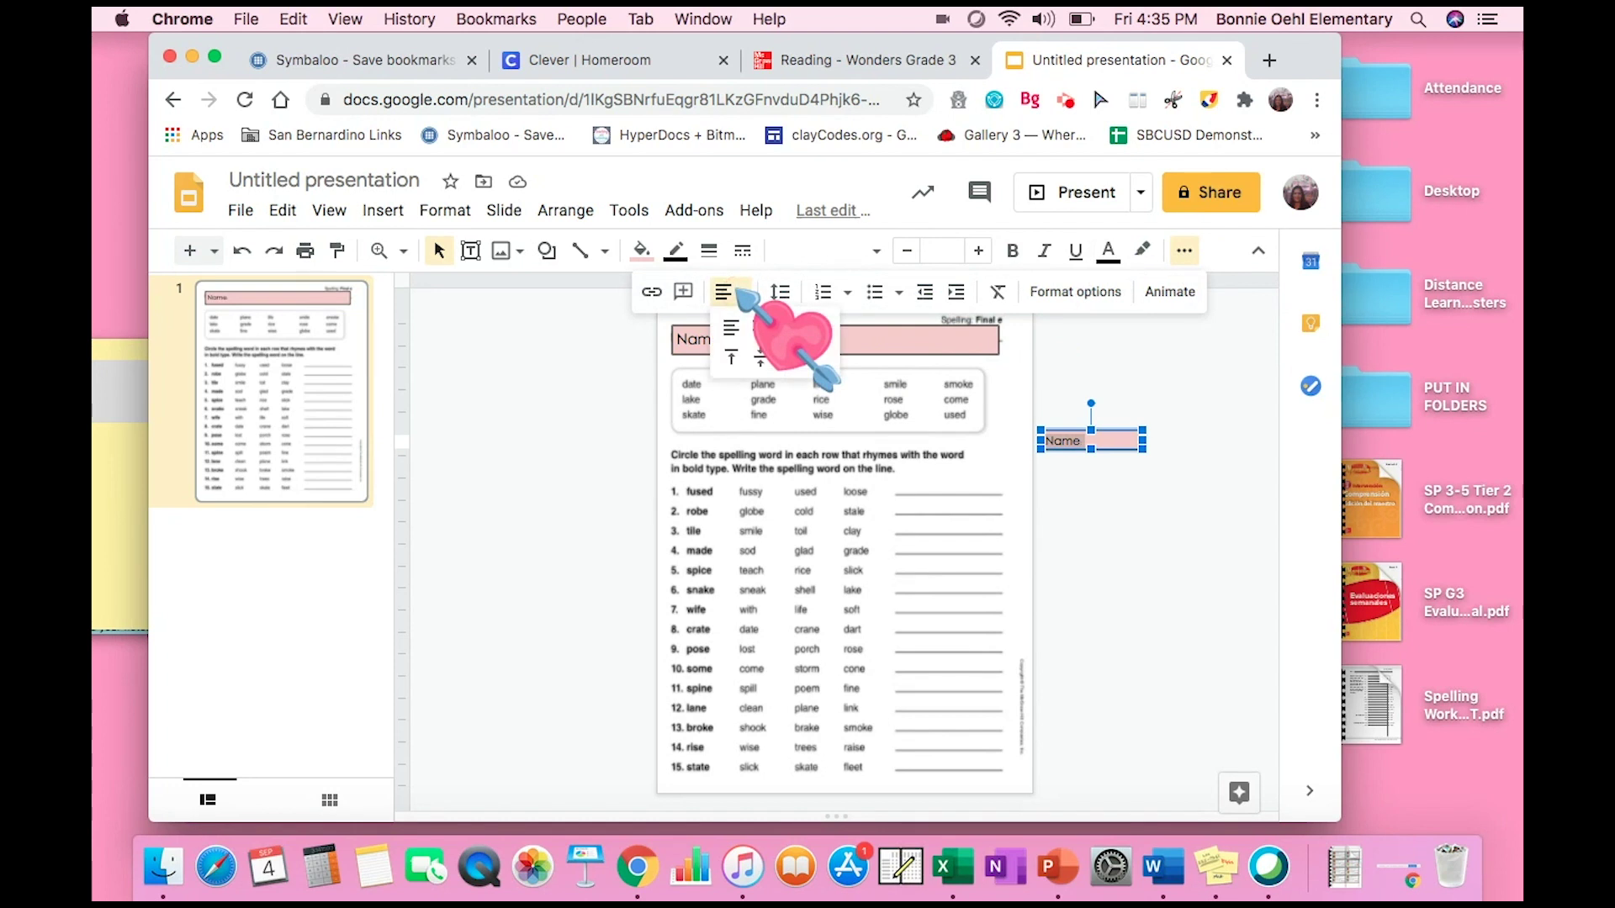
{"action": "left_click", "coordinate": [763, 332]}
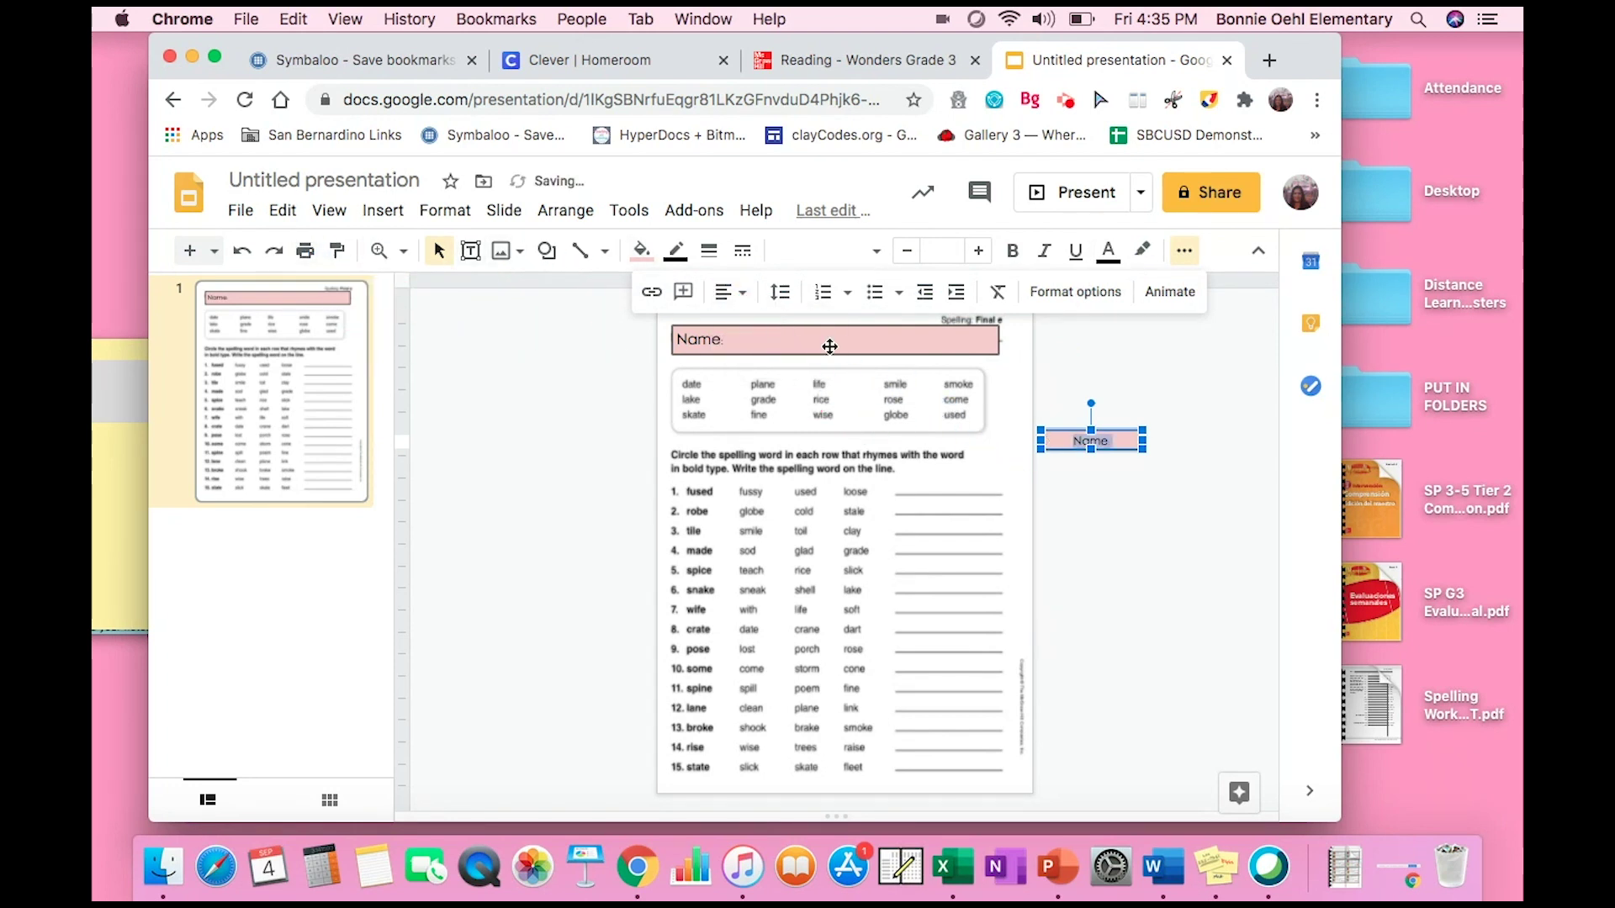
{"action": "left_click", "coordinate": [1012, 251]}
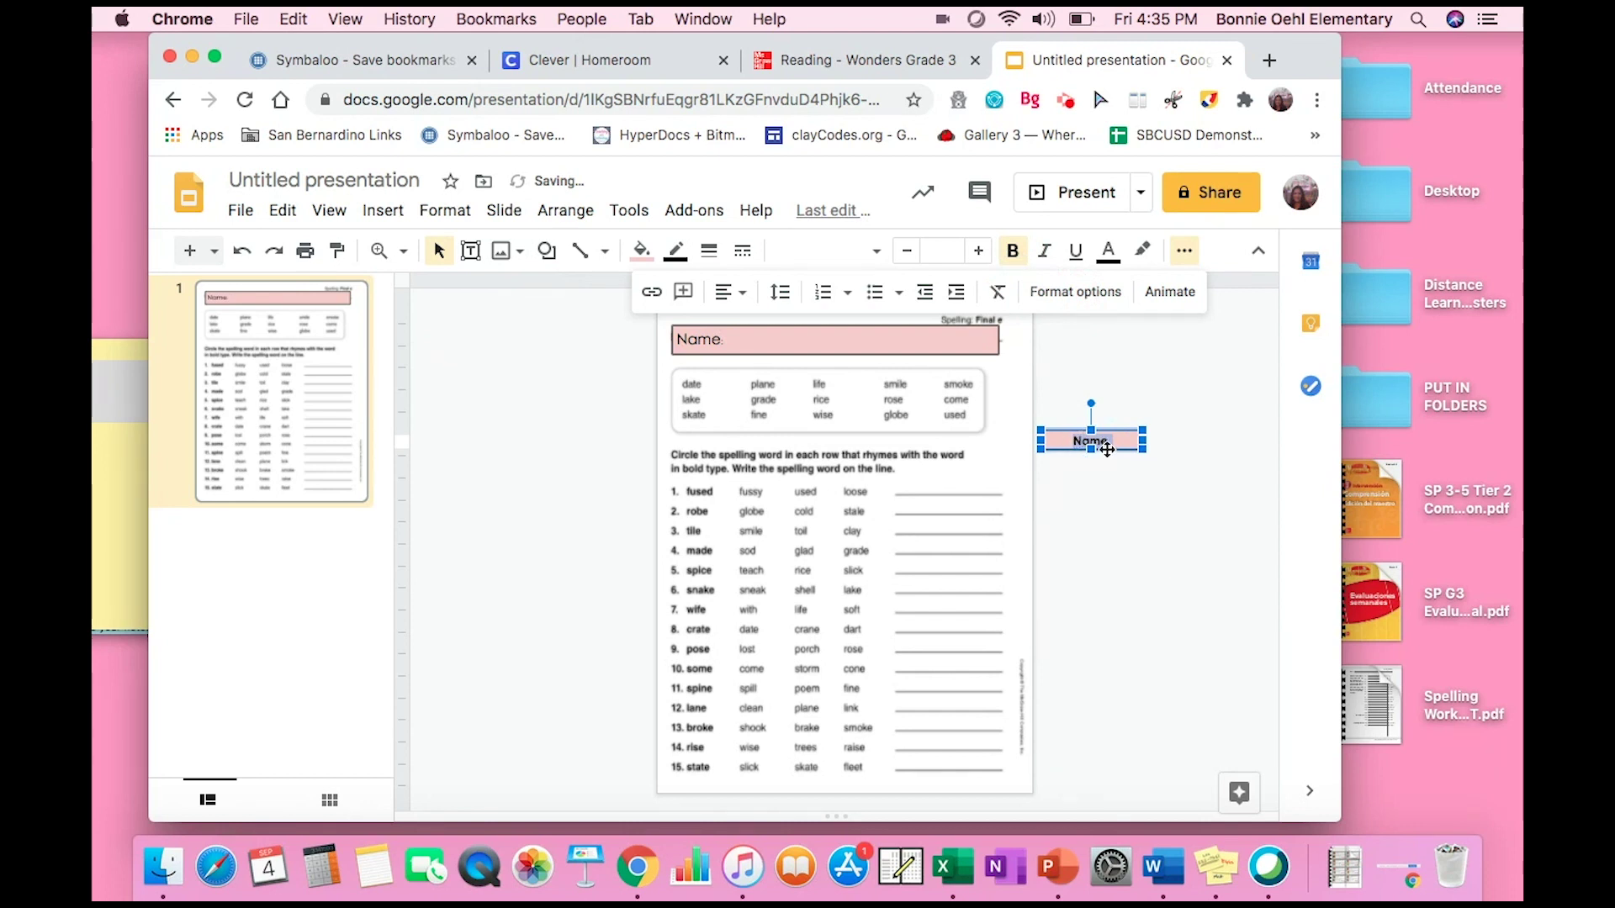
{"action": "type", "text": "dat"}
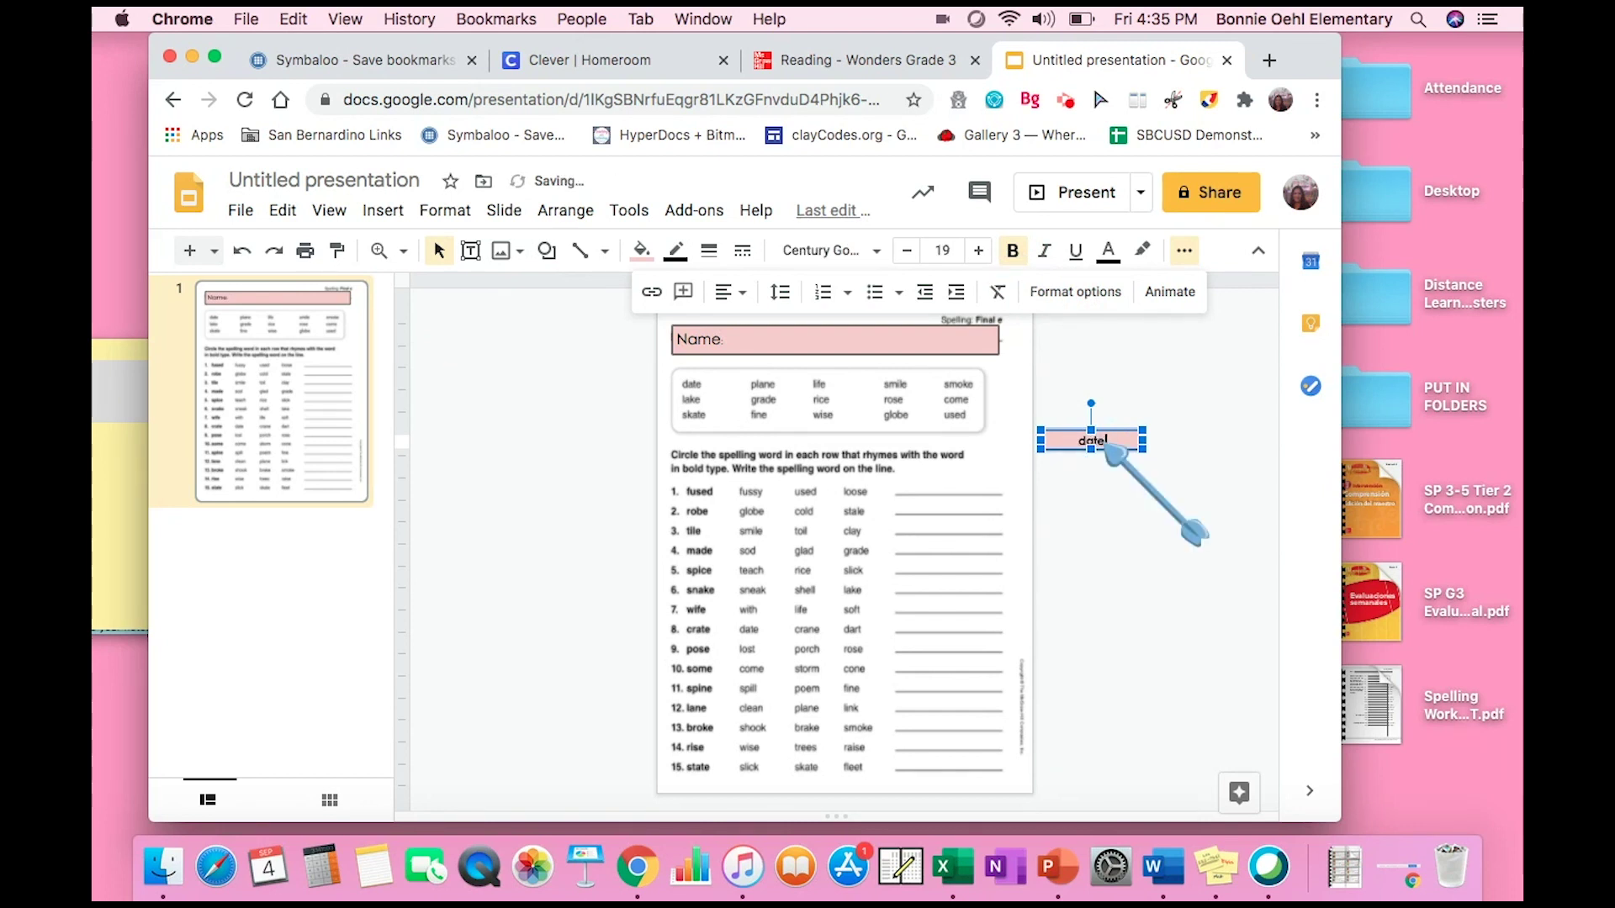
{"action": "left_click", "coordinate": [1117, 448]}
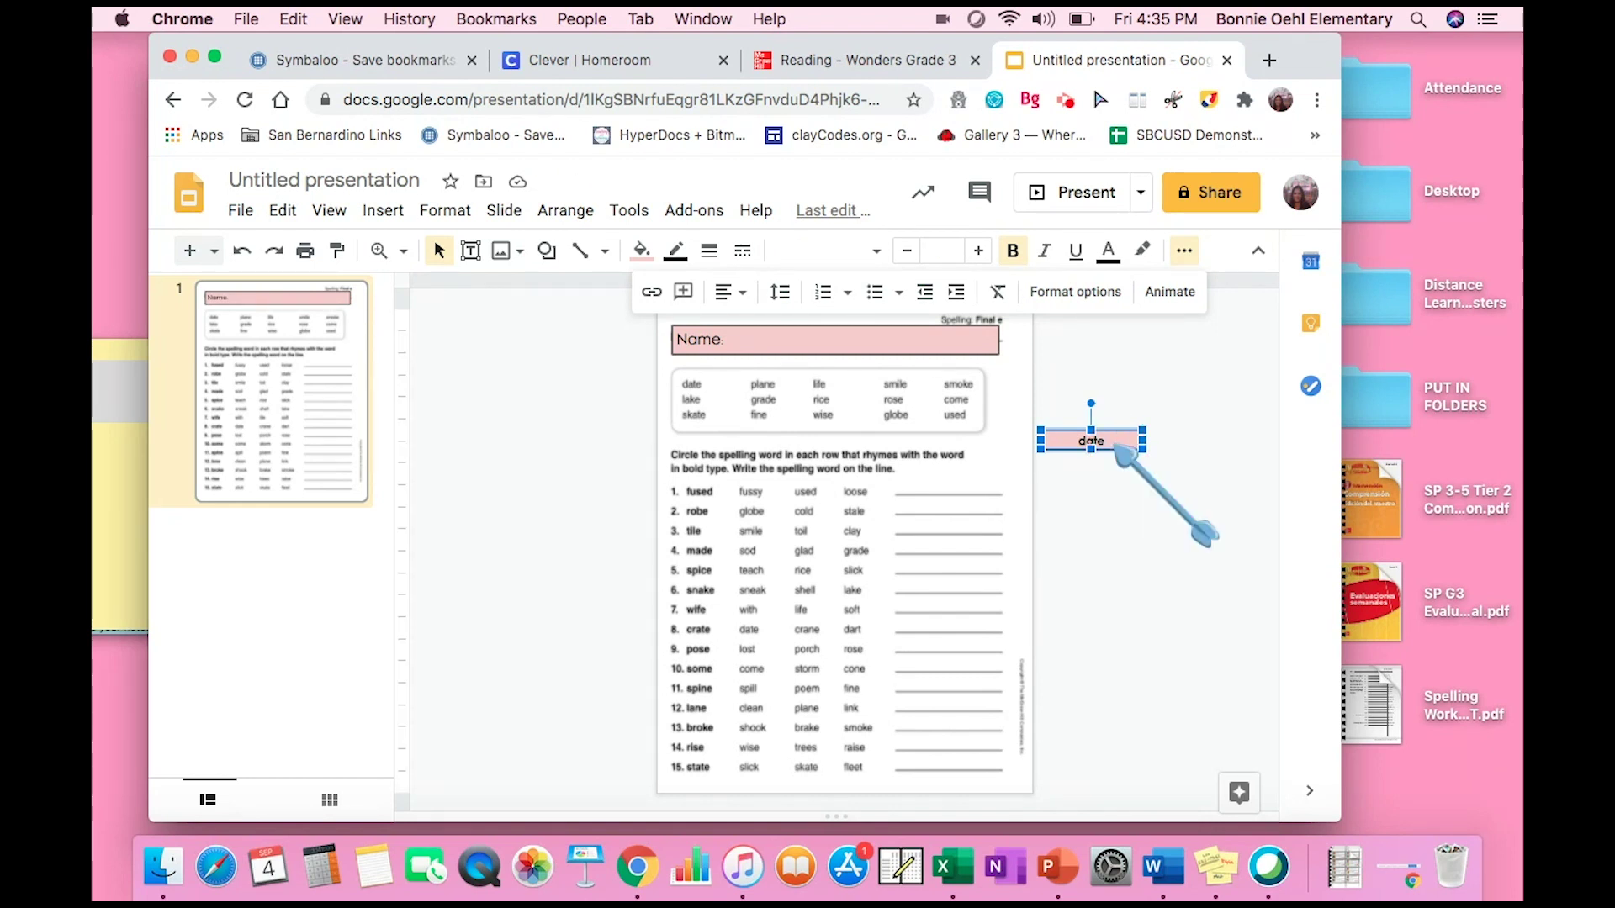
Duplicate the "date" box directly below itself and change the copy's text to "lake".
{"action": "key", "text": "cmd+v"}
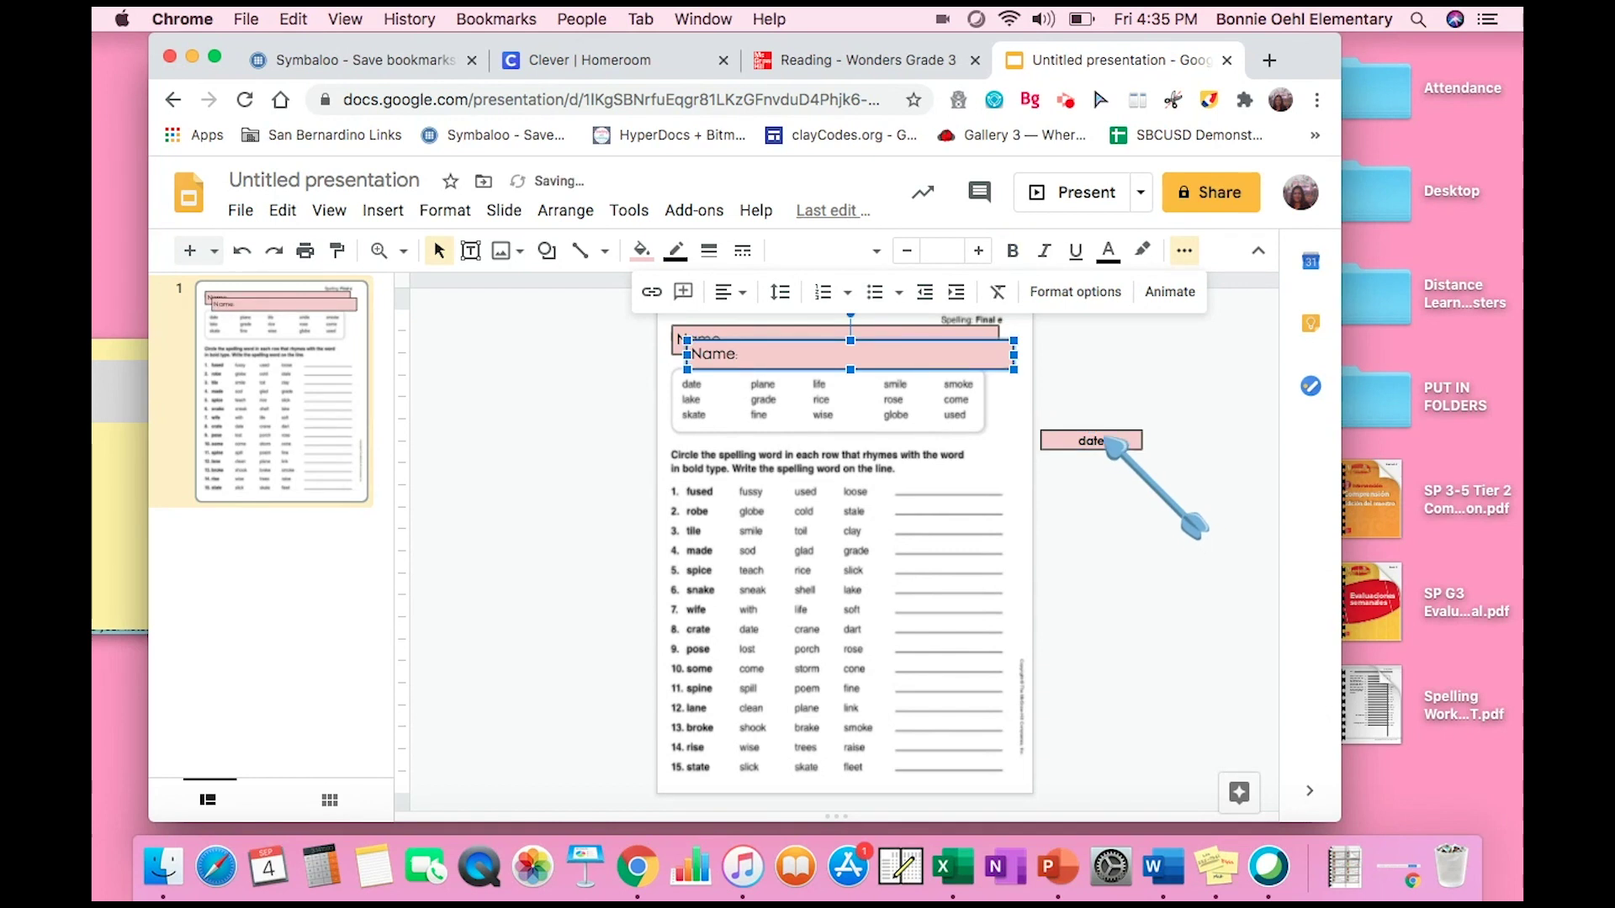
{"action": "key", "text": "cmd+z"}
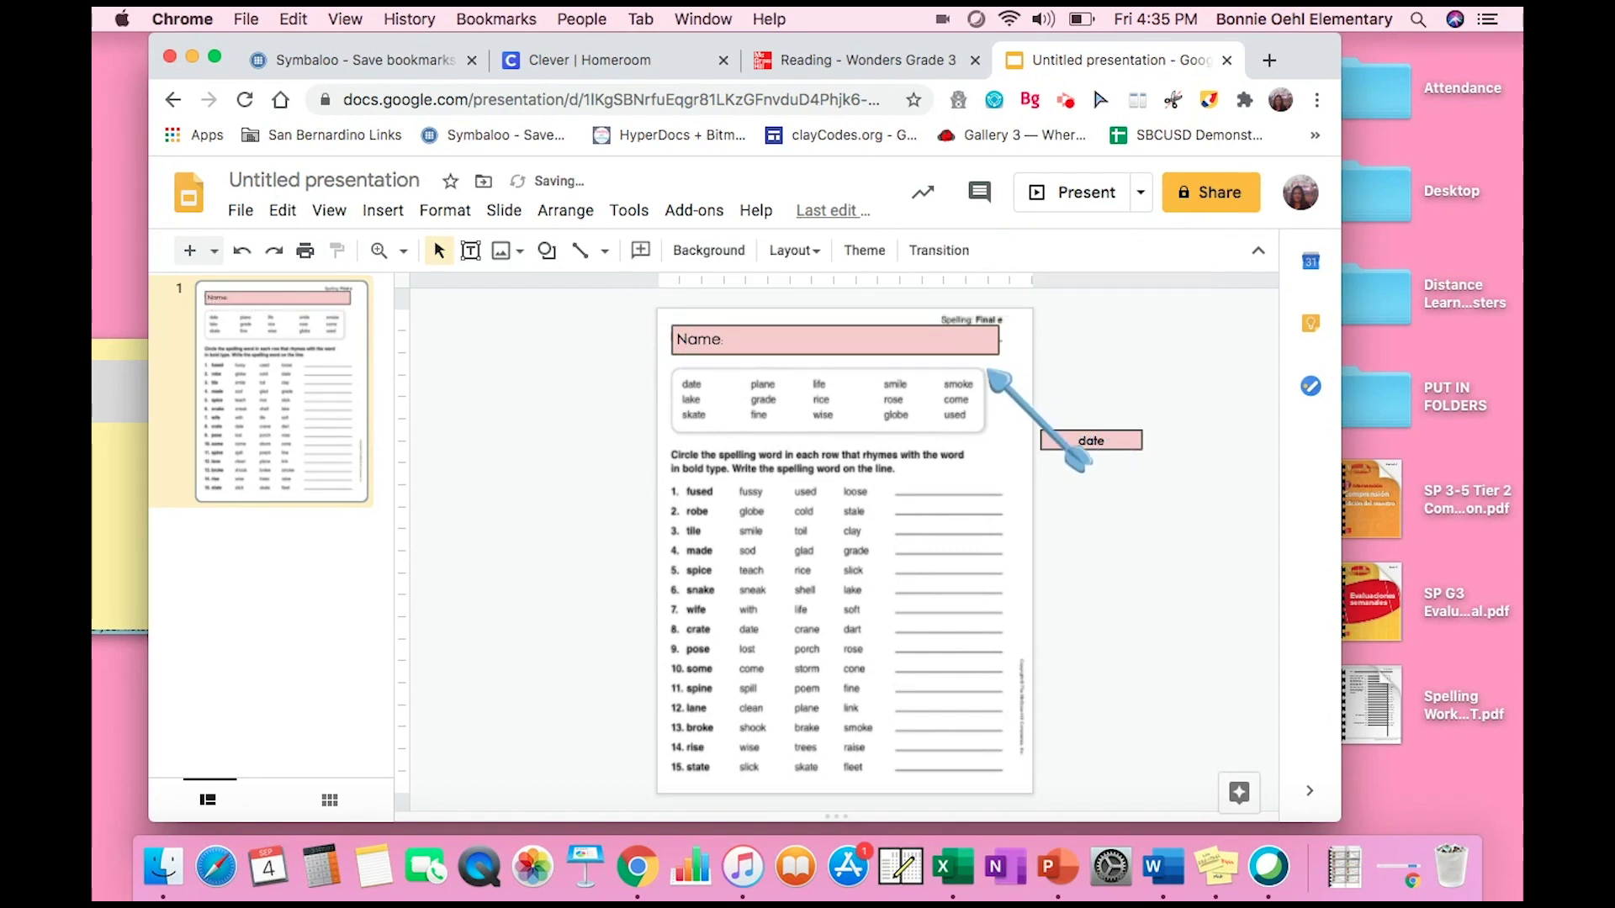
{"action": "left_click", "coordinate": [1061, 440]}
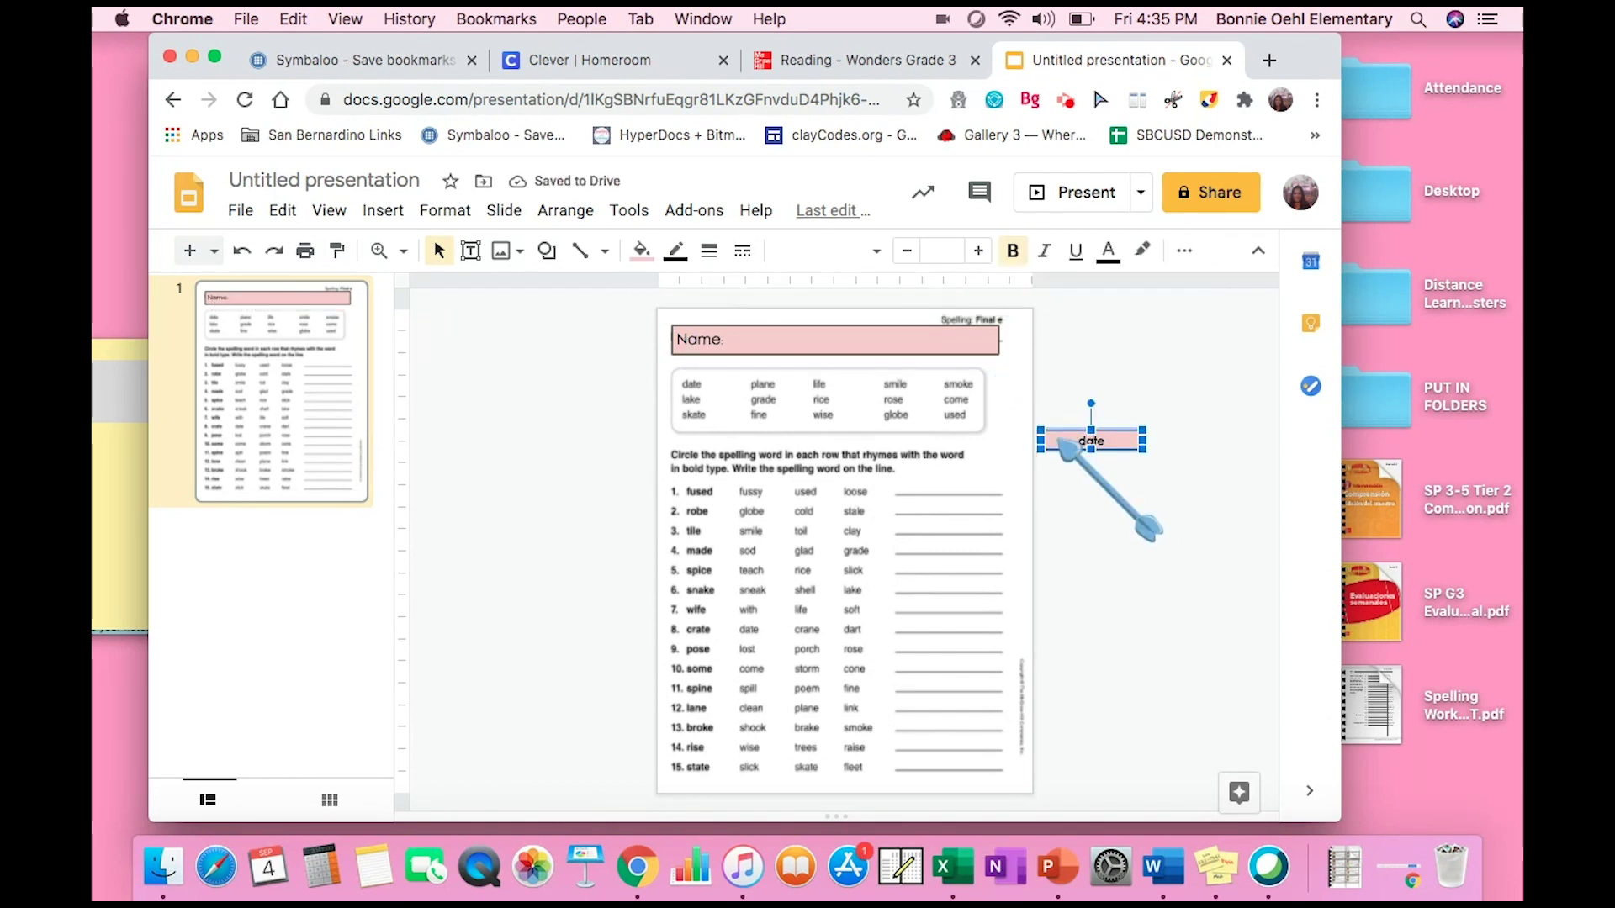
{"action": "left_click_drag", "start_coordinate": [1131, 448], "coordinate": [1112, 478]}
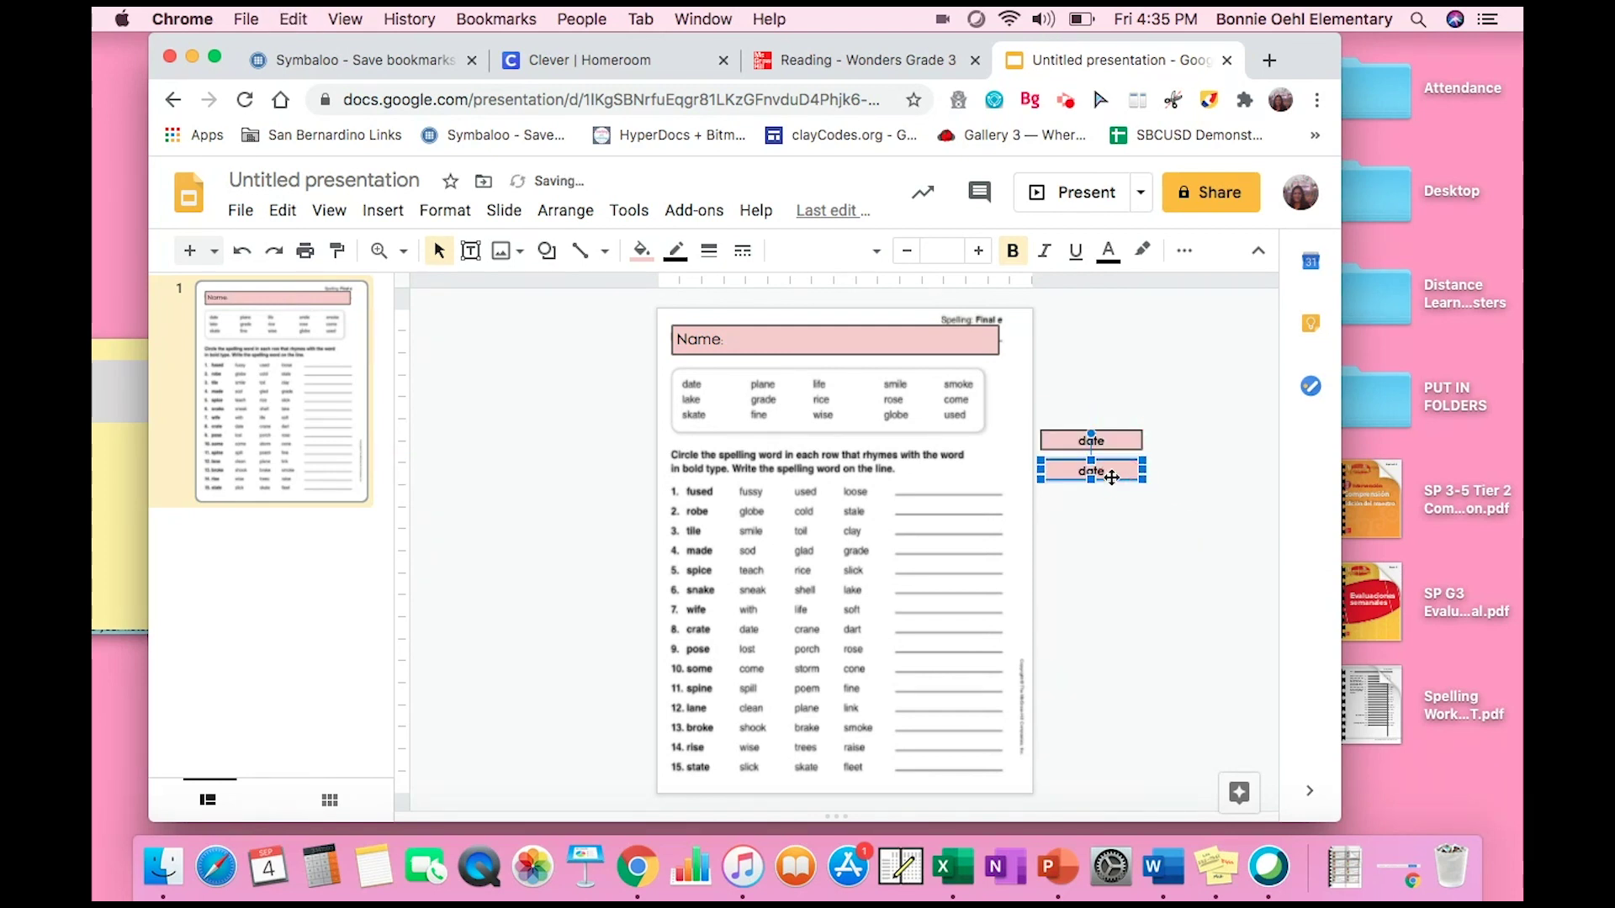
{"action": "double_click", "coordinate": [1091, 471]}
{"action": "key", "text": "BackSpace"}
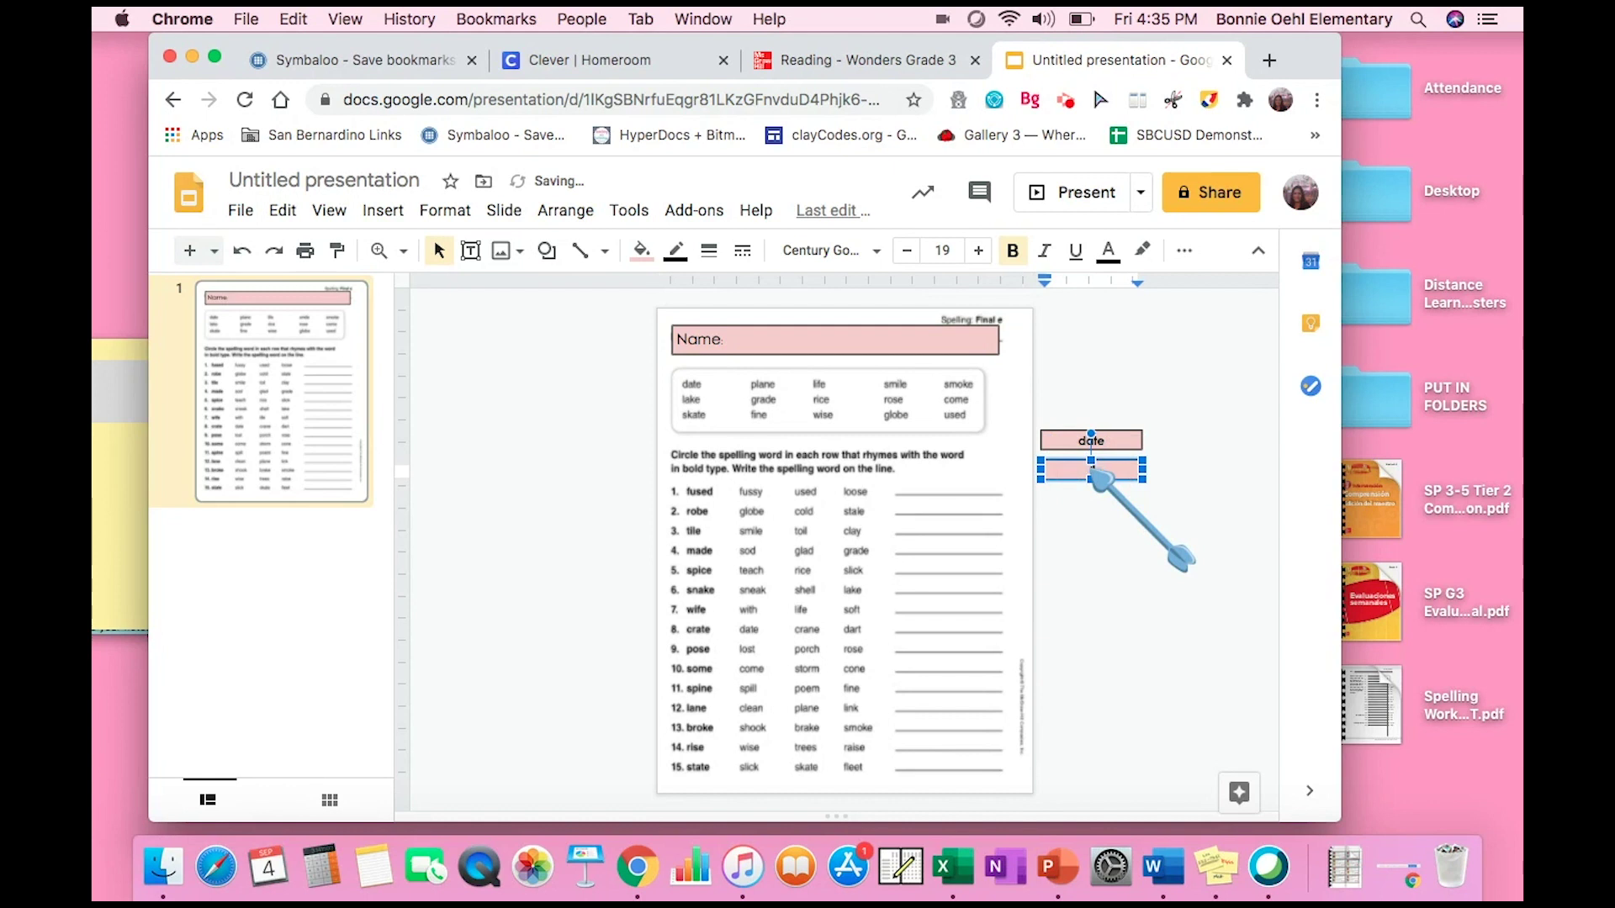
{"action": "type", "text": "lake"}
{"action": "key", "text": "Escape"}
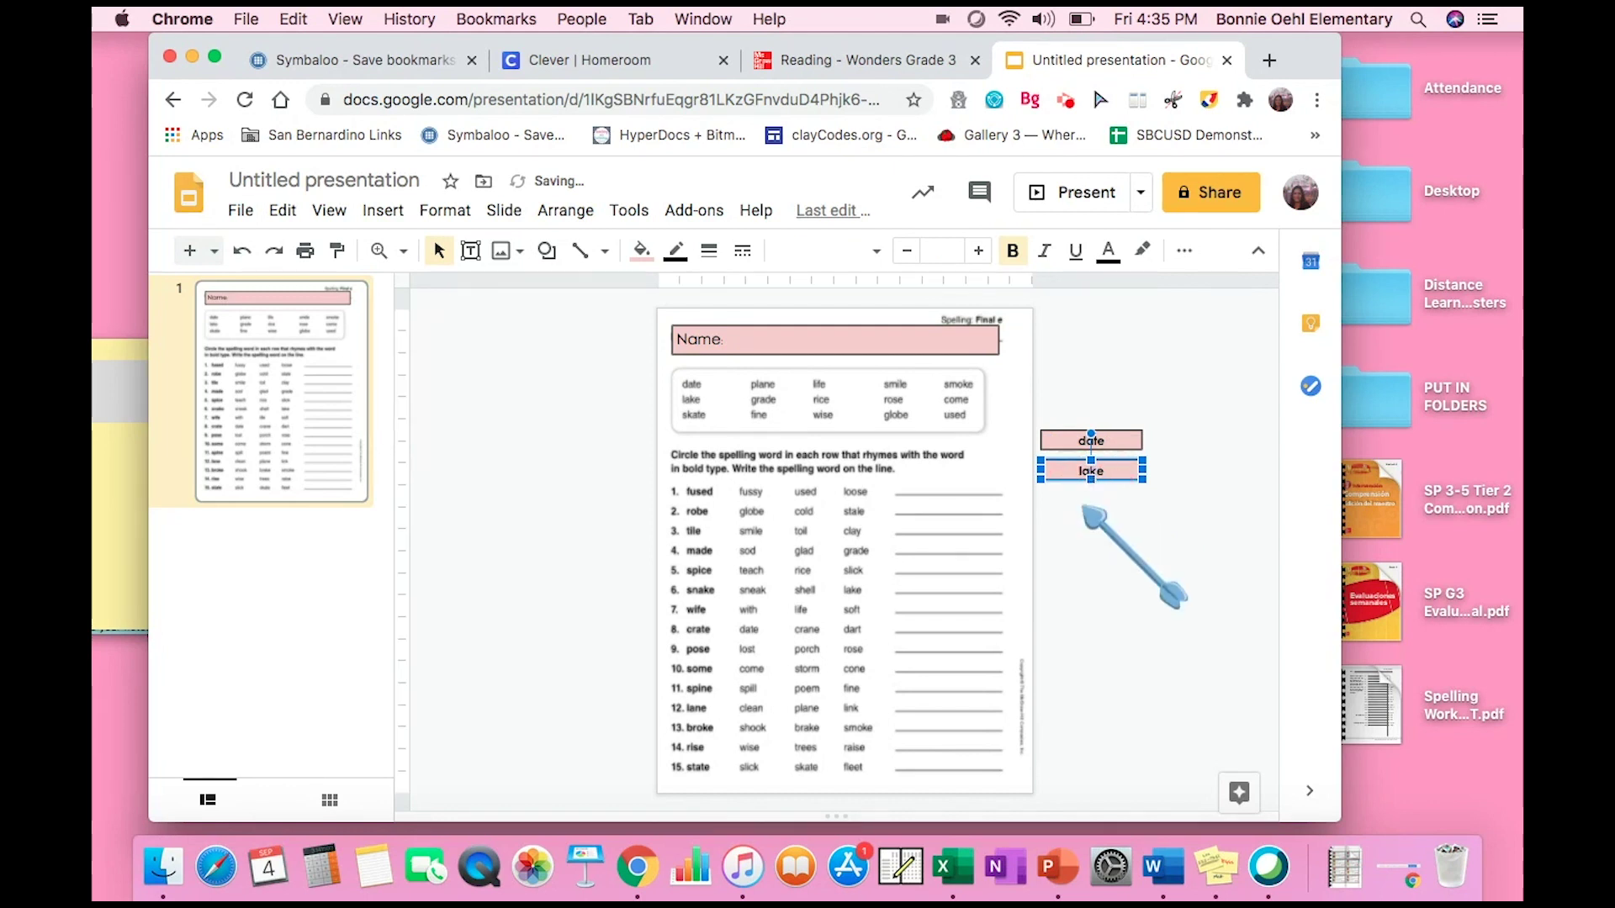
{"action": "key", "text": "Escape"}
Add a matching "skate" box below "lake" and paste one more copy of the "date" box.
{"action": "left_click_drag", "start_coordinate": [1091, 439], "coordinate": [1063, 506]}
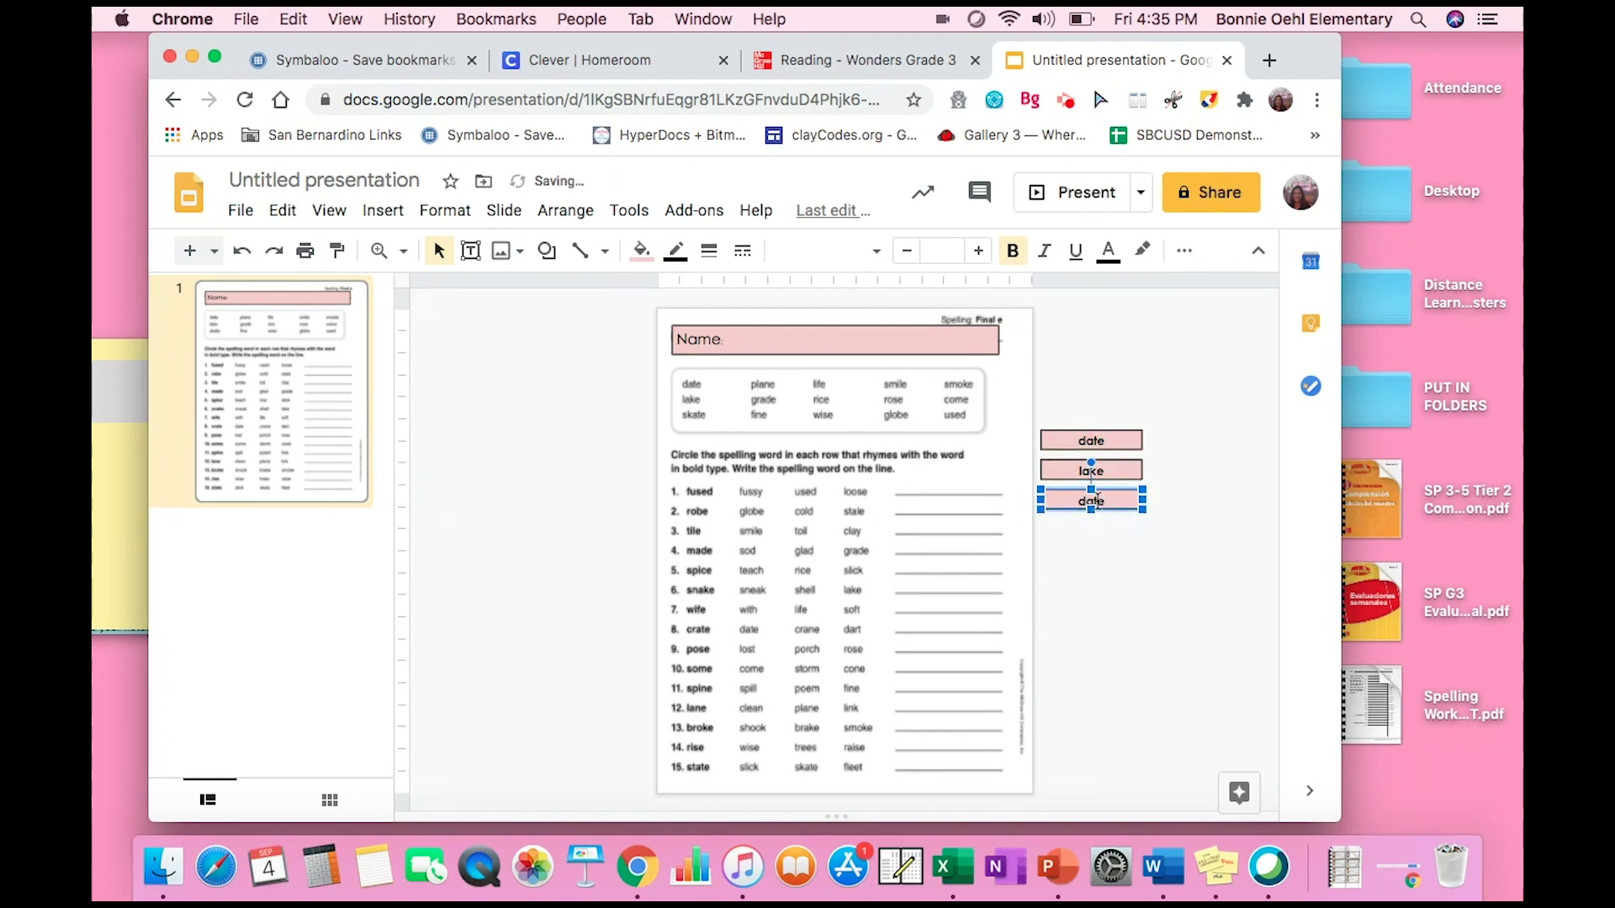
{"action": "left_click", "coordinate": [1097, 502]}
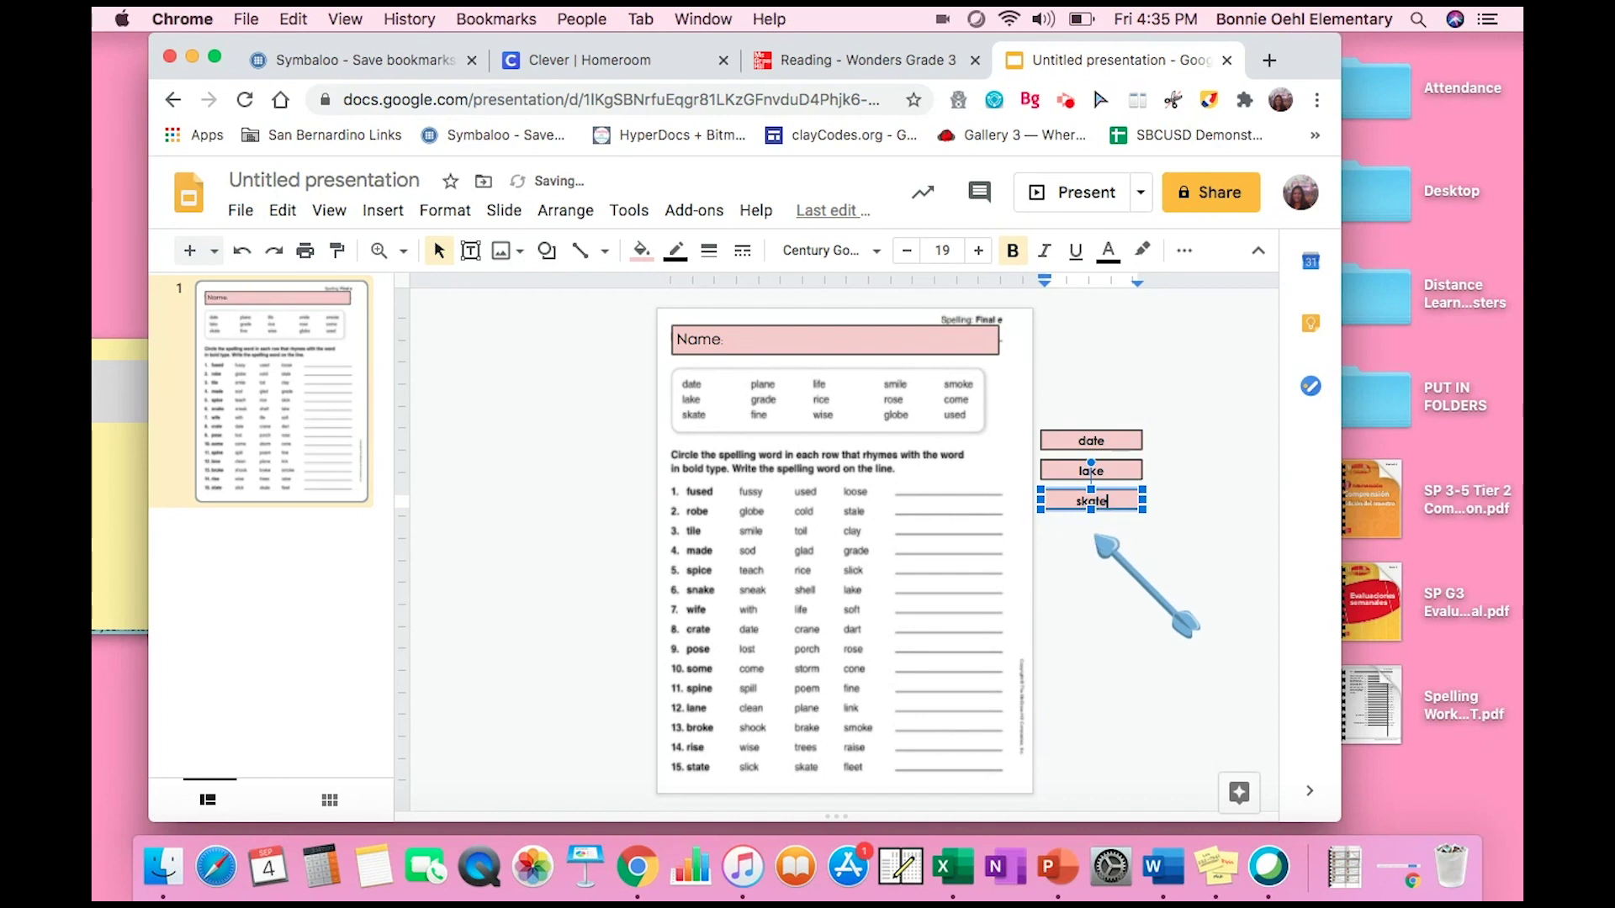
{"action": "left_click", "coordinate": [1096, 538]}
{"action": "key", "text": "super+v"}
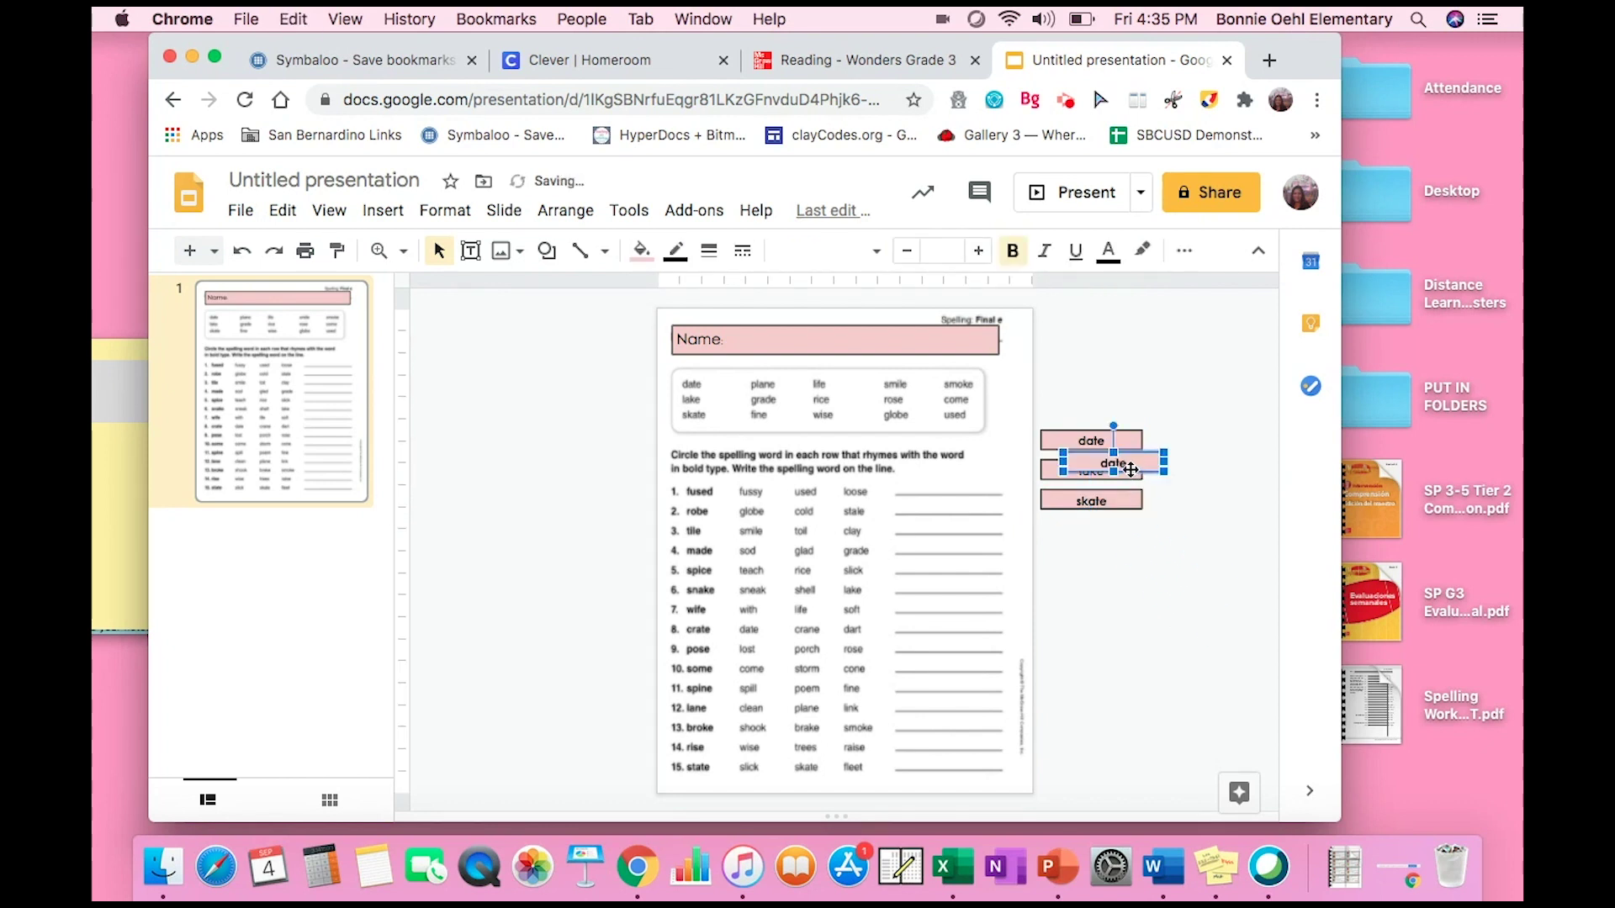
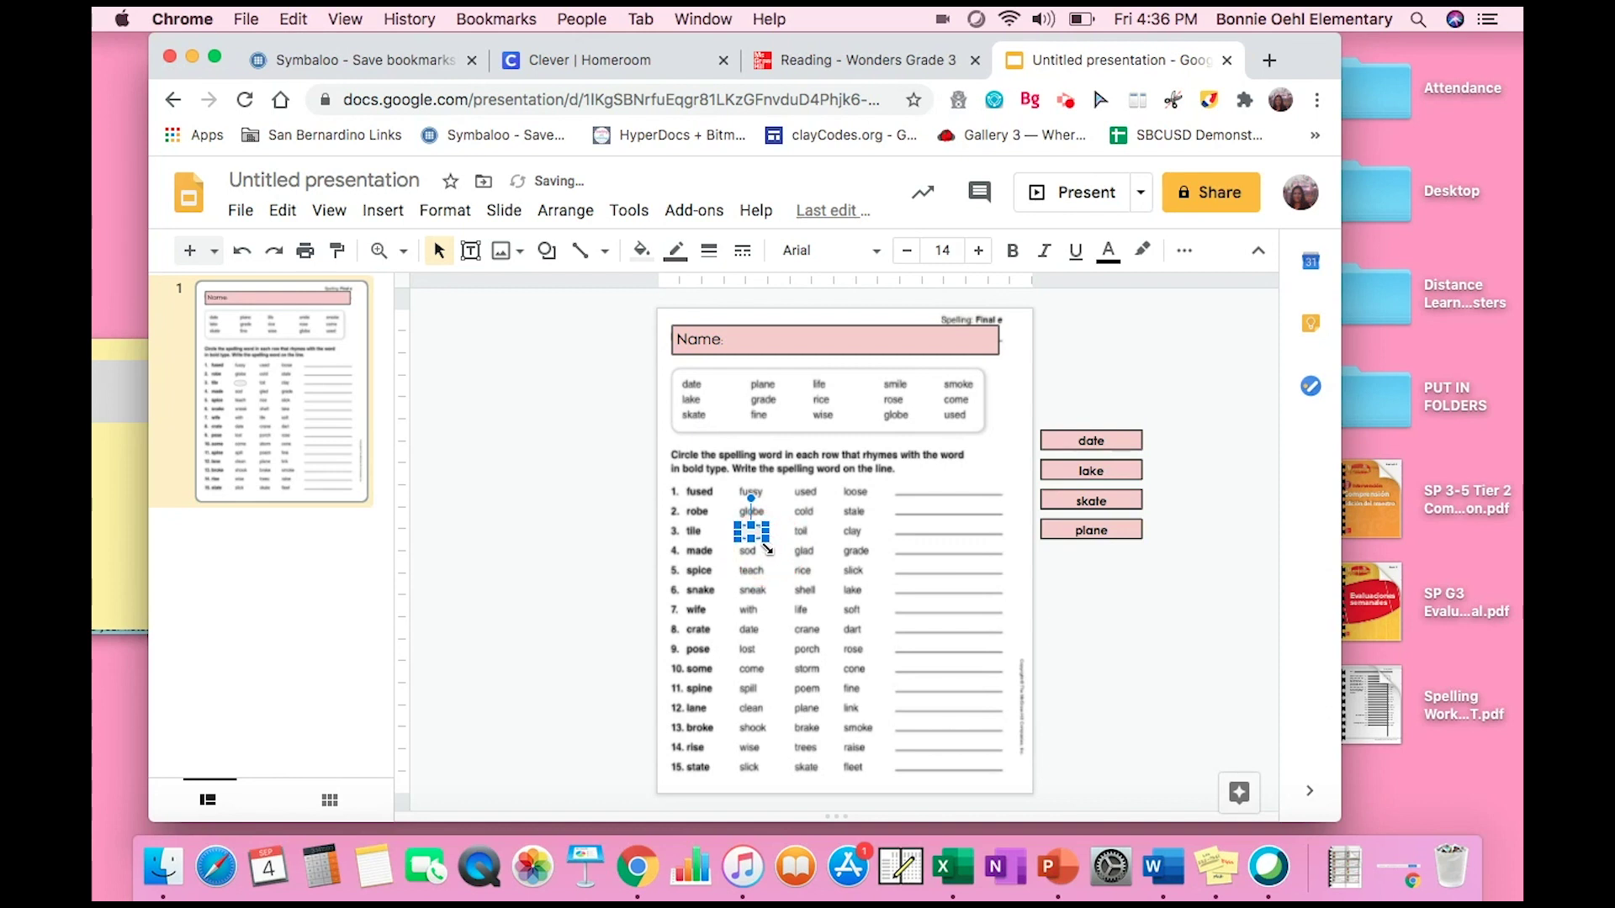
Move the small oval from row 3 off the page, enlarge it, and place it over "sod" in row 4.
{"action": "left_click", "coordinate": [761, 532]}
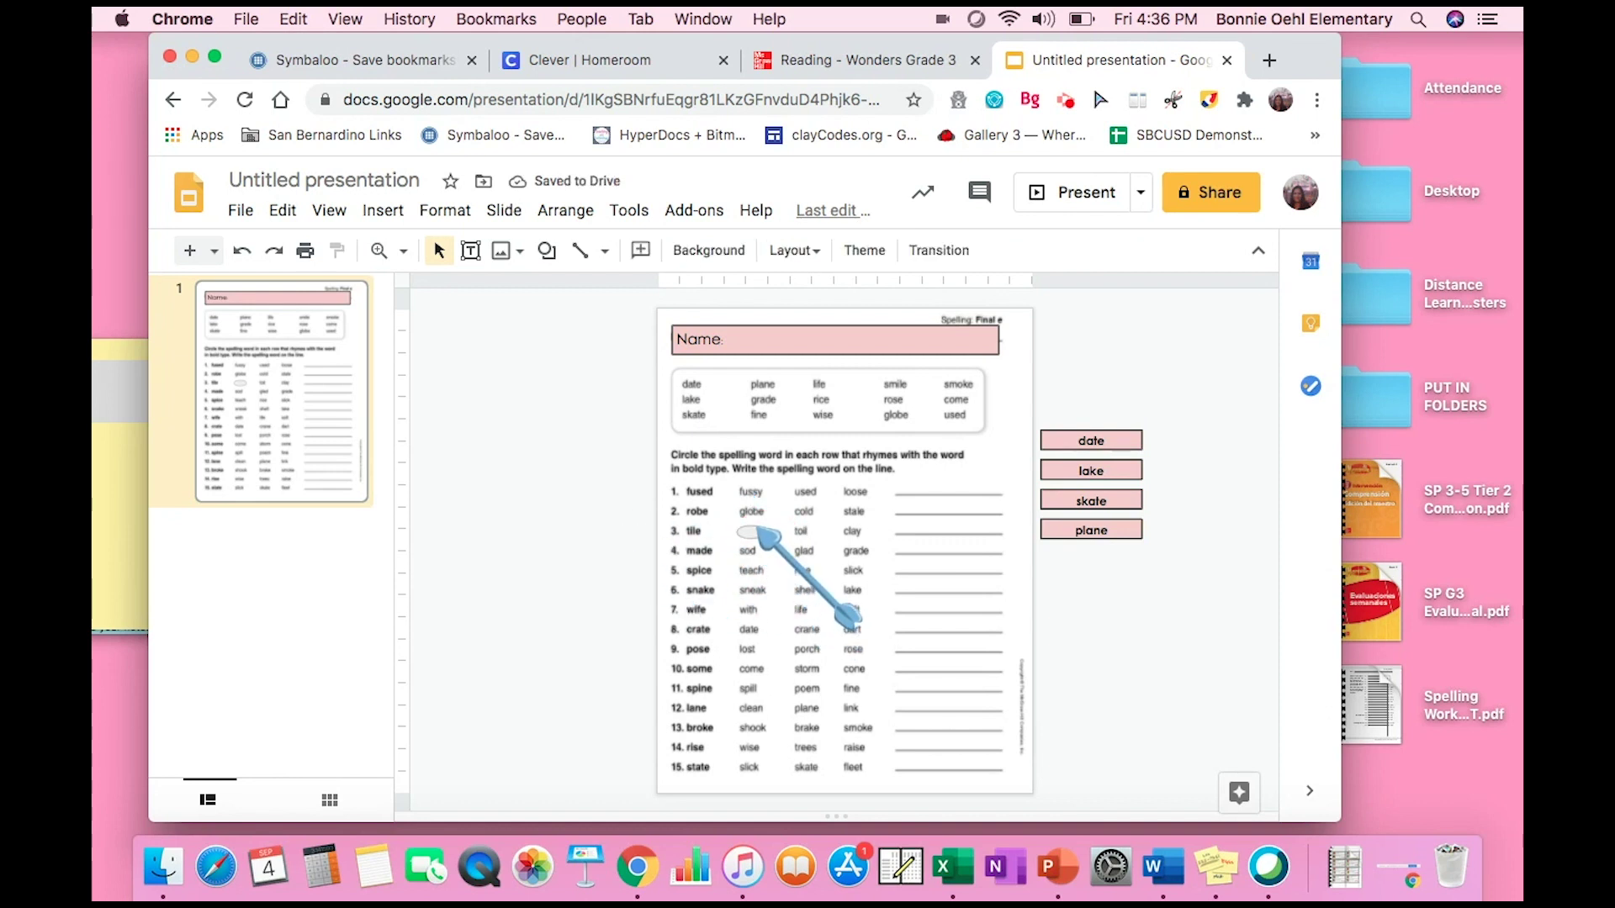
{"action": "left_click", "coordinate": [747, 532]}
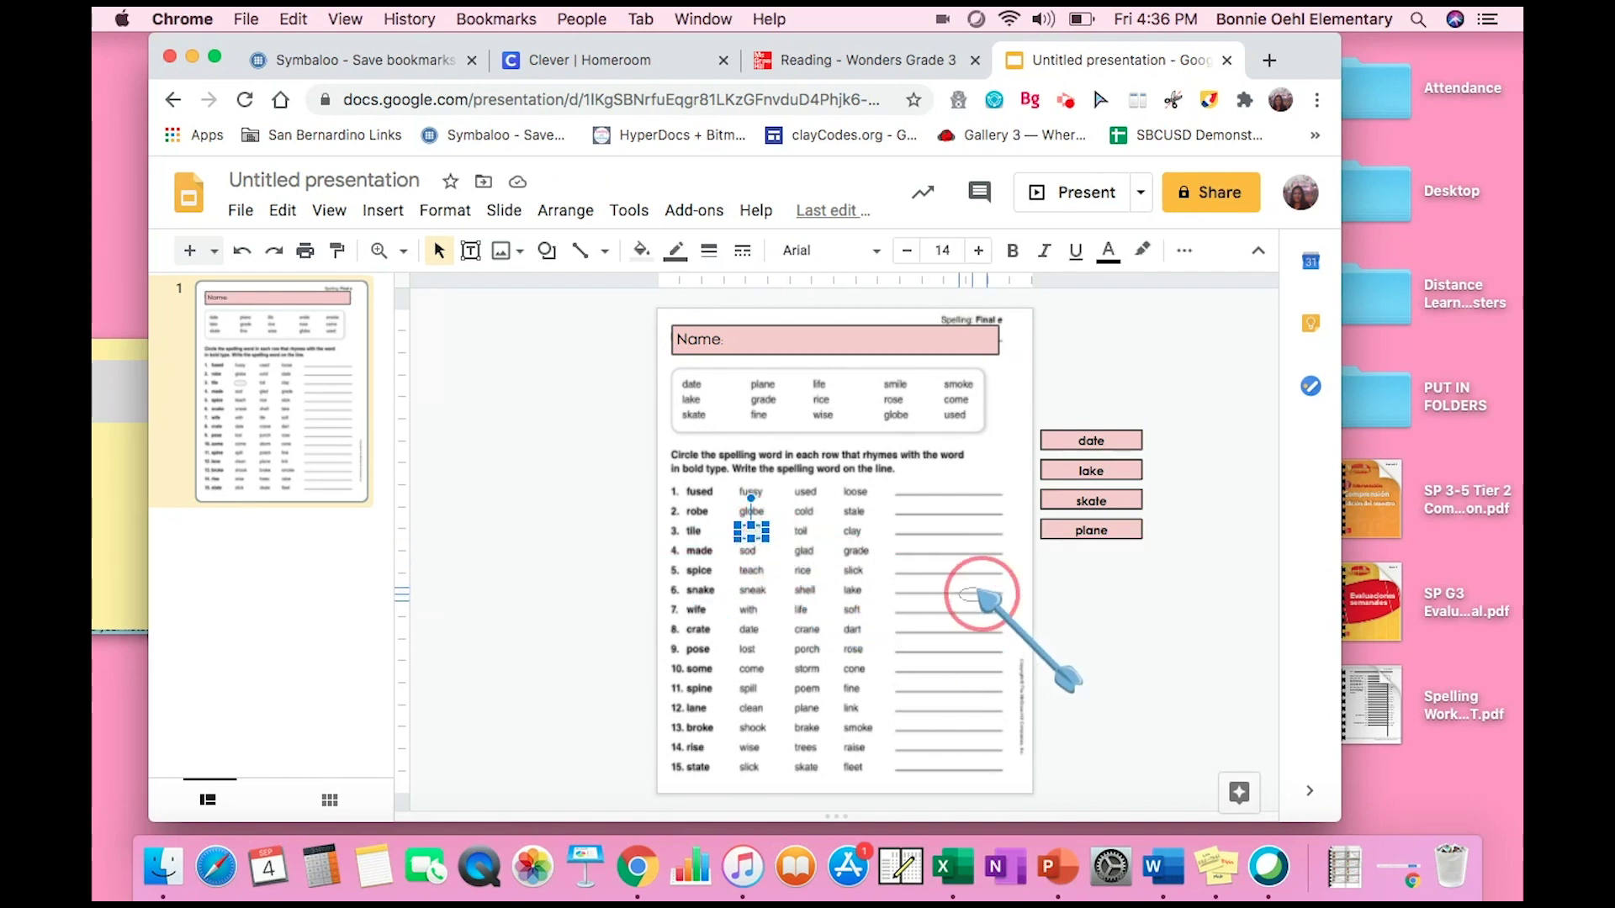
{"action": "left_click_drag", "start_coordinate": [1110, 597], "coordinate": [1134, 621]}
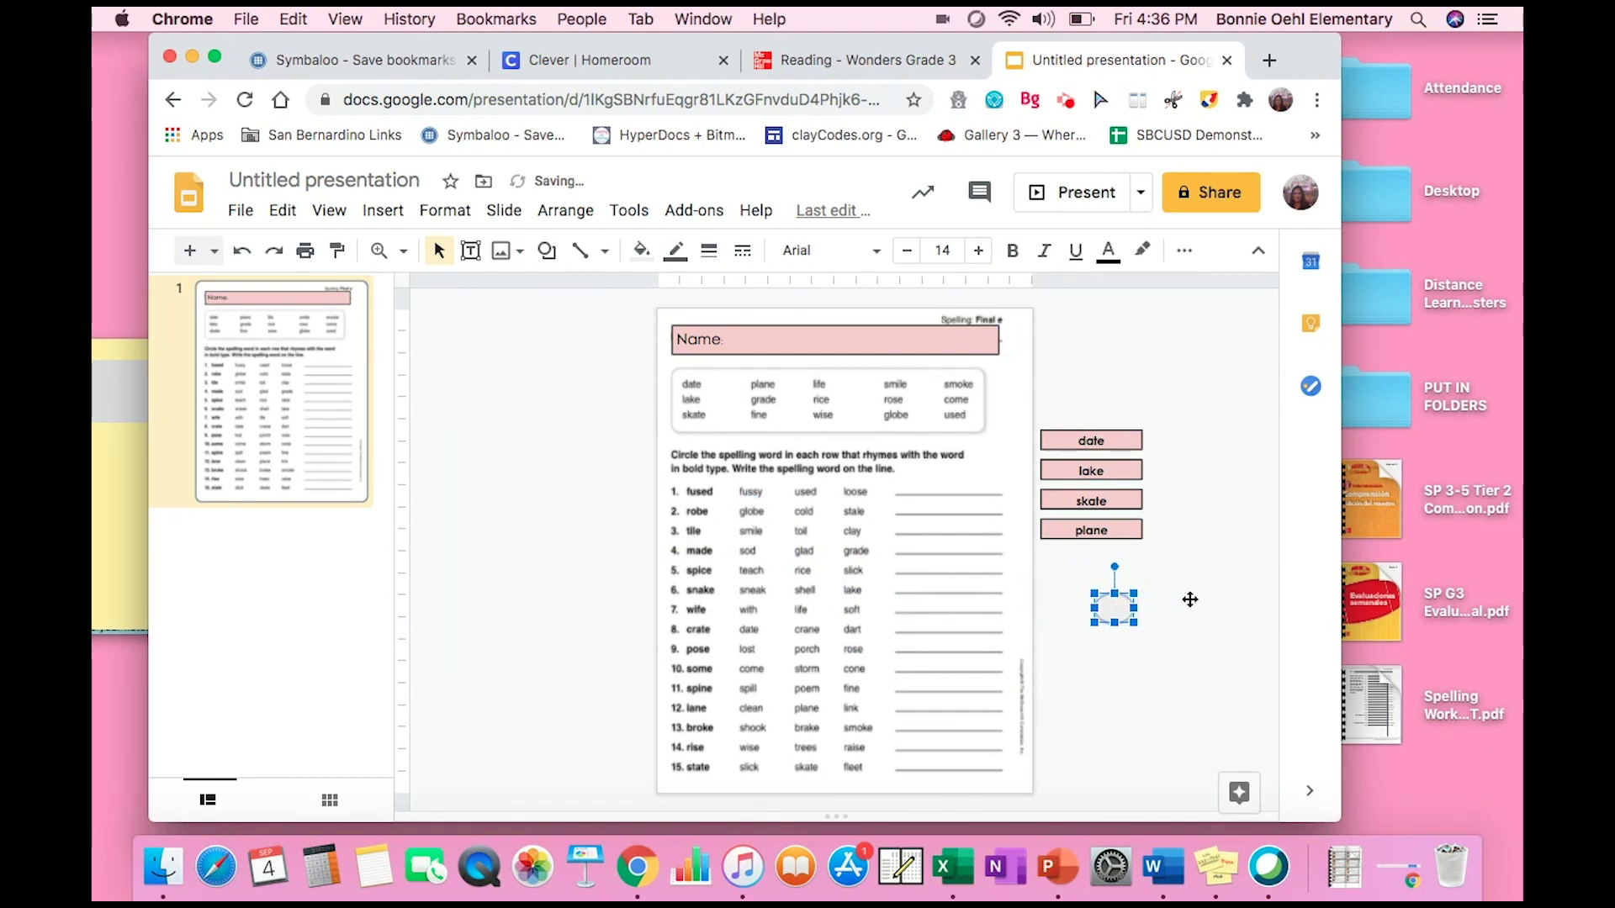
{"action": "left_click_drag", "start_coordinate": [1126, 622], "coordinate": [766, 557]}
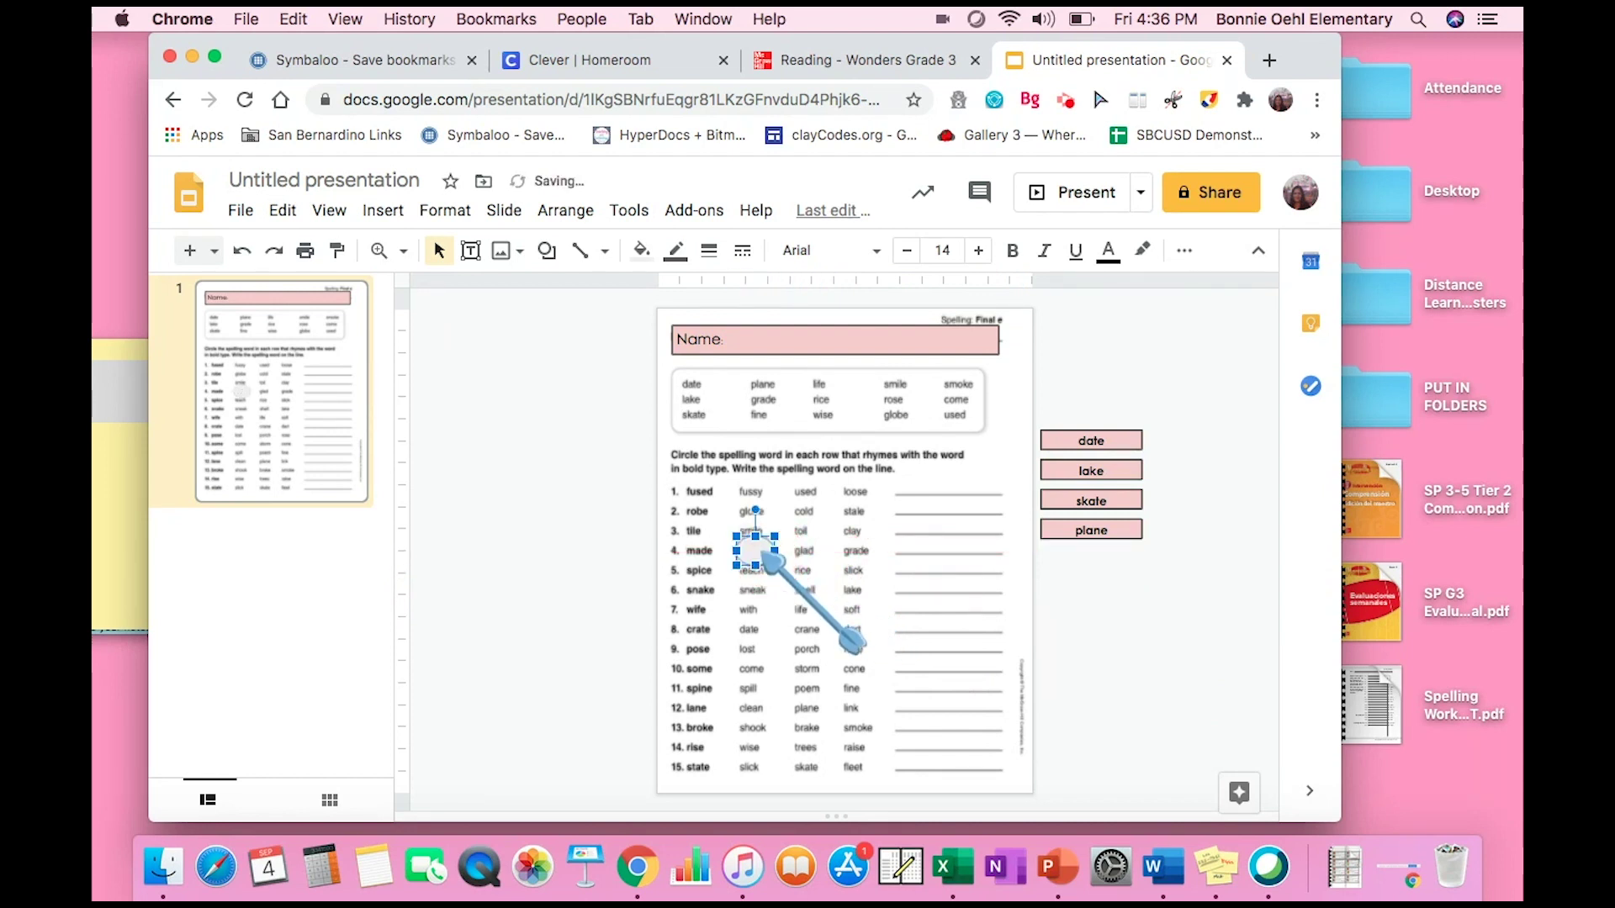
Move the oval from "sod" off the page to just below the "plane" box and fill it with light red #f4cccc.
{"action": "left_click", "coordinate": [1245, 652]}
{"action": "left_click_drag", "start_coordinate": [755, 551], "coordinate": [1077, 569]}
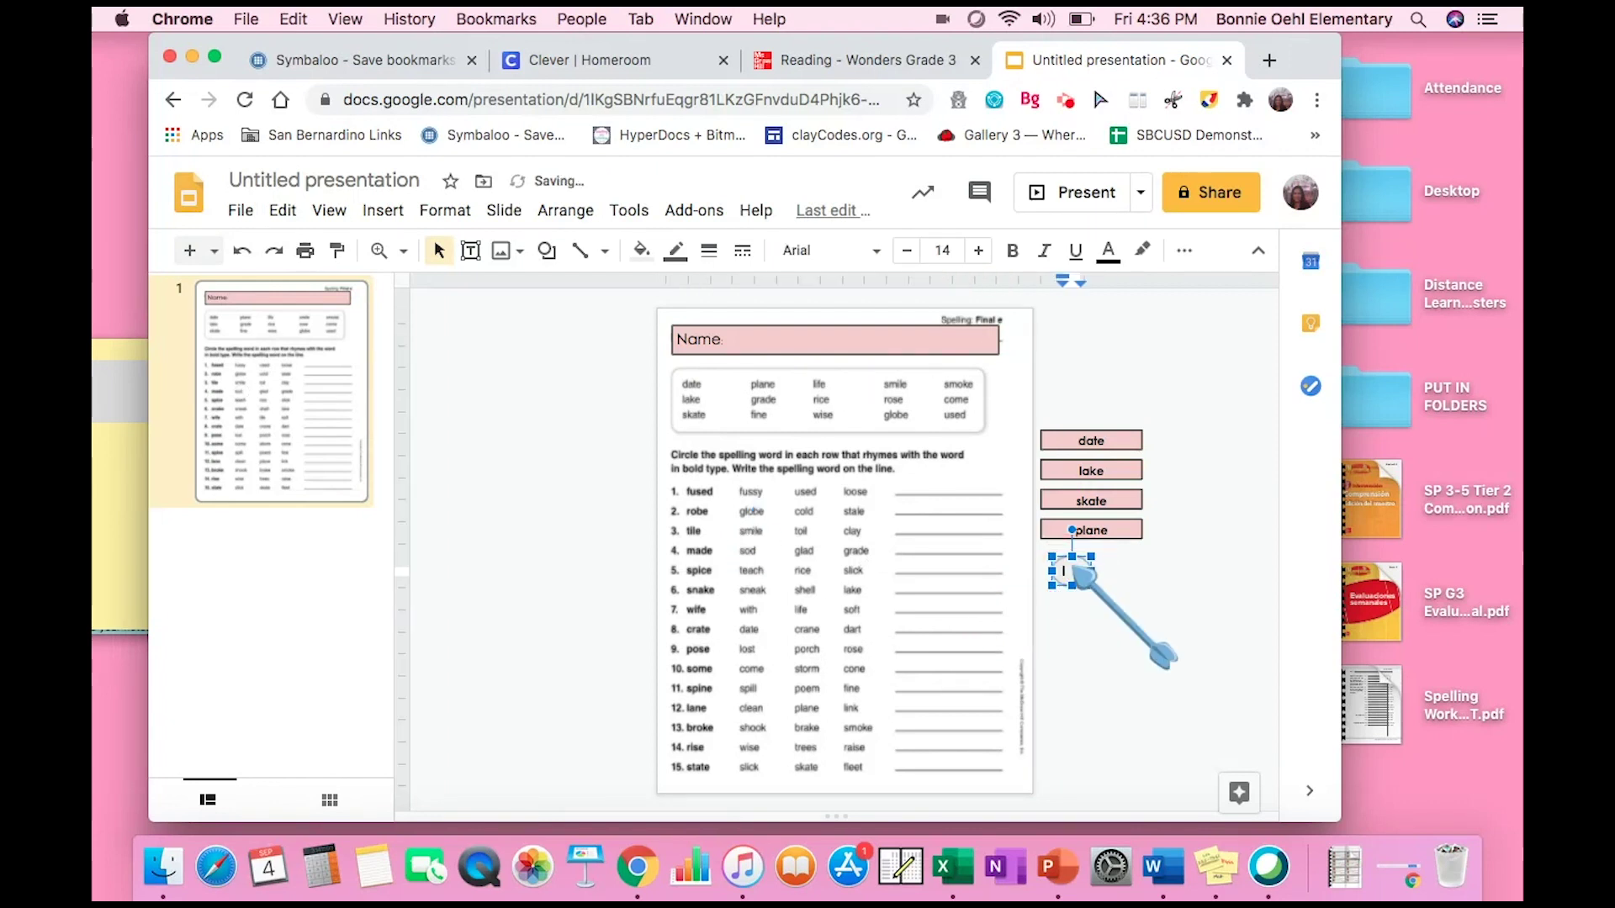
{"action": "left_click", "coordinate": [641, 250]}
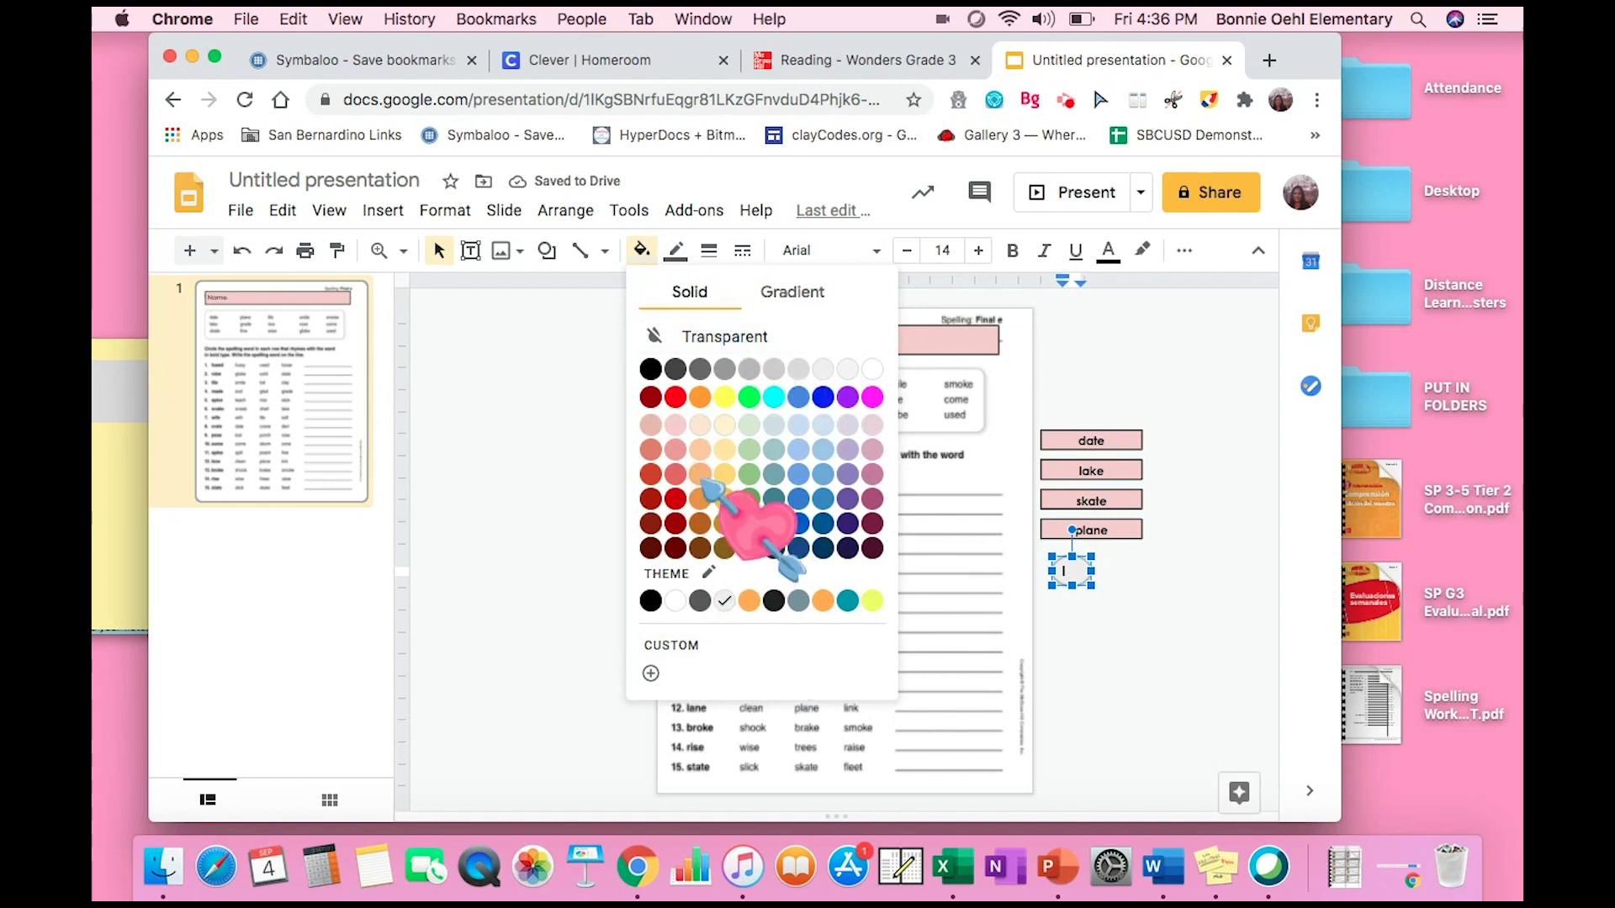
{"action": "left_click", "coordinate": [677, 427]}
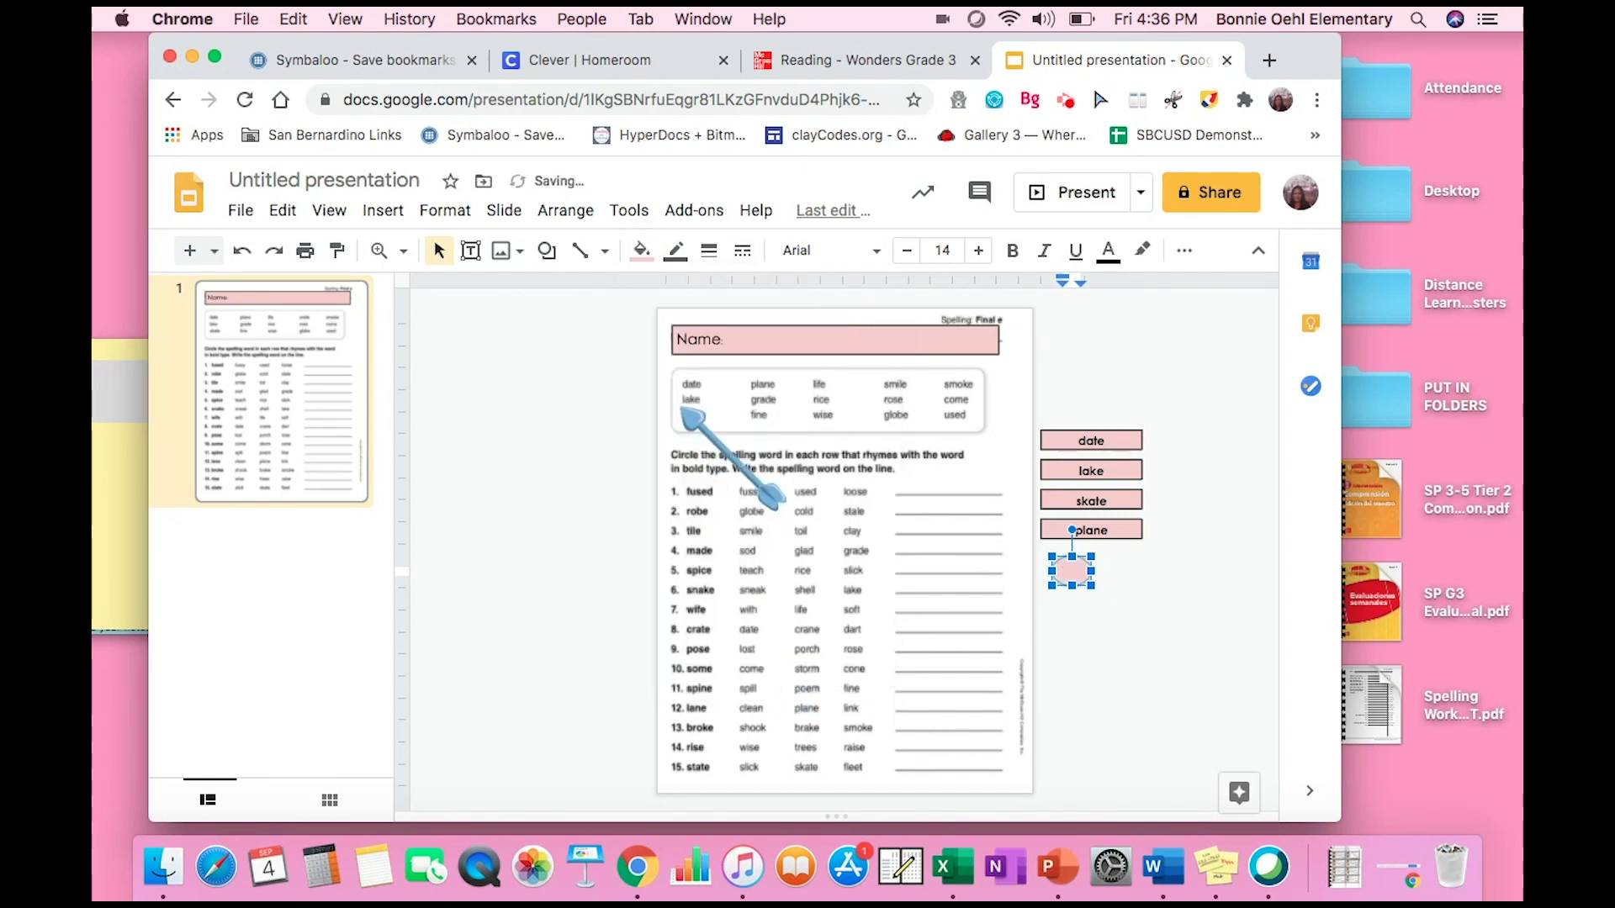
Make the oval's fill mostly transparent with the custom color #f4cccc38.
{"action": "left_click", "coordinate": [641, 249]}
{"action": "left_click", "coordinate": [654, 669]}
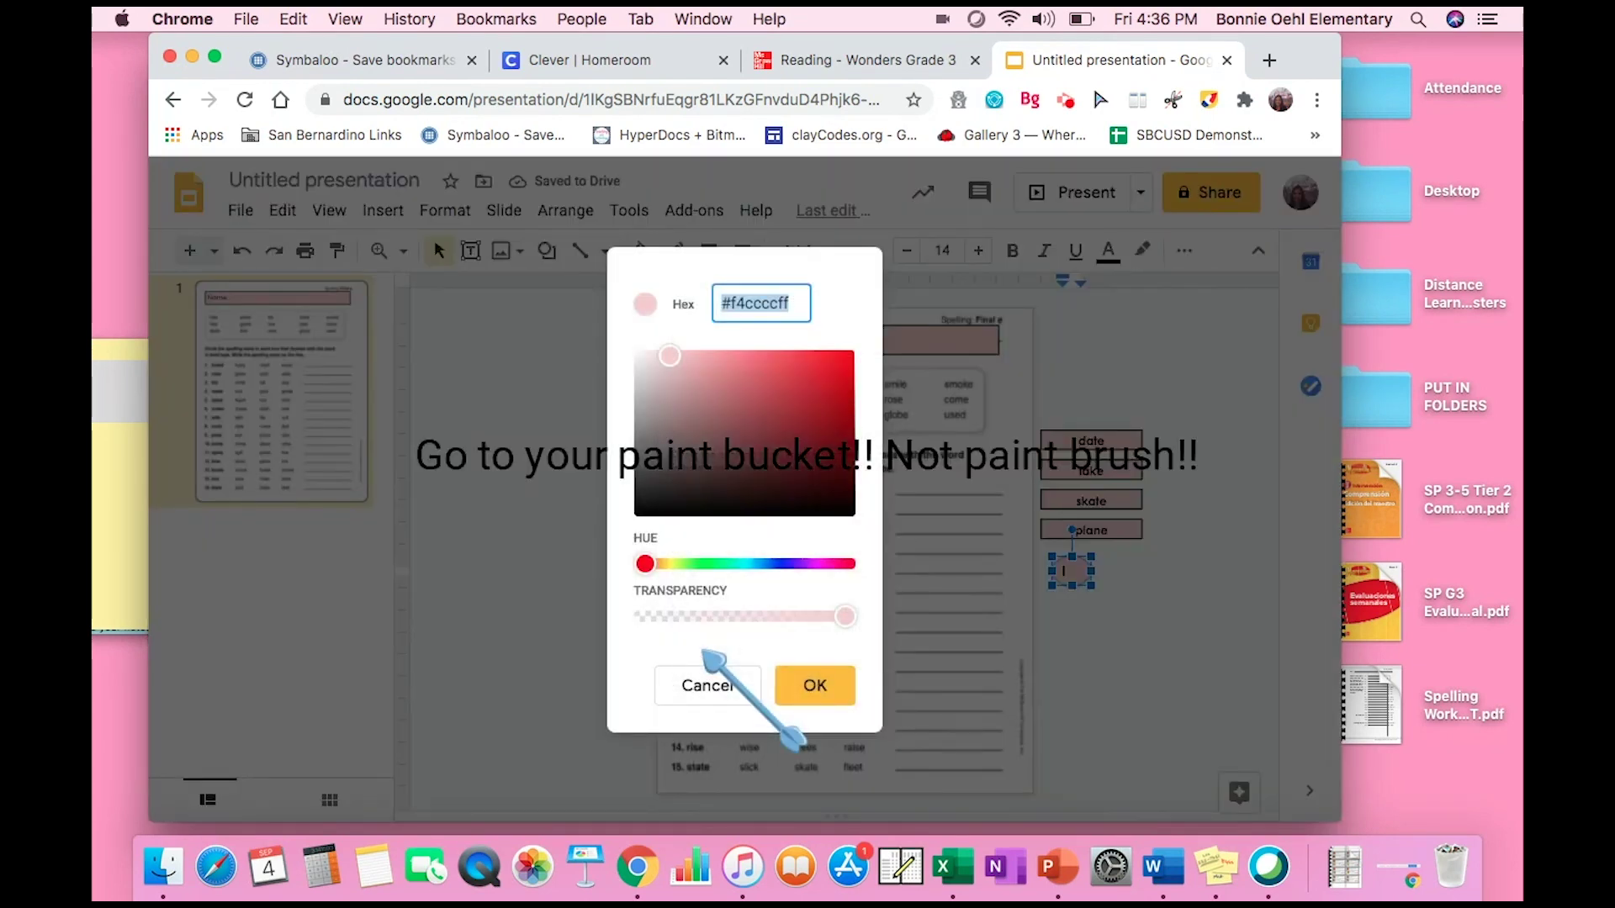
{"action": "left_click_drag", "start_coordinate": [853, 619], "coordinate": [693, 621]}
{"action": "left_click", "coordinate": [809, 681]}
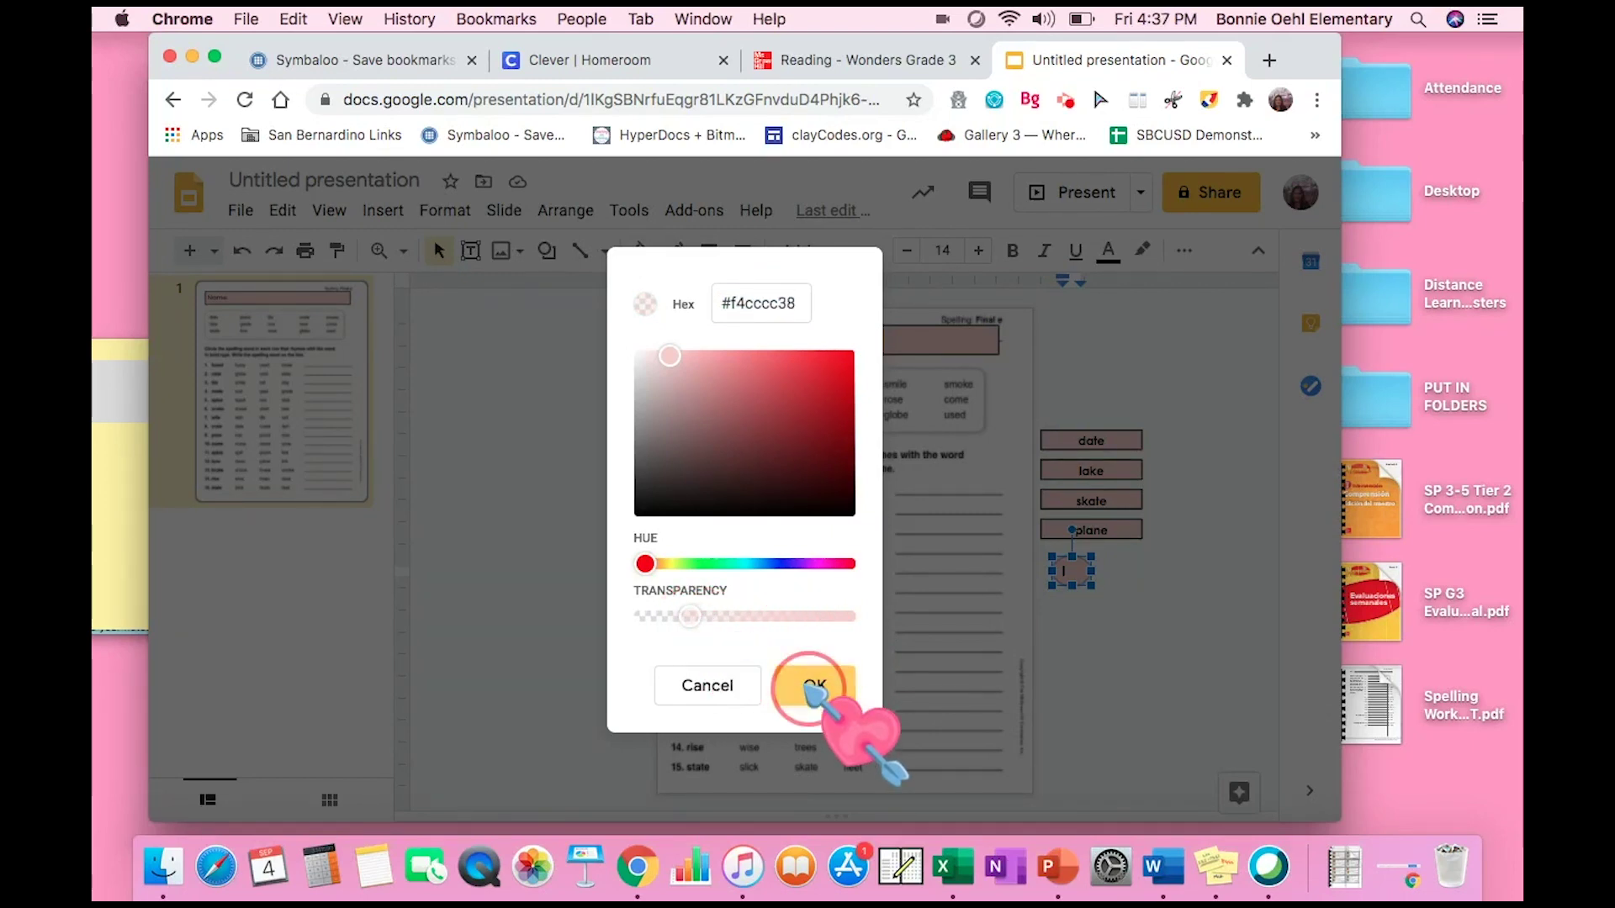
{"action": "left_click", "coordinate": [1087, 592]}
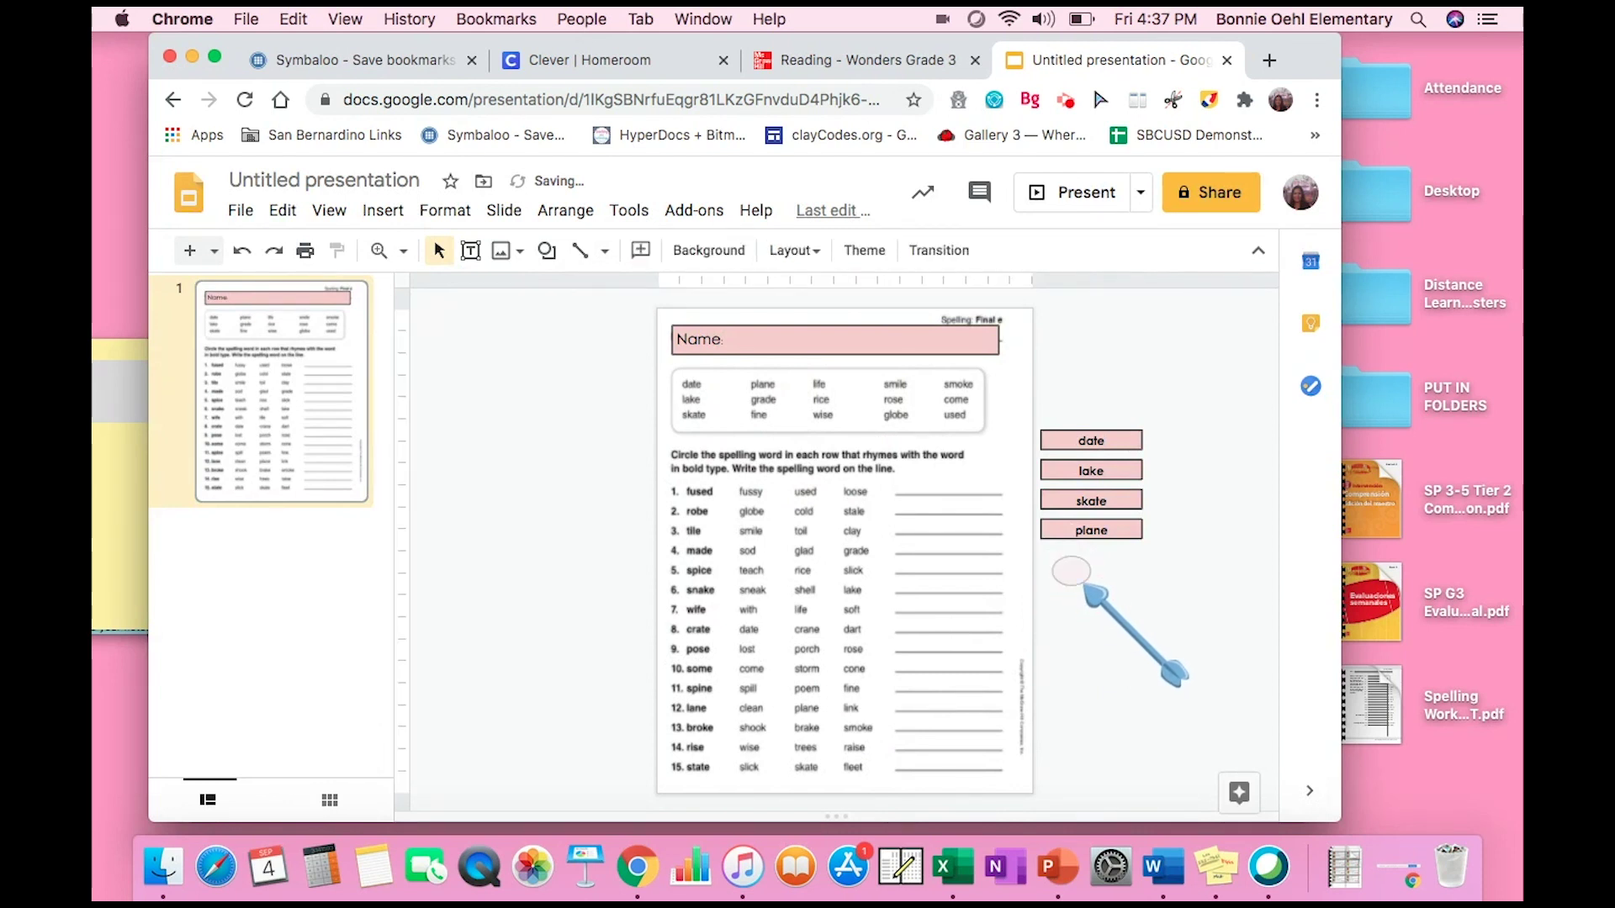
Test the translucent oval over "glad" in row 4 and return it to its spot below the "plane" box.
{"action": "left_click_drag", "start_coordinate": [1079, 582], "coordinate": [818, 562]}
{"action": "left_click", "coordinate": [934, 618]}
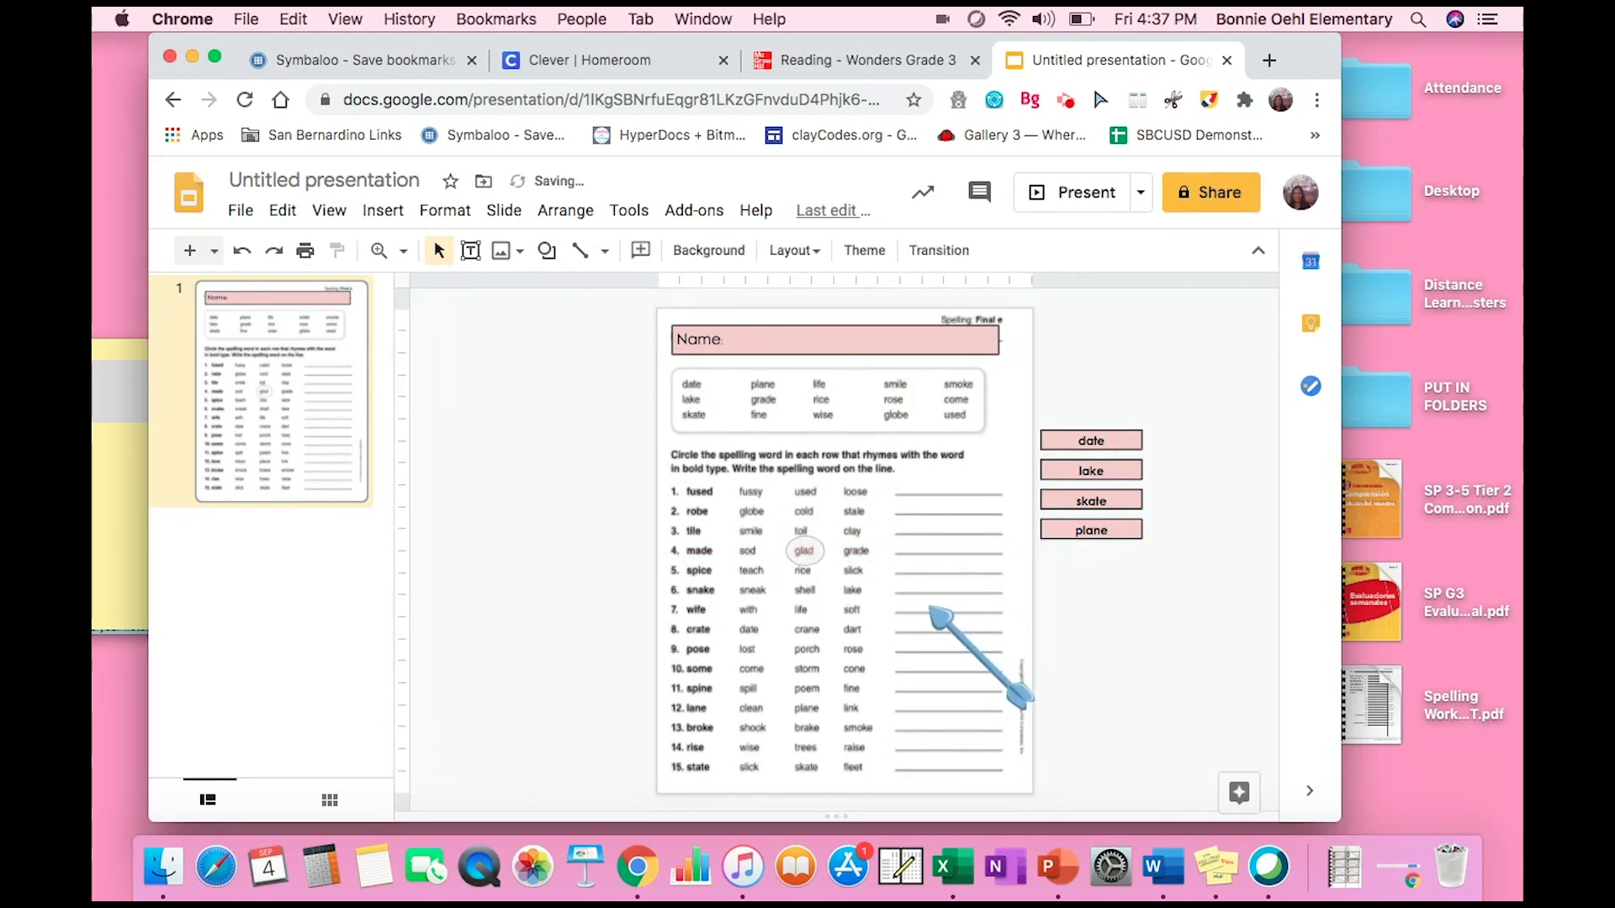
{"action": "left_click", "coordinate": [803, 551]}
{"action": "left_click_drag", "start_coordinate": [803, 551], "coordinate": [1074, 578]}
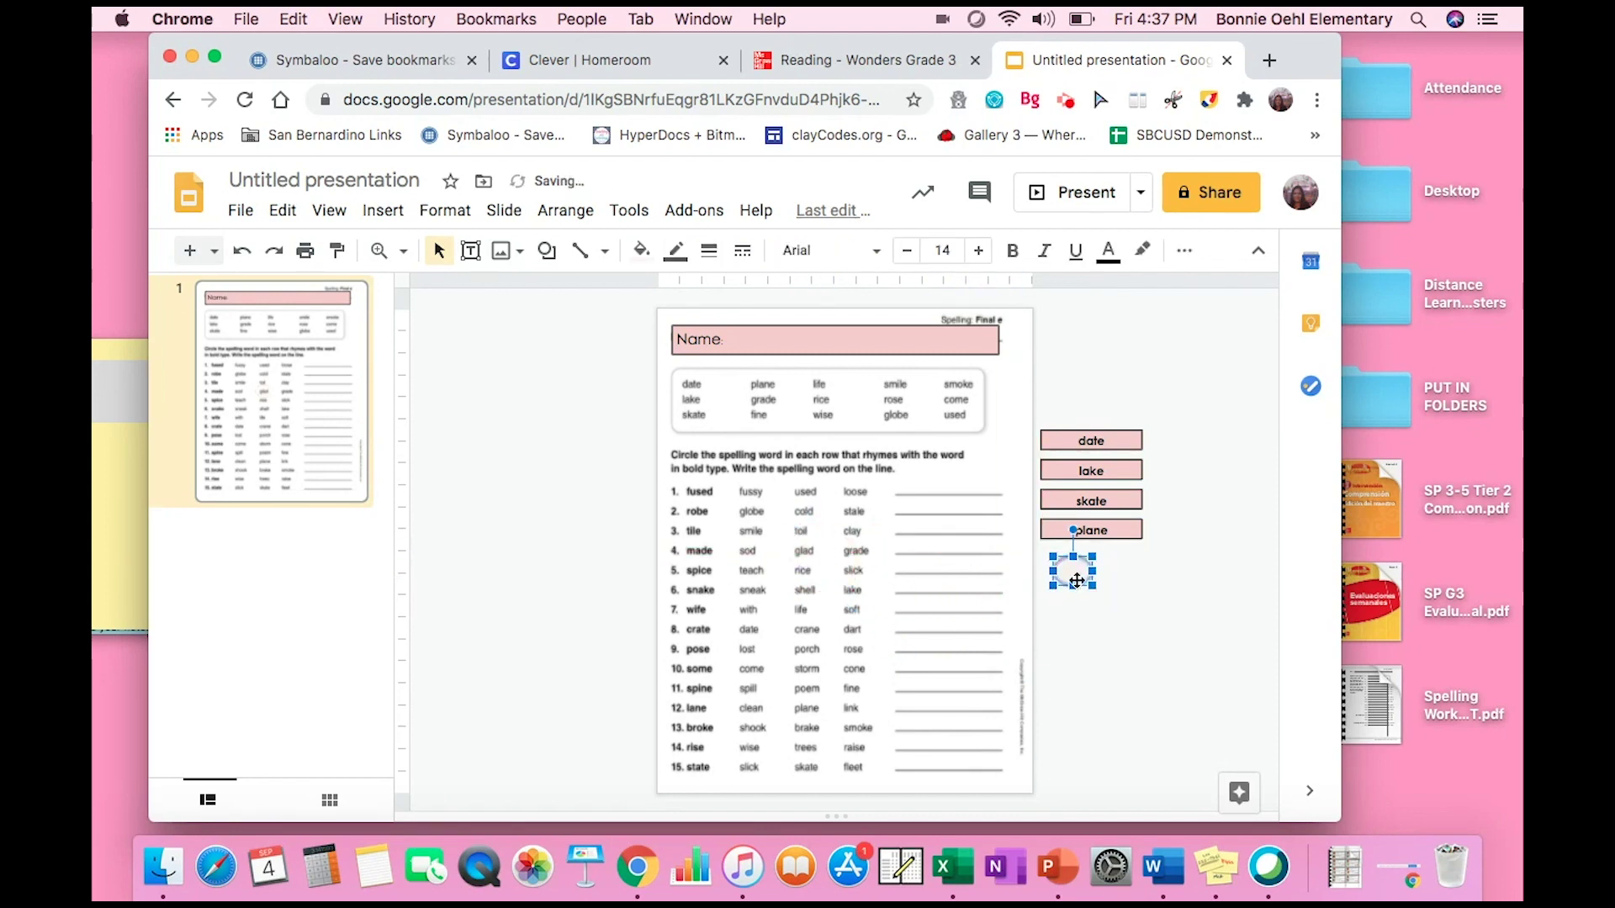
Thicken the oval's outline to 3 px.
{"action": "left_click", "coordinate": [1077, 567]}
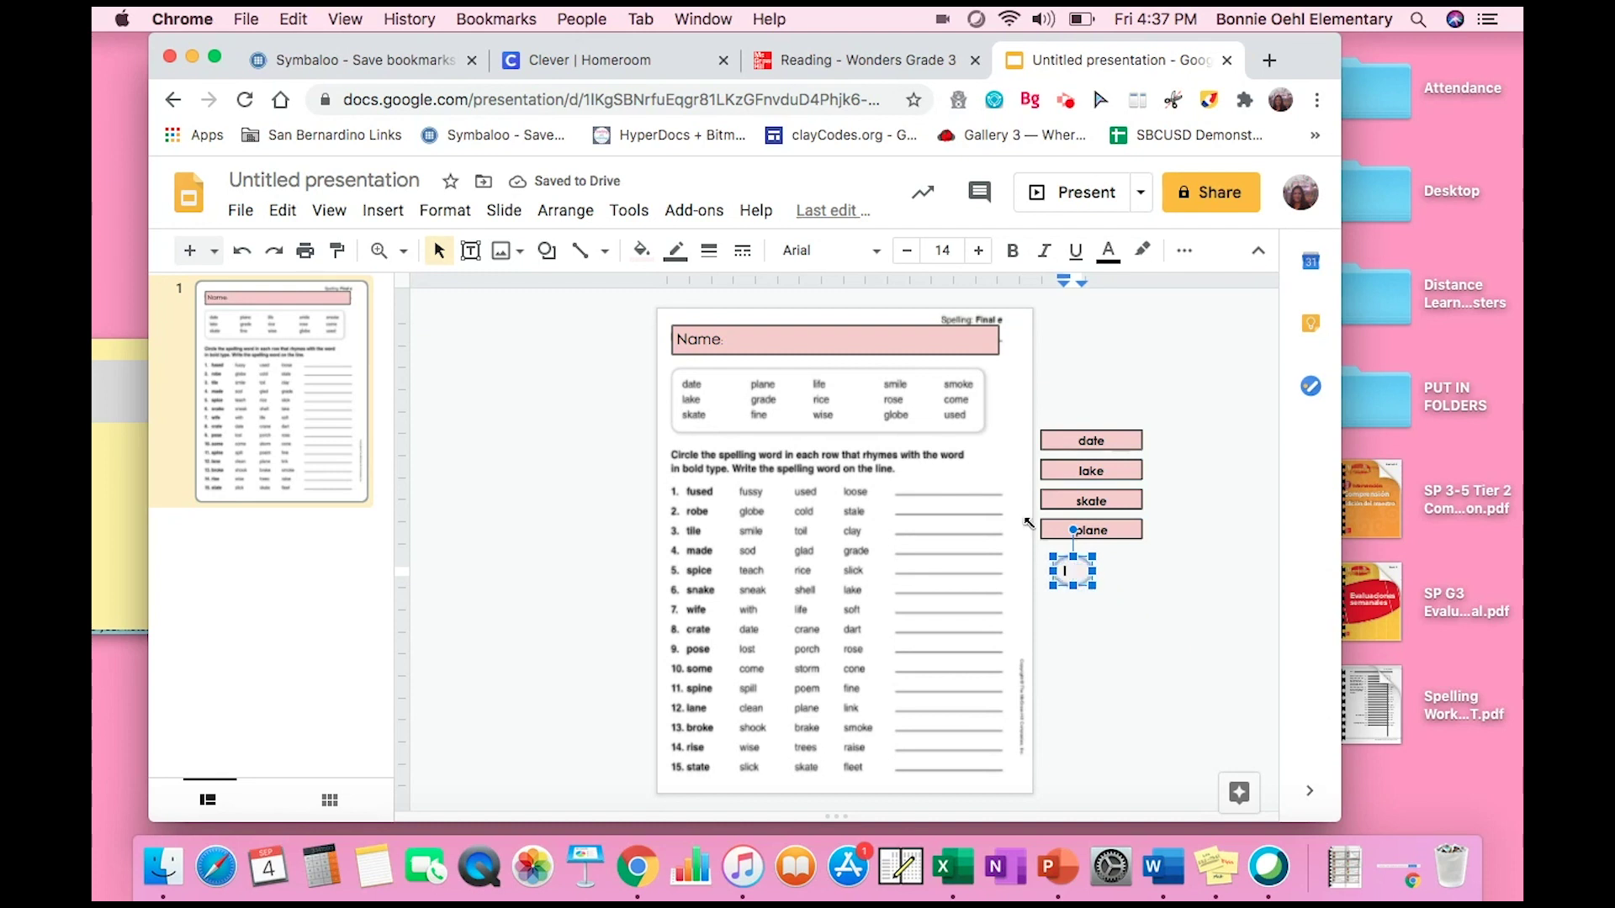
{"action": "left_click", "coordinate": [709, 250]}
{"action": "left_click", "coordinate": [747, 328]}
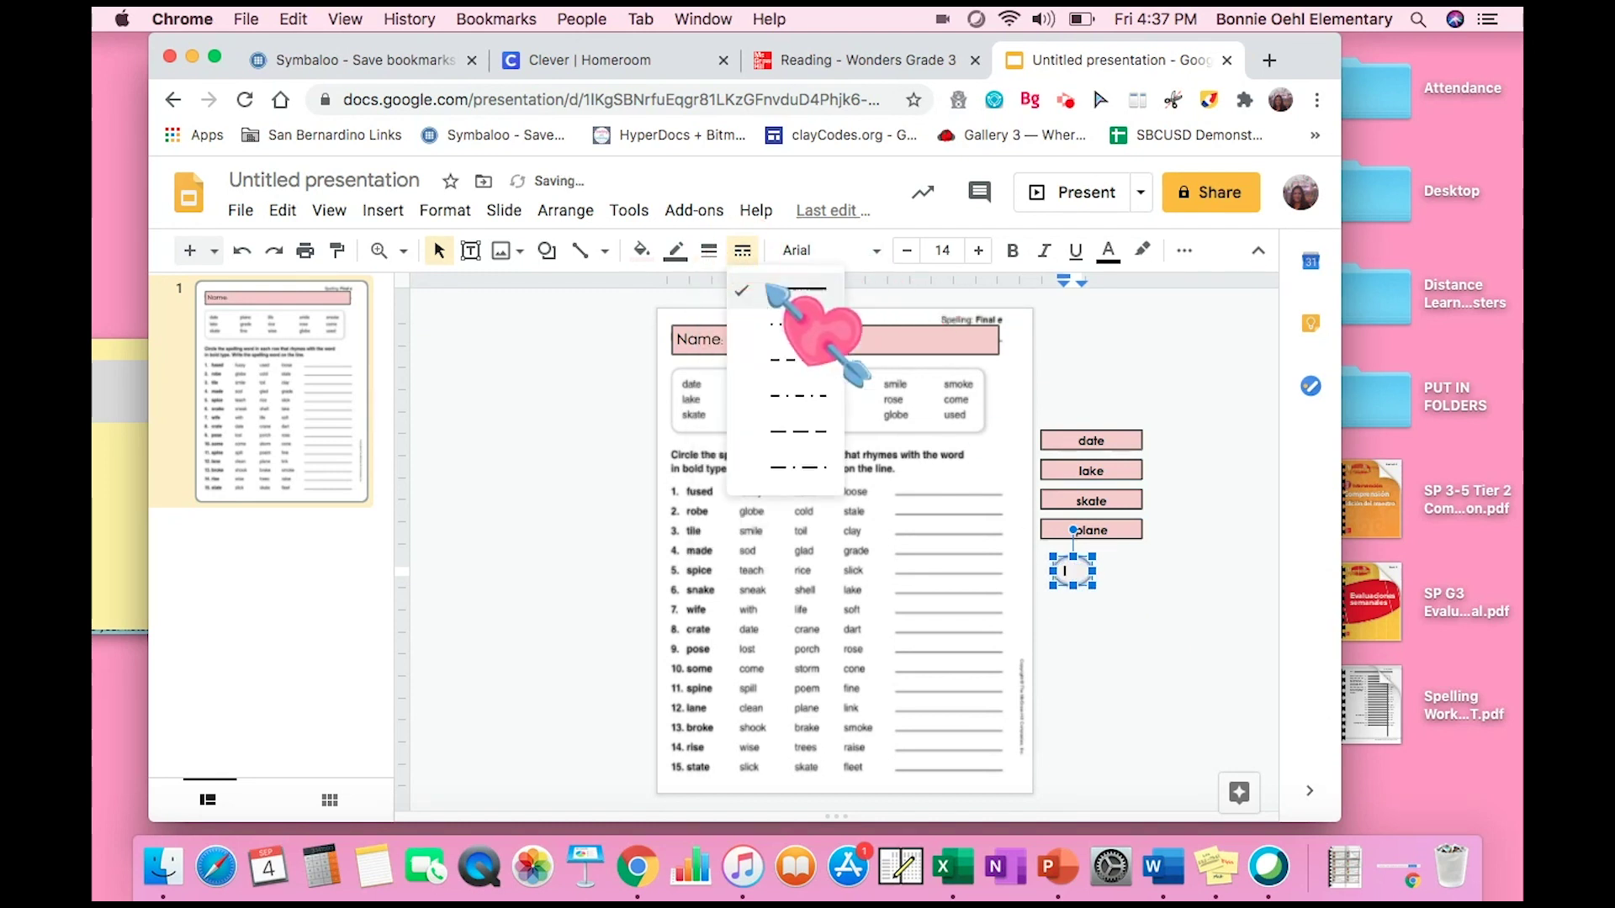
{"action": "left_click", "coordinate": [709, 250]}
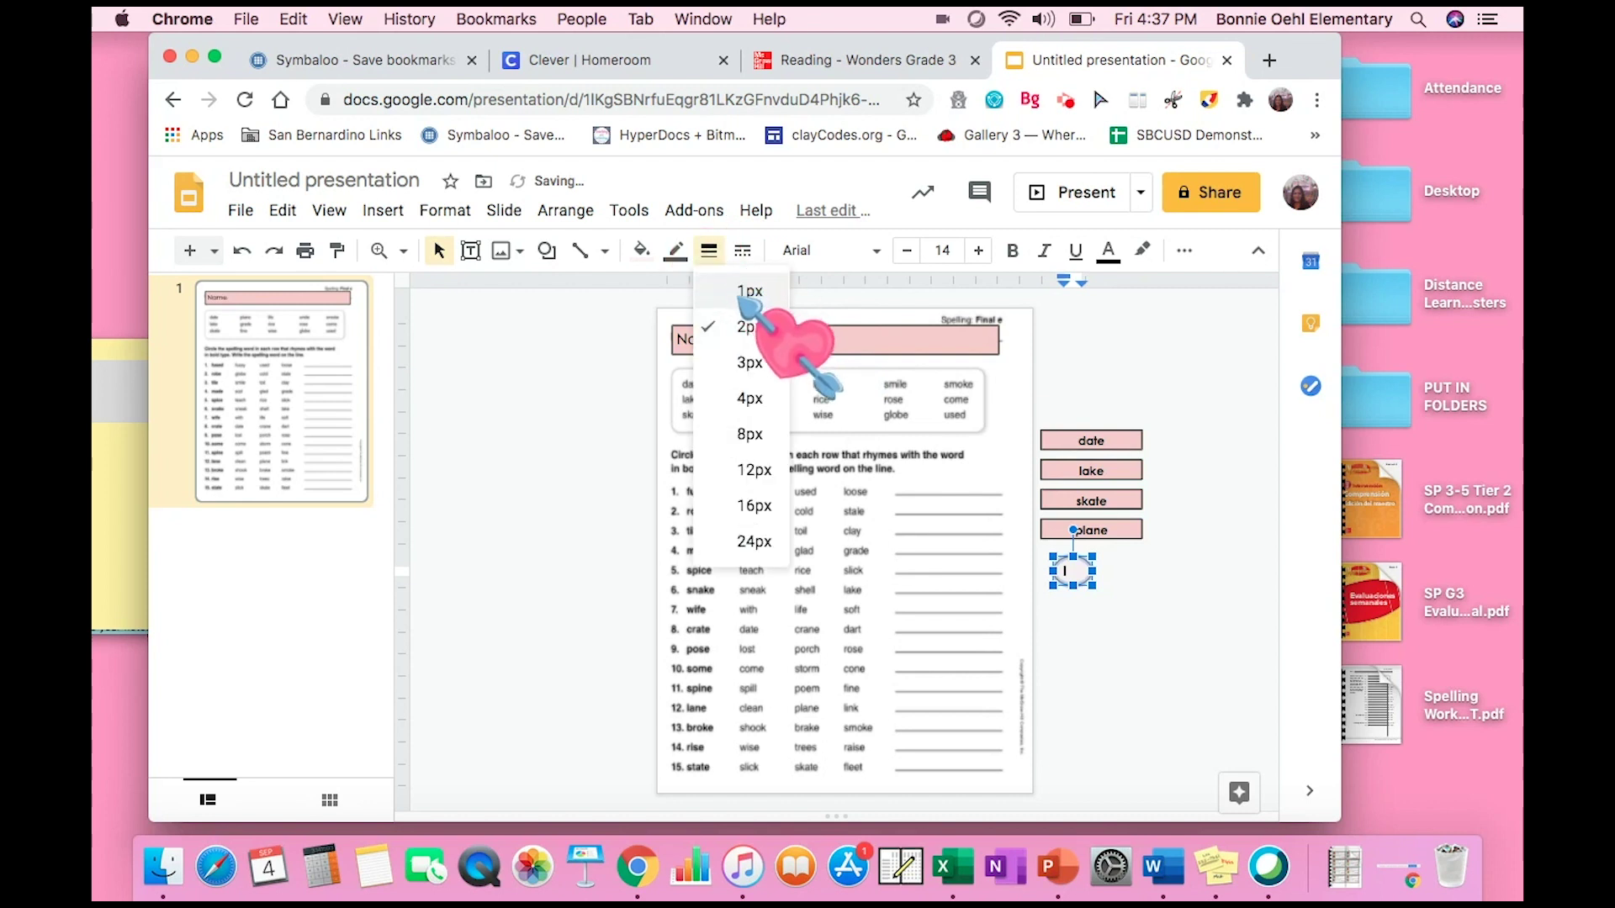
{"action": "left_click", "coordinate": [748, 363]}
{"action": "left_click", "coordinate": [1131, 669]}
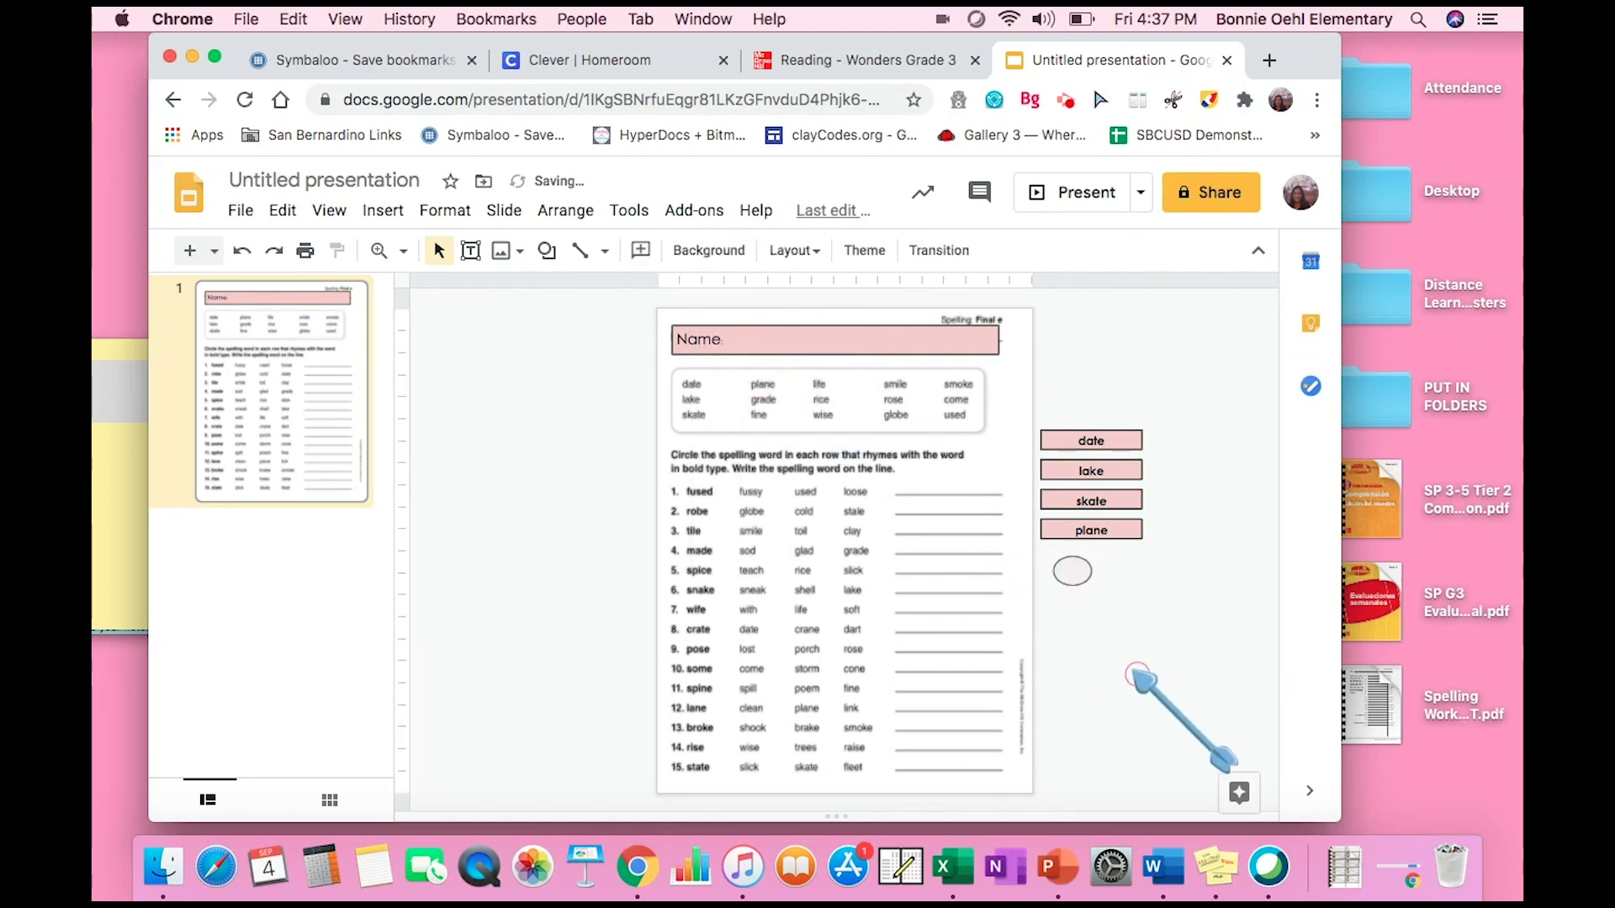
Place the finished oval below the "plane" box and paste a diagonal stack of overlapping copies beside the page.
{"action": "left_click", "coordinate": [1079, 576]}
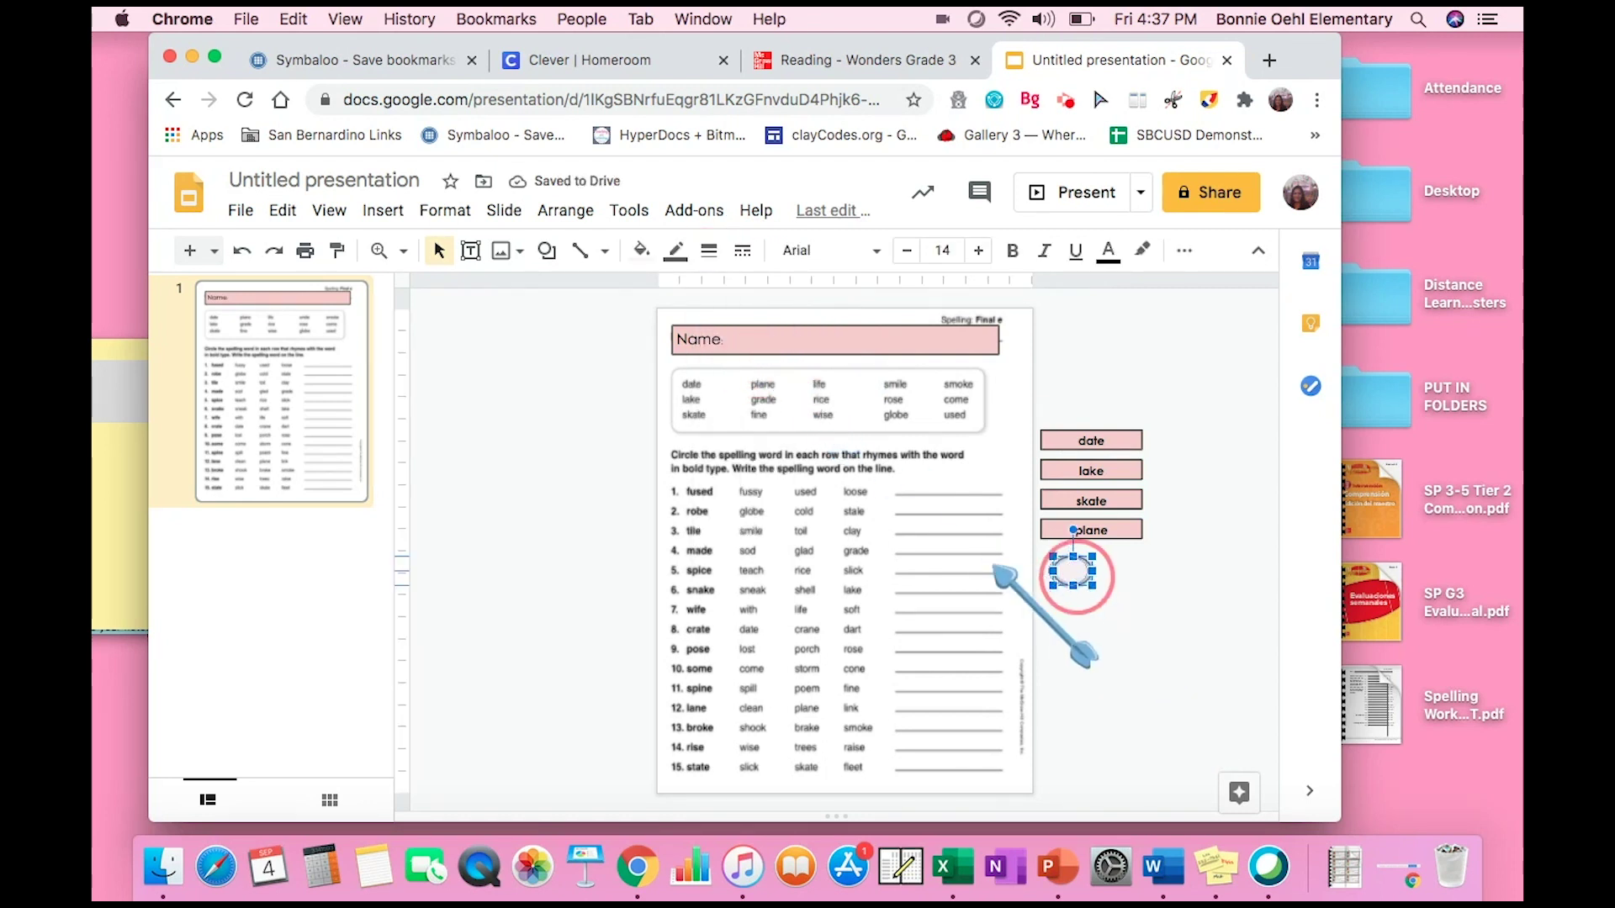
{"action": "left_click_drag", "start_coordinate": [797, 565], "coordinate": [1070, 572]}
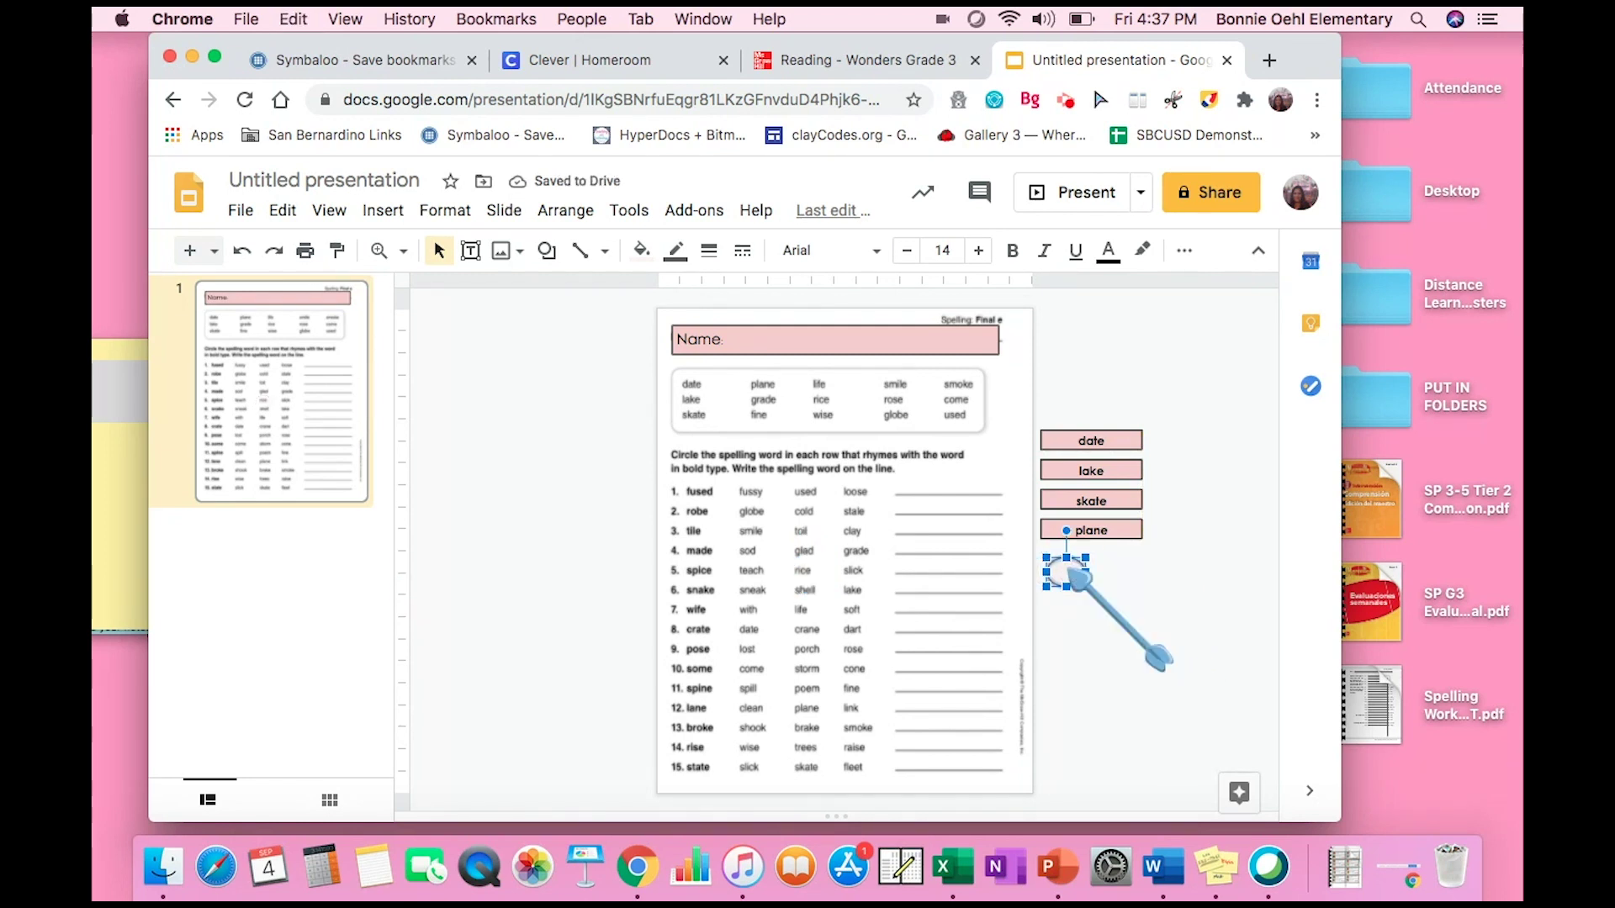
{"action": "left_click_drag", "start_coordinate": [1074, 572], "coordinate": [1110, 615]}
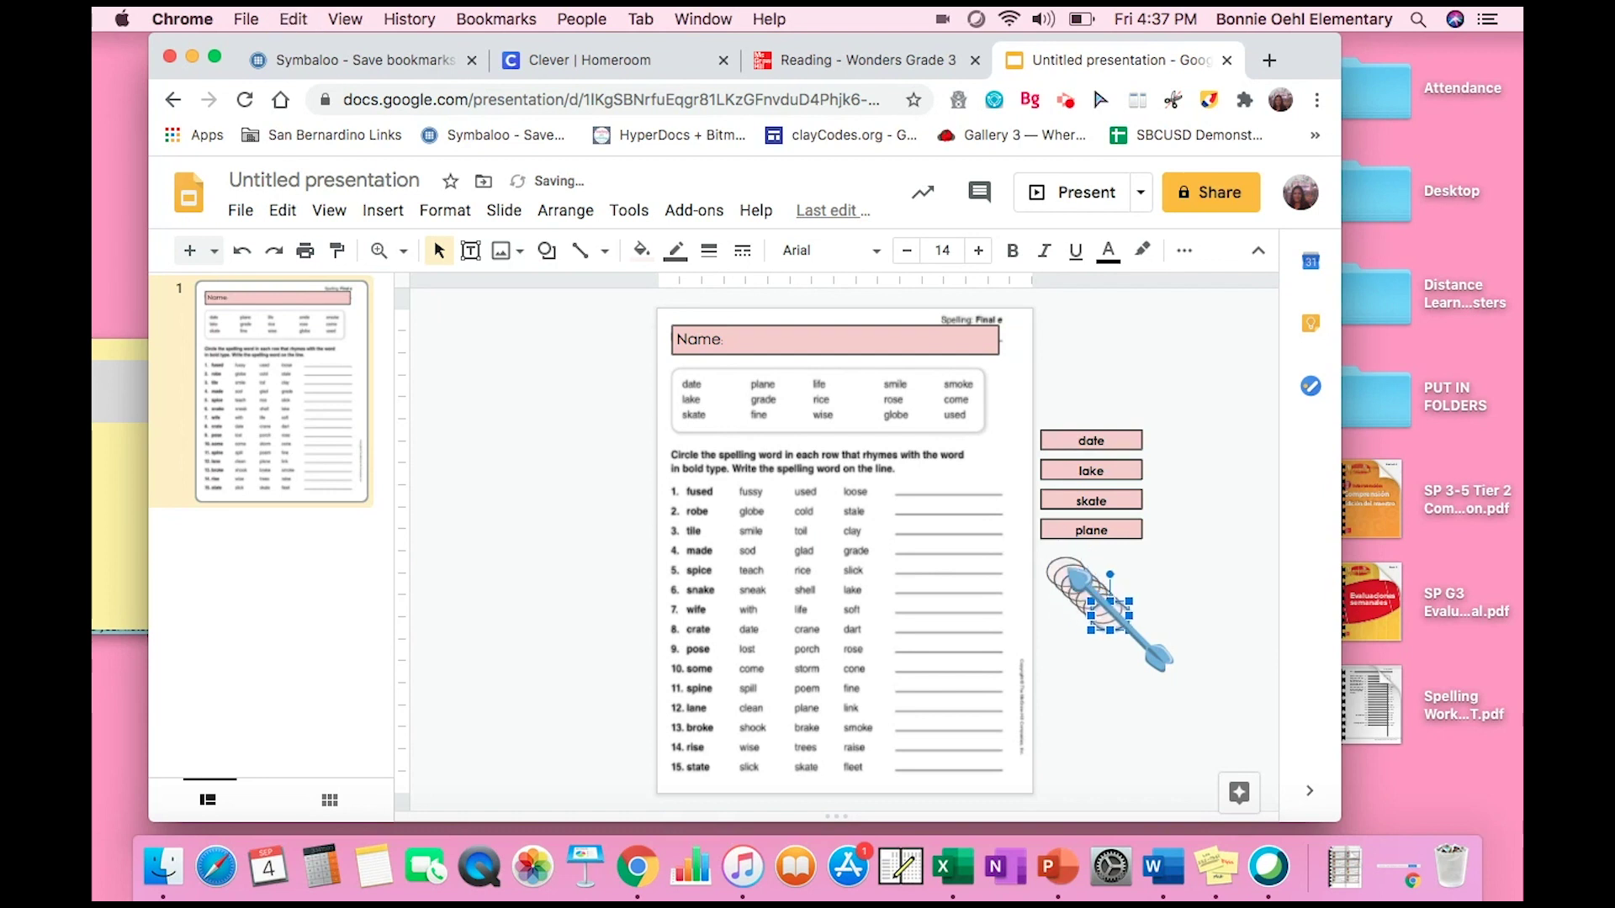
{"action": "key", "text": "super+v"}
{"action": "key", "text": "super+v"}
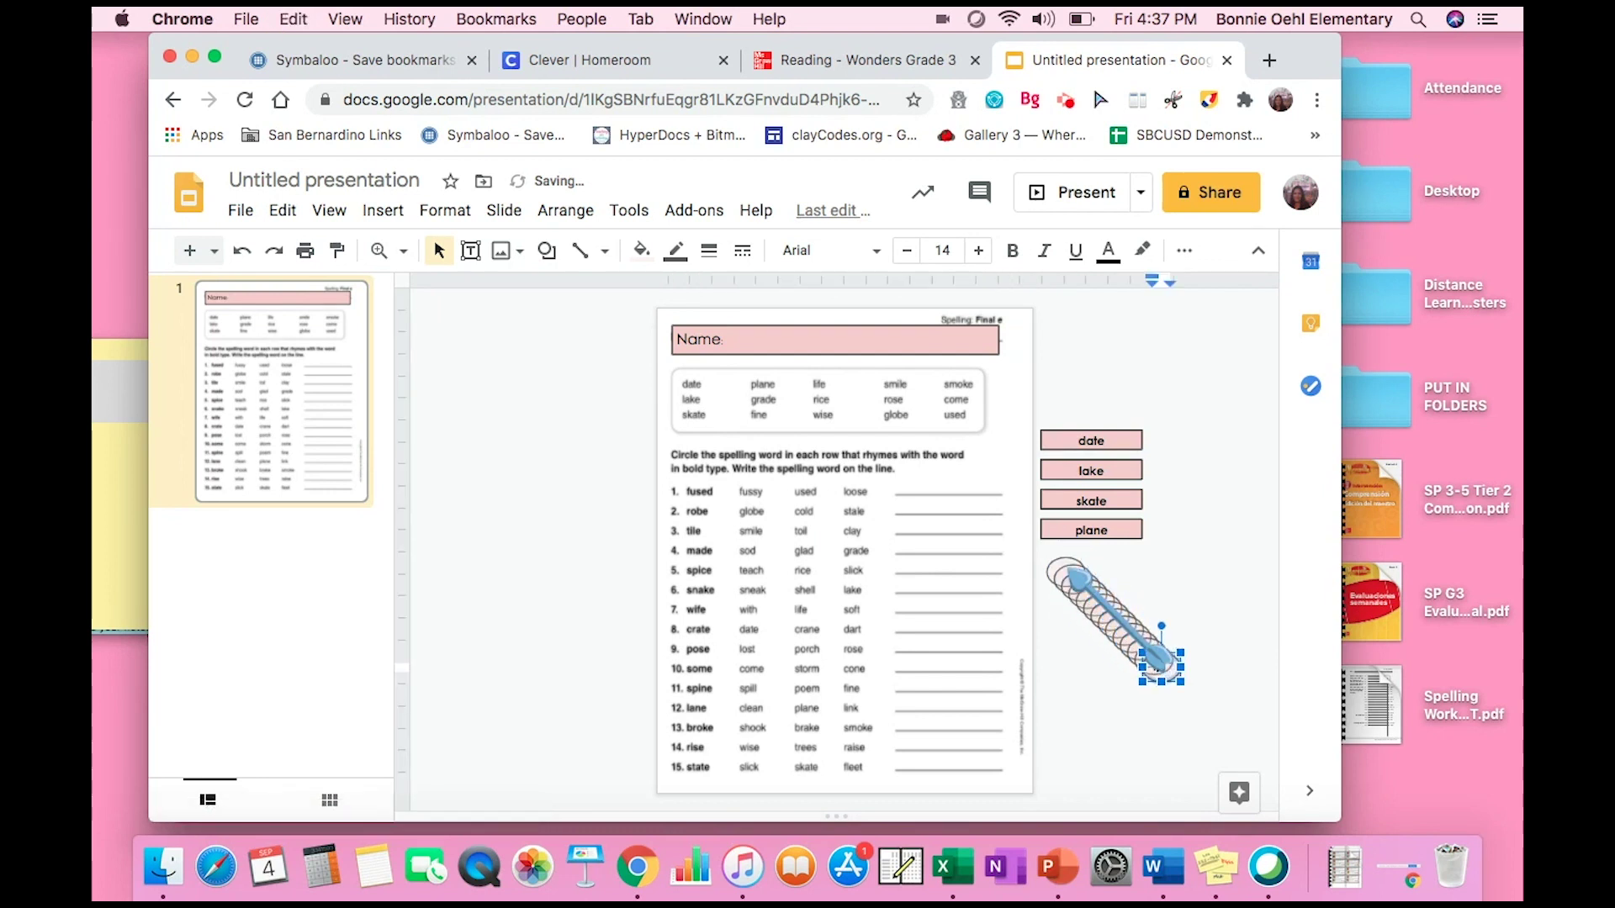
{"action": "left_click", "coordinate": [1077, 698]}
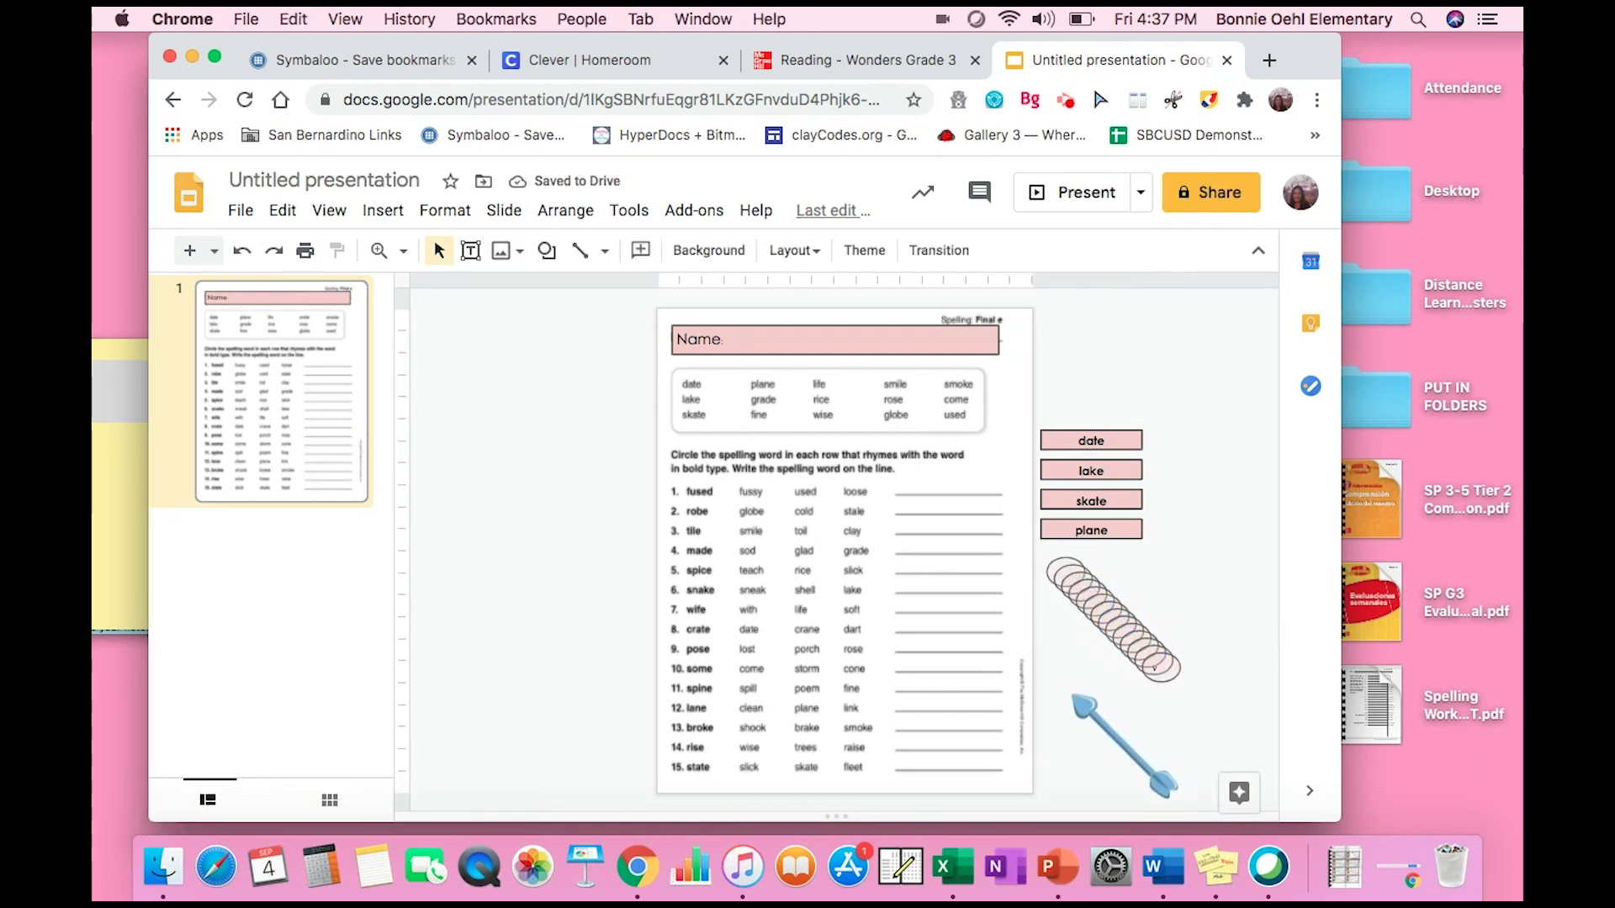